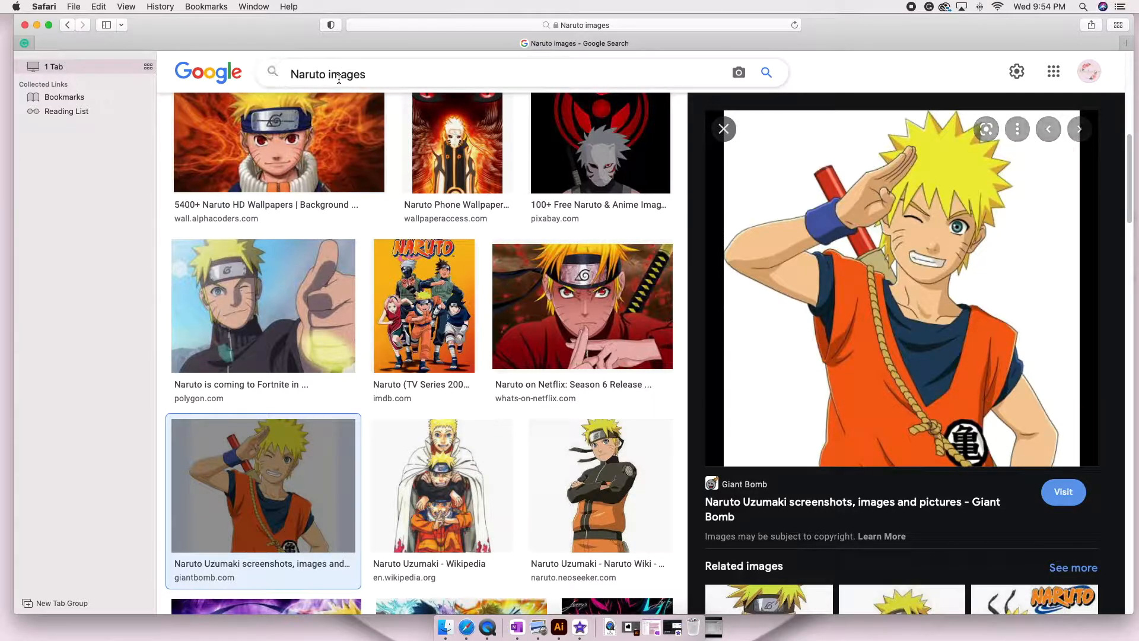
# Go to the Canva website.
pyautogui.click(488, 23)
pyautogui.write('canva.com')
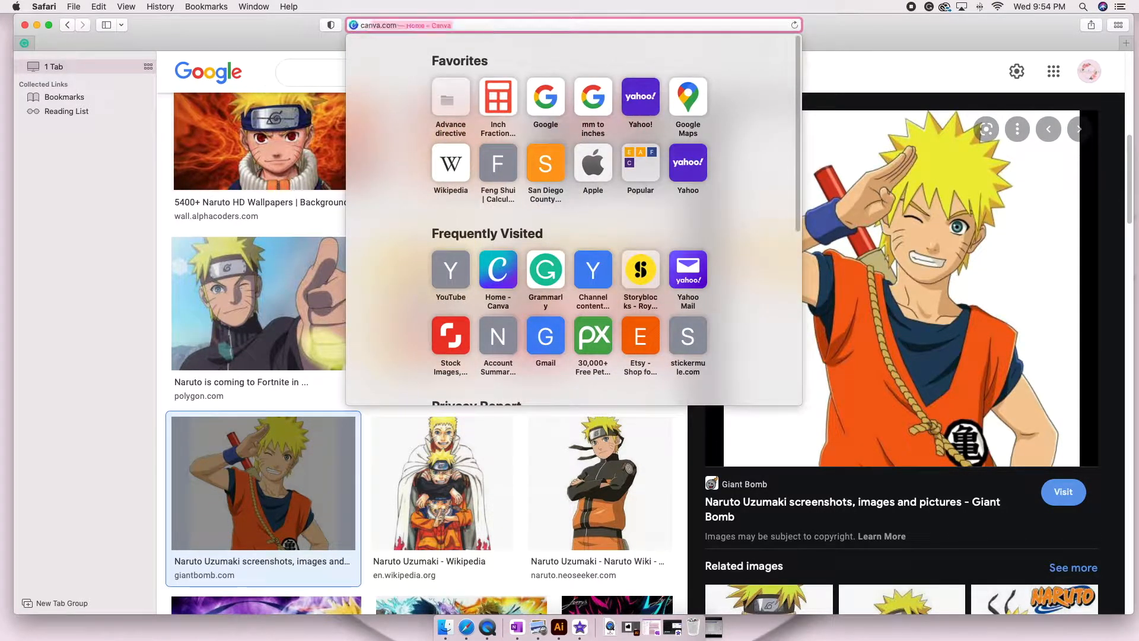
pyautogui.press('Return')
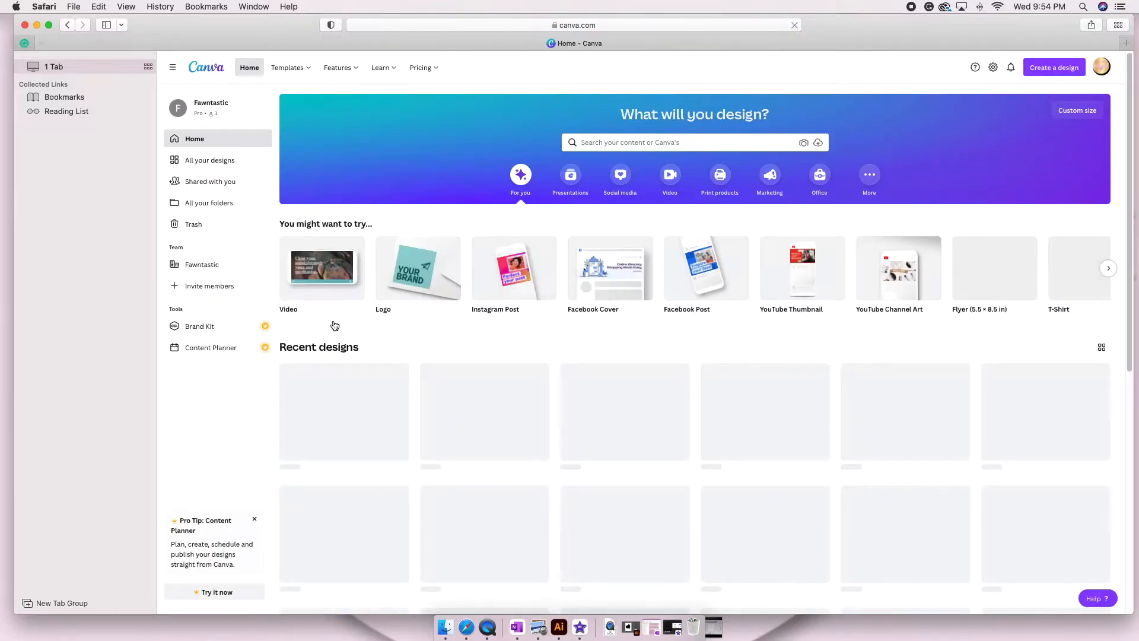
# Create a custom-size design 7 in wide and 7.2 in high.
pyautogui.click(1069, 114)
pyautogui.write('7')
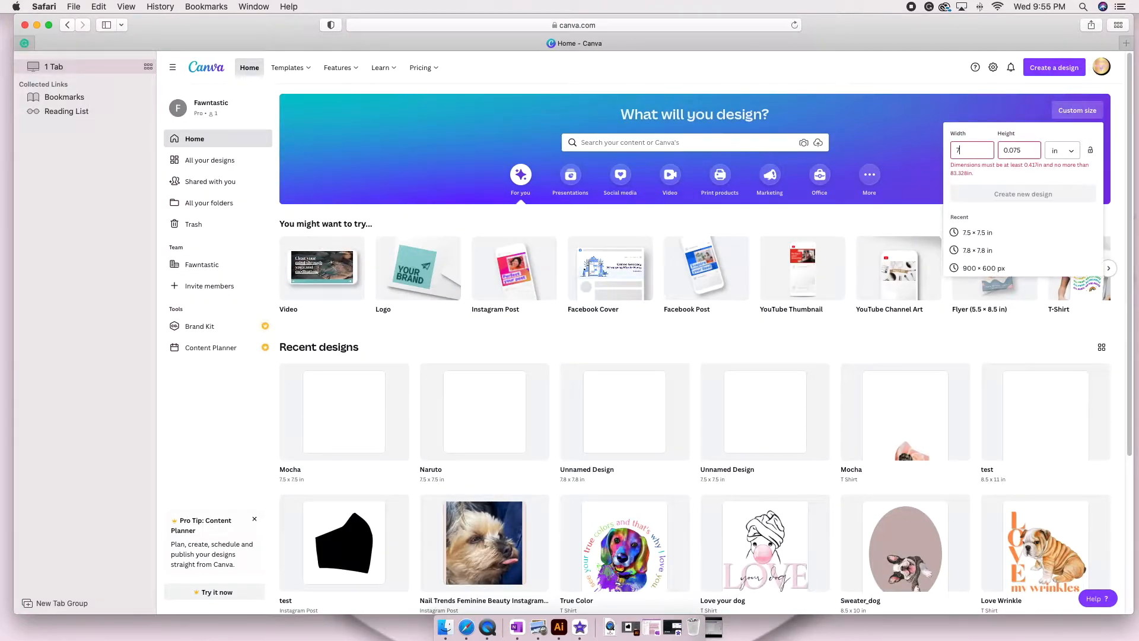
pyautogui.press('Tab')
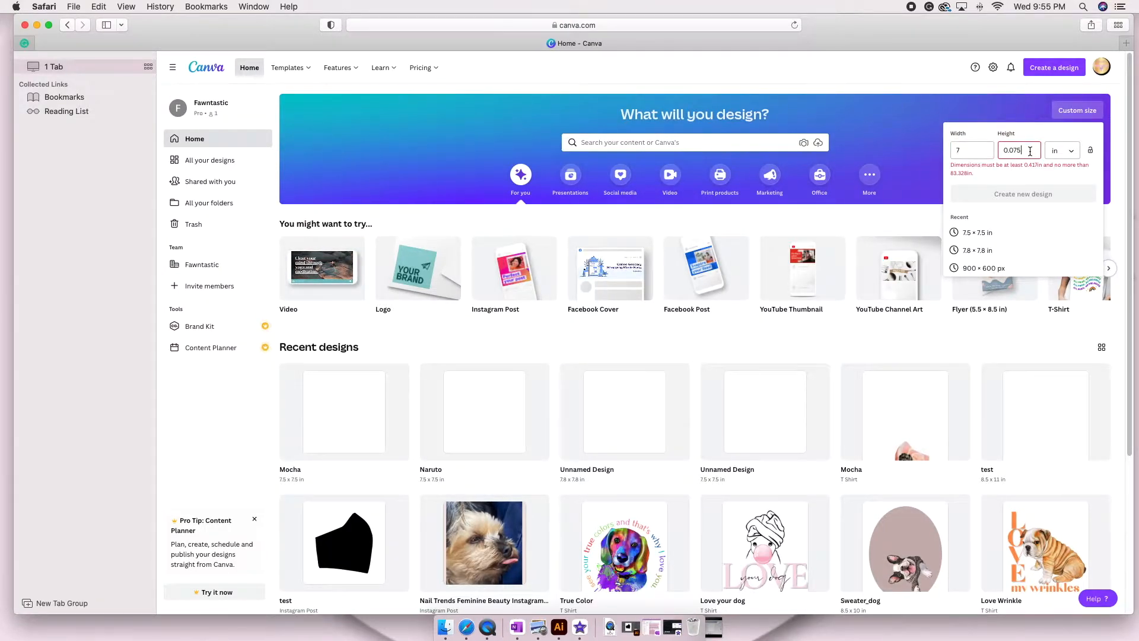
pyautogui.write('7.2')
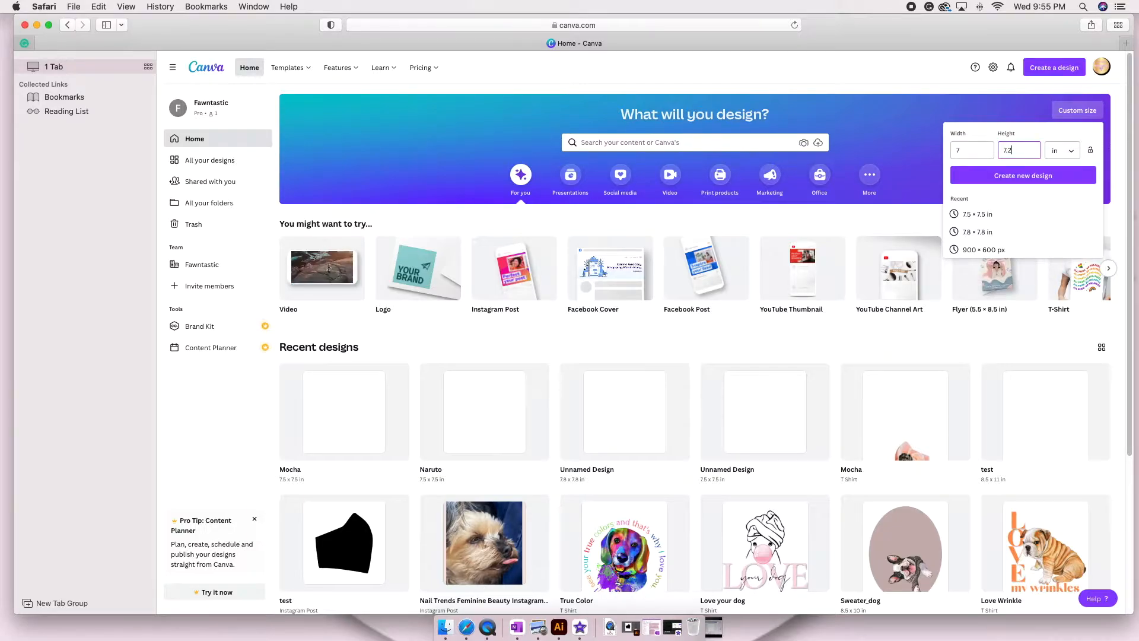
pyautogui.click(1031, 180)
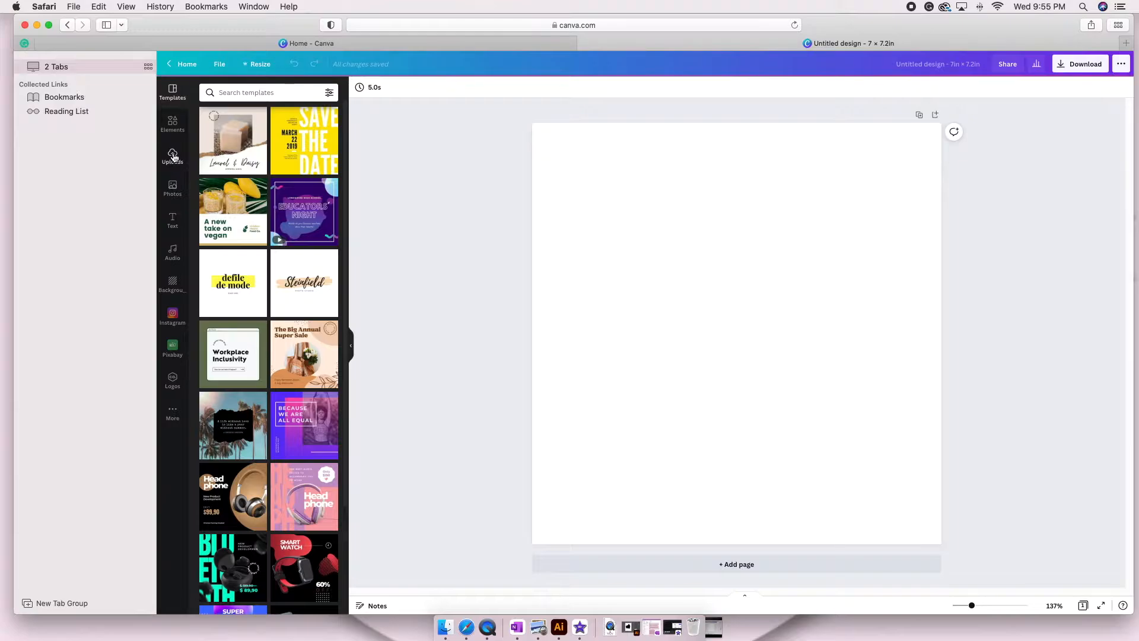
# Upload the saluting Naruto image file to the design's uploads.
pyautogui.click(173, 155)
pyautogui.click(258, 116)
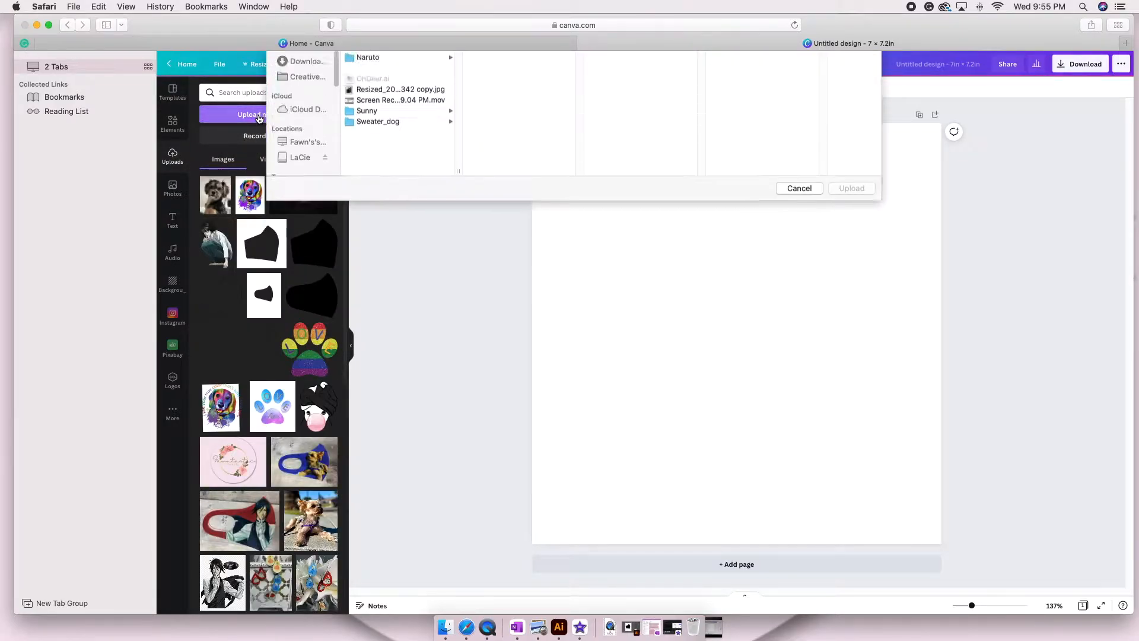
pyautogui.doubleClick(379, 184)
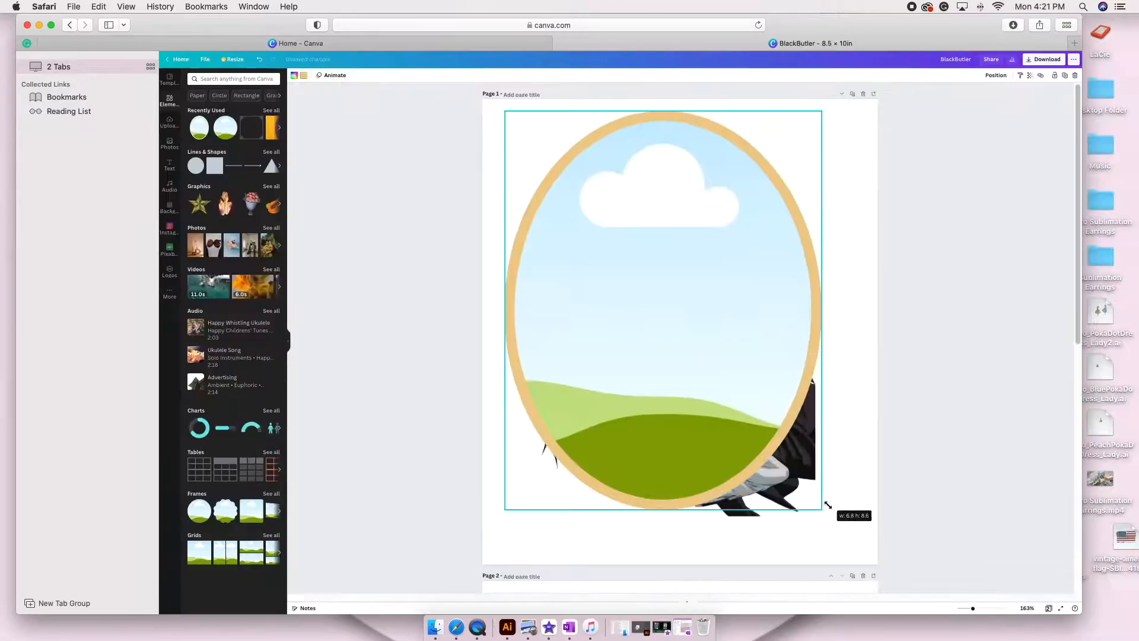
pyautogui.moveTo(826, 501); pyautogui.dragTo(858, 536)
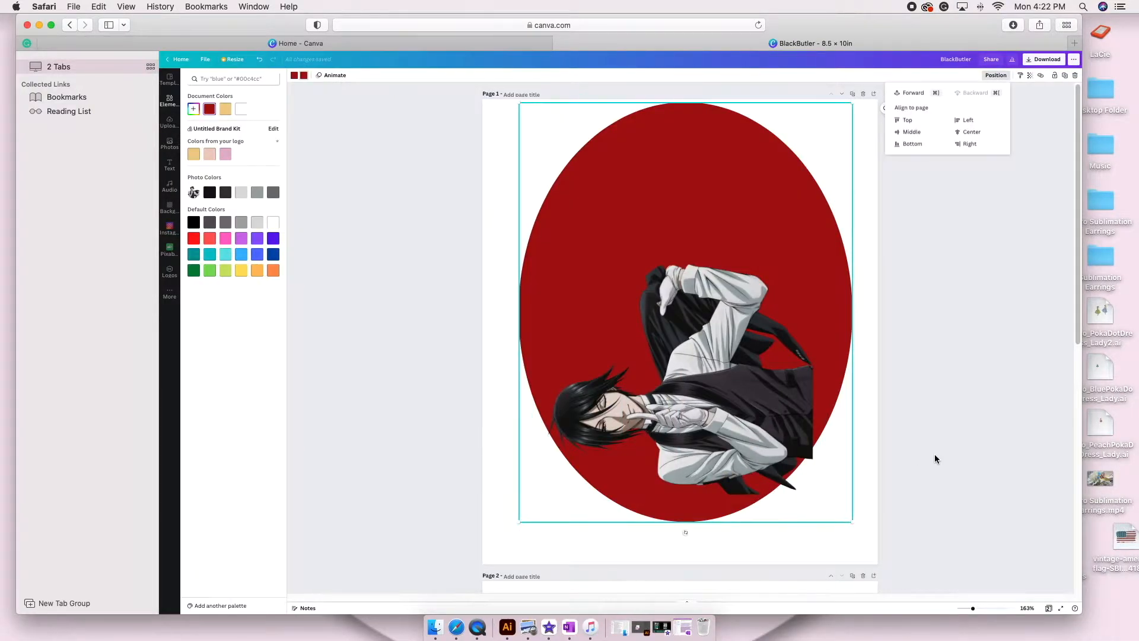
pyautogui.click(855, 99)
pyautogui.scroll(-8, 852, 108)
pyautogui.click(604, 457)
pyautogui.scroll(5, 604, 458)
pyautogui.scroll(-4, 604, 458)
pyautogui.click(260, 59)
pyautogui.scroll(3, 381, 213)
pyautogui.scroll(-3, 381, 214)
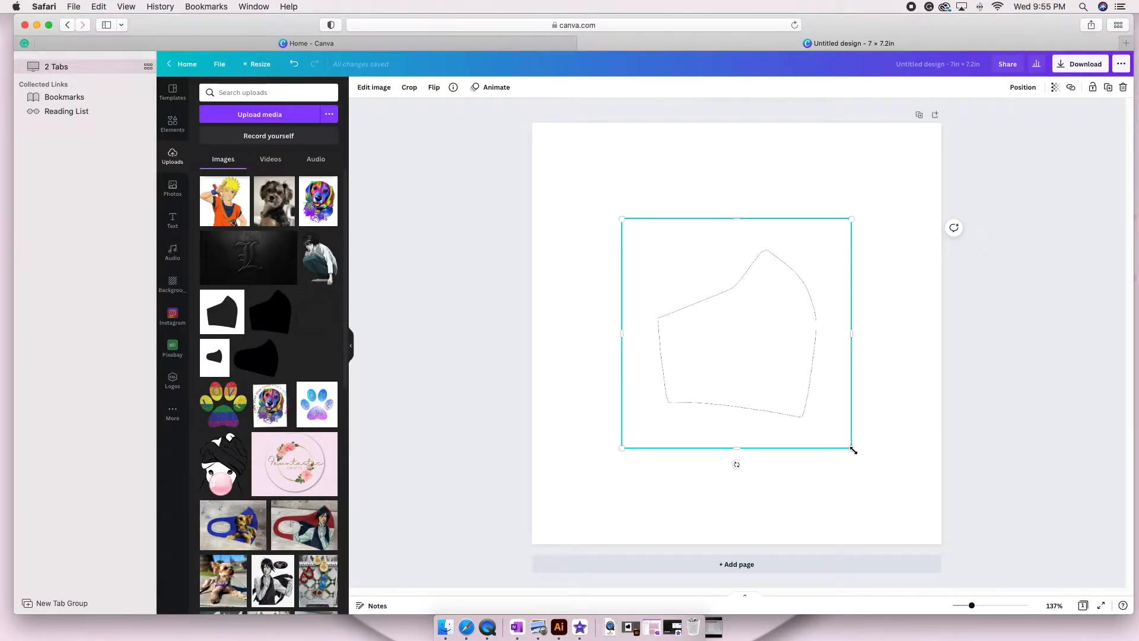
# Enlarge the mask outline template on the page and crop its excess margins on all four sides.
pyautogui.moveTo(853, 448); pyautogui.dragTo(912, 509)
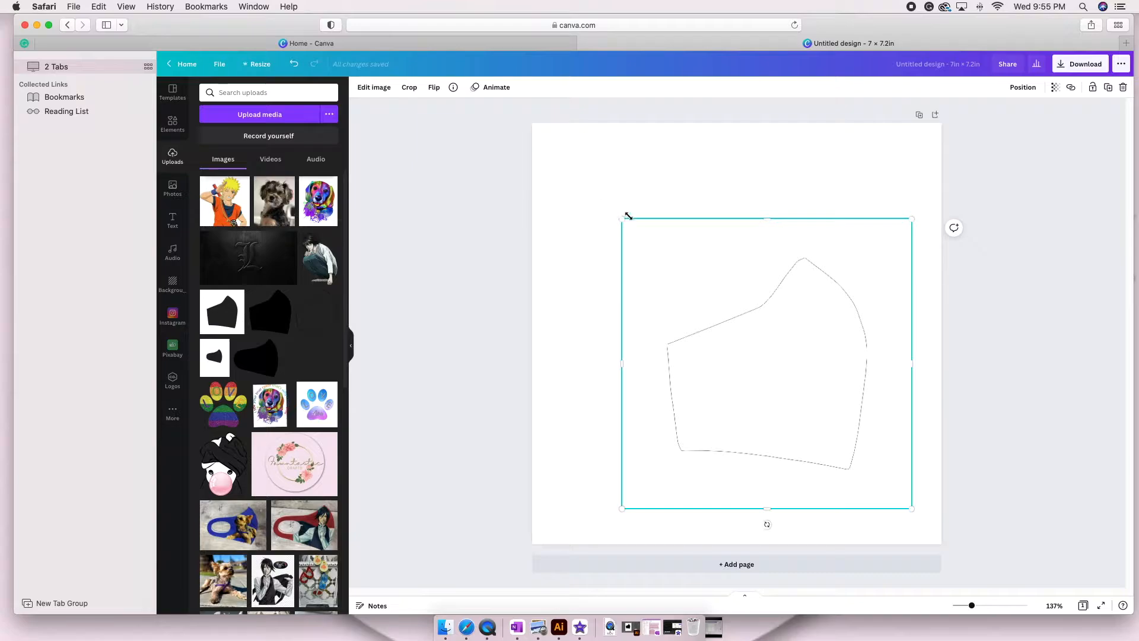
pyautogui.moveTo(613, 206); pyautogui.dragTo(509, 123)
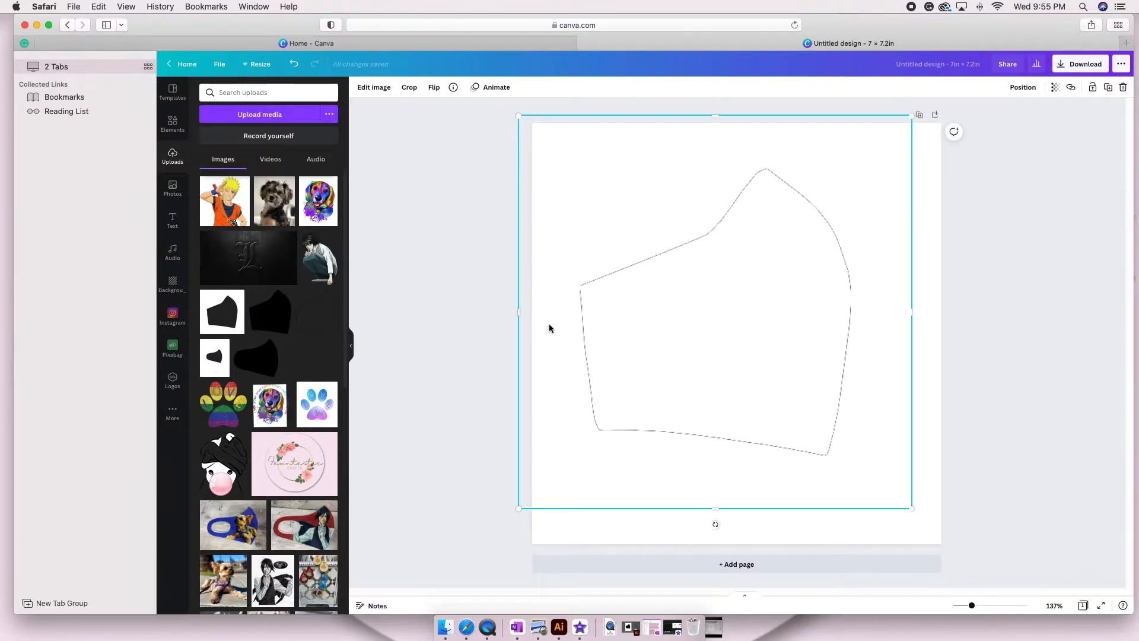
pyautogui.moveTo(520, 311); pyautogui.dragTo(558, 311)
pyautogui.moveTo(915, 311); pyautogui.dragTo(870, 314)
pyautogui.moveTo(717, 140); pyautogui.dragTo(717, 164)
pyautogui.moveTo(717, 513); pyautogui.dragTo(717, 480)
# Enlarge the cropped mask outline to nearly fill the page, trim its sides slightly and centre it on the page.
pyautogui.moveTo(871, 475); pyautogui.dragTo(921, 524)
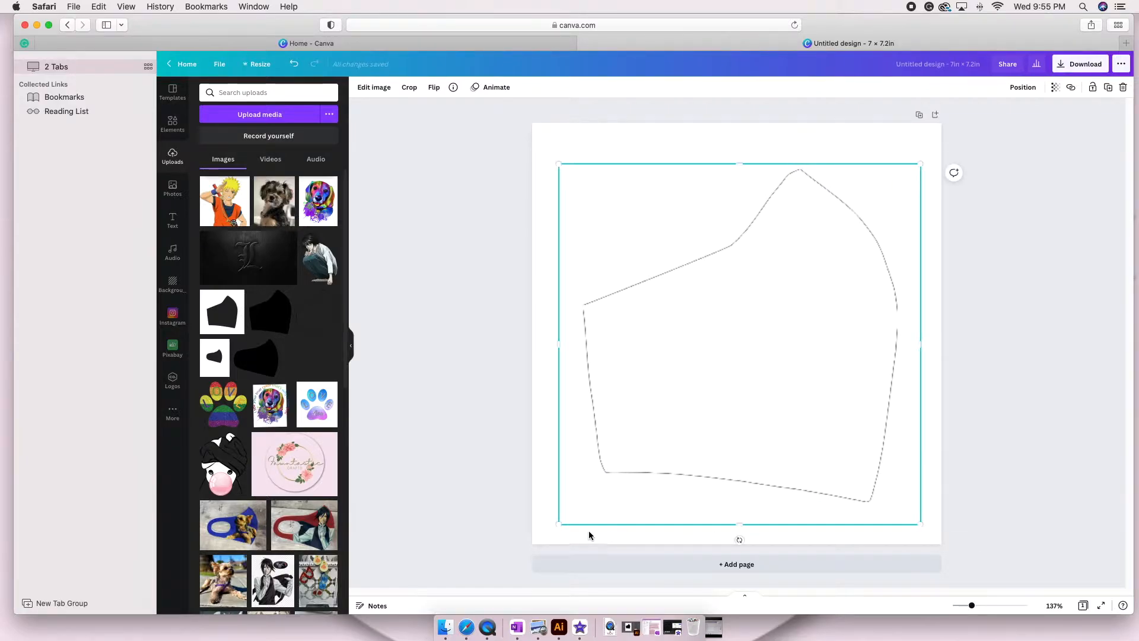
pyautogui.moveTo(559, 525); pyautogui.dragTo(550, 533)
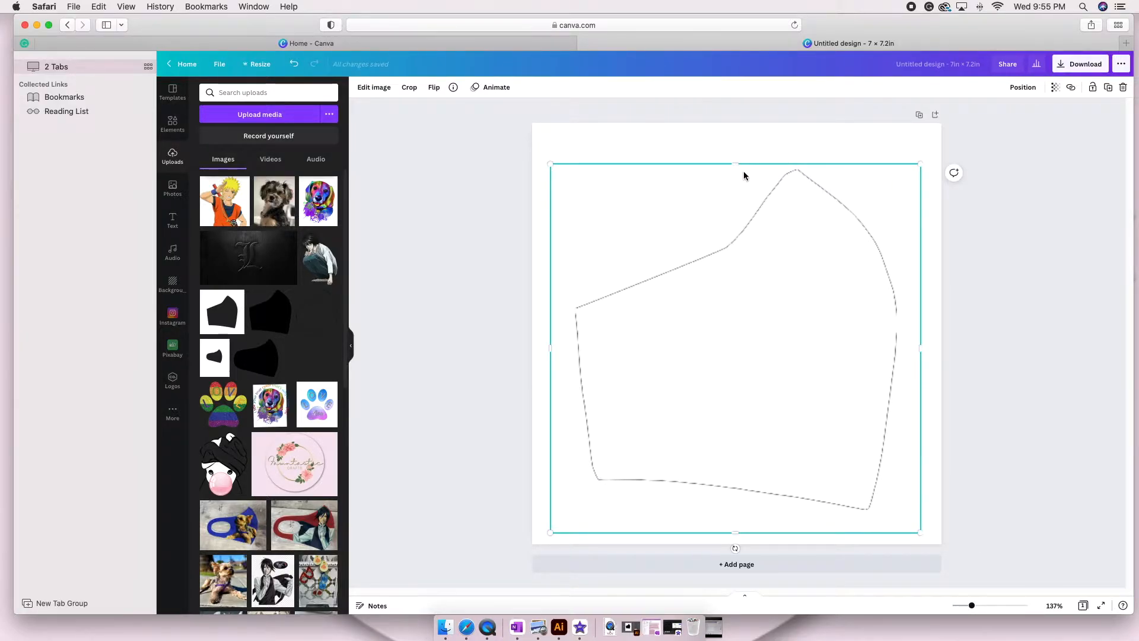
pyautogui.moveTo(917, 162); pyautogui.dragTo(923, 140)
pyautogui.moveTo(854, 332); pyautogui.dragTo(847, 324)
pyautogui.moveTo(926, 524); pyautogui.dragTo(936, 540)
pyautogui.moveTo(805, 484); pyautogui.dragTo(823, 460)
pyautogui.moveTo(538, 333); pyautogui.dragTo(550, 333)
pyautogui.moveTo(934, 333); pyautogui.dragTo(931, 332)
pyautogui.moveTo(753, 451); pyautogui.dragTo(742, 434)
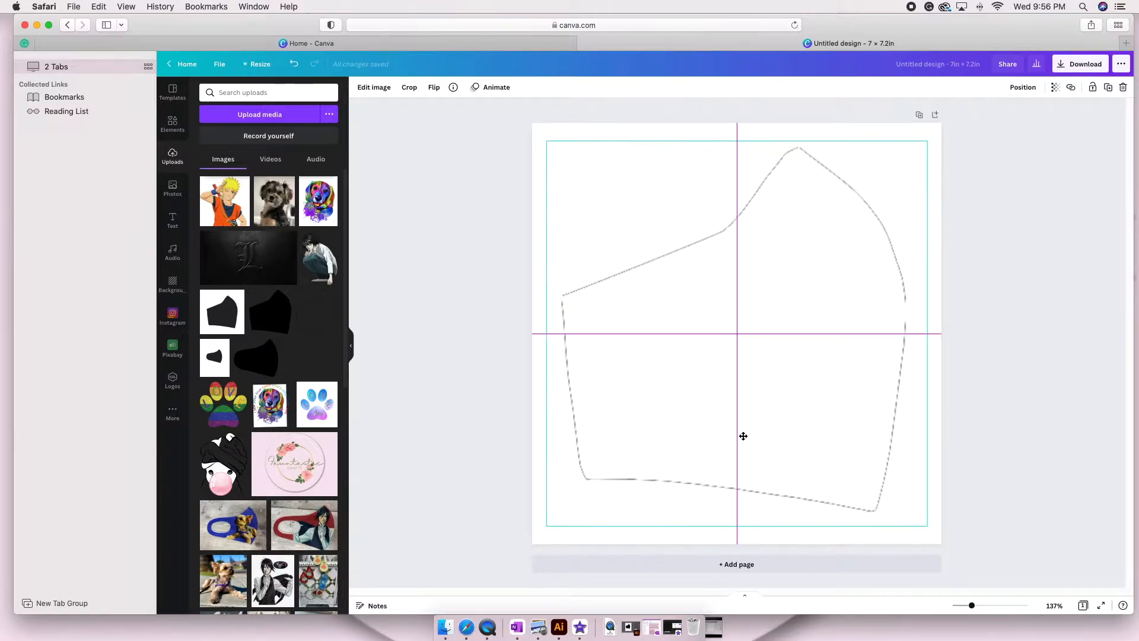
pyautogui.moveTo(927, 526); pyautogui.dragTo(932, 529)
pyautogui.click(504, 437)
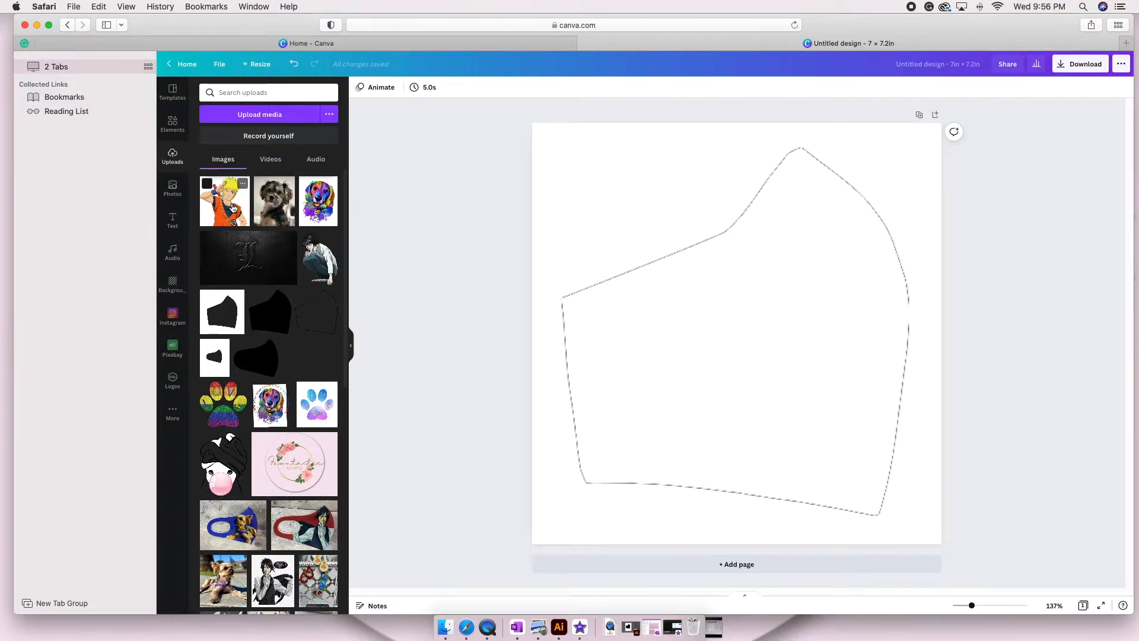
# Add the recently used red-orange gradient photo and enlarge it until it covers the mask outline.
pyautogui.click(172, 189)
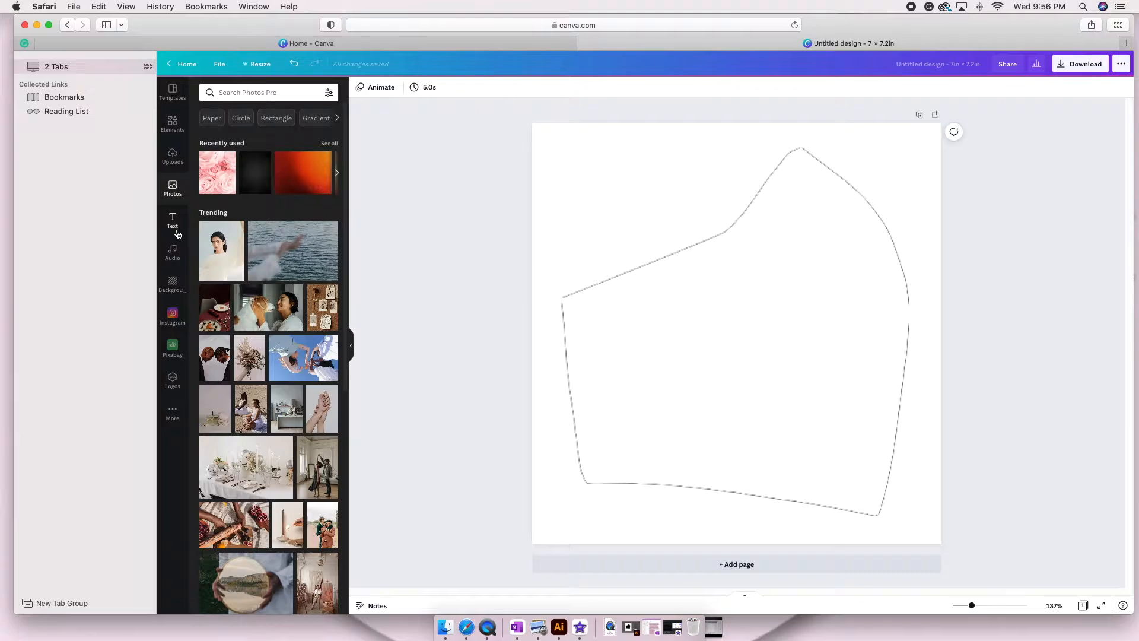
pyautogui.click(301, 175)
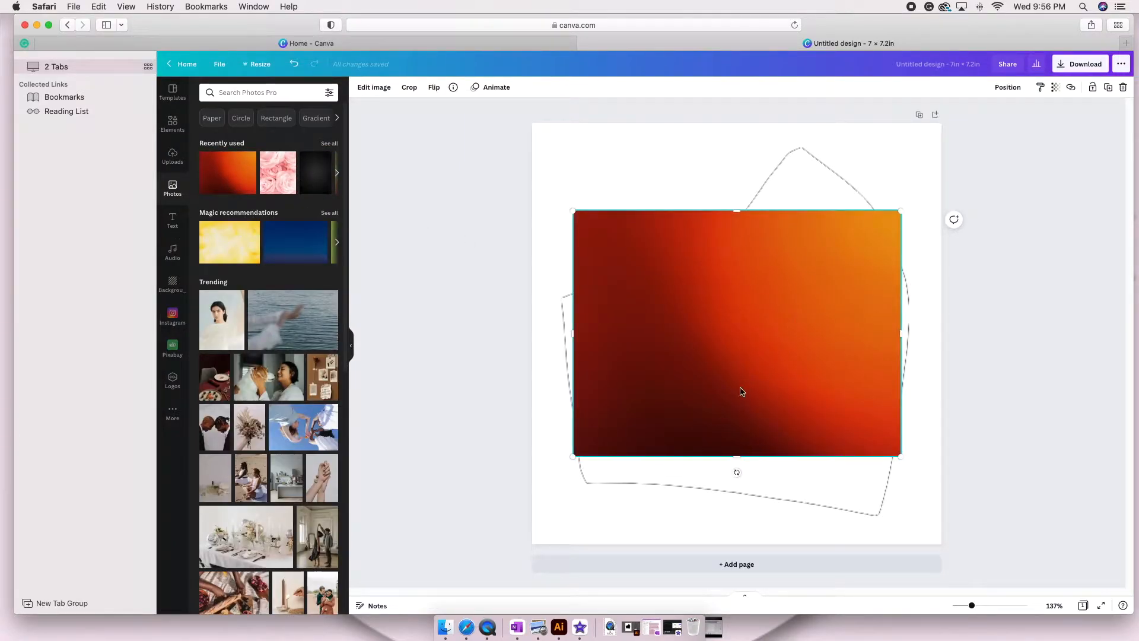
pyautogui.moveTo(571, 458); pyautogui.dragTo(503, 509)
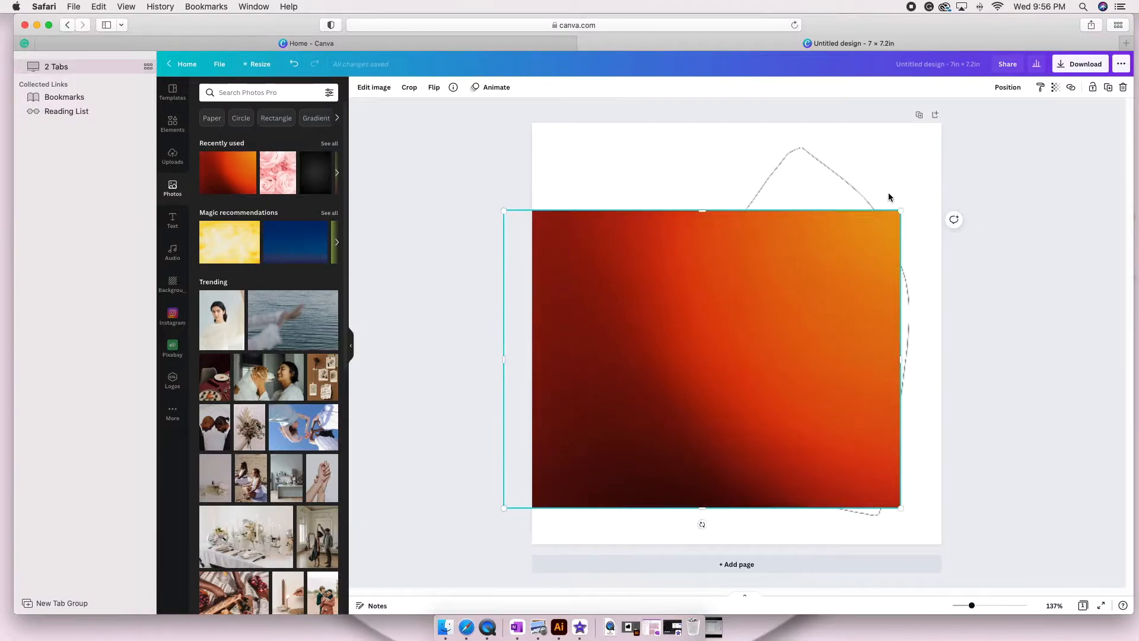
pyautogui.moveTo(900, 210); pyautogui.dragTo(958, 146)
pyautogui.moveTo(747, 513); pyautogui.dragTo(746, 528)
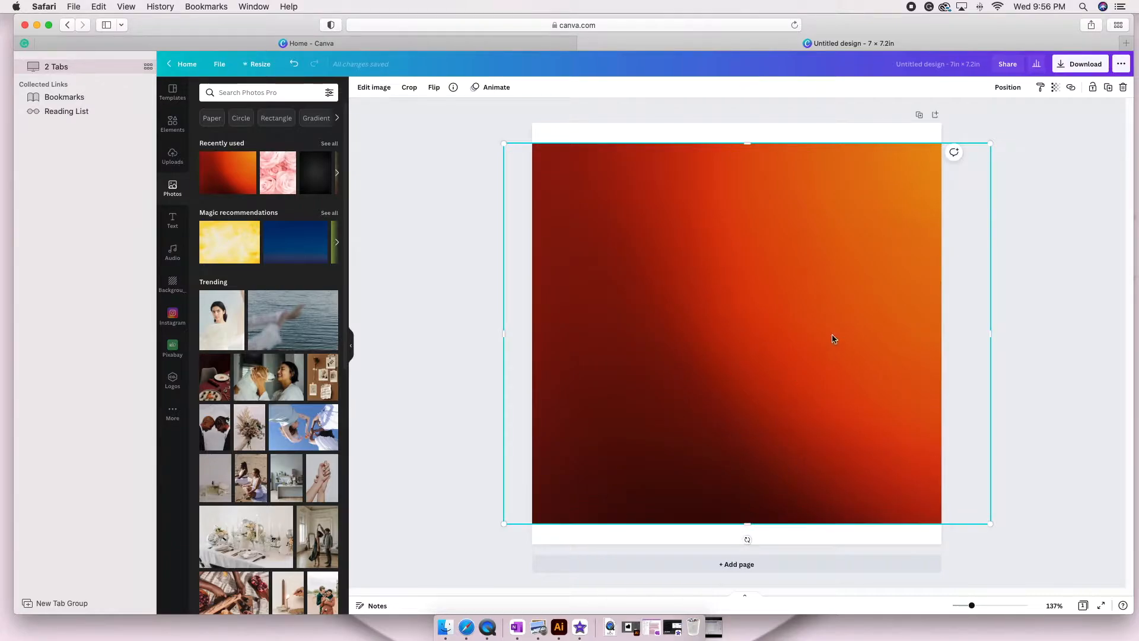
# Duplicate the page, and on page 1 send the gradient photo backward behind the mask template.
pyautogui.click(918, 117)
pyautogui.scroll(5, 724, 232)
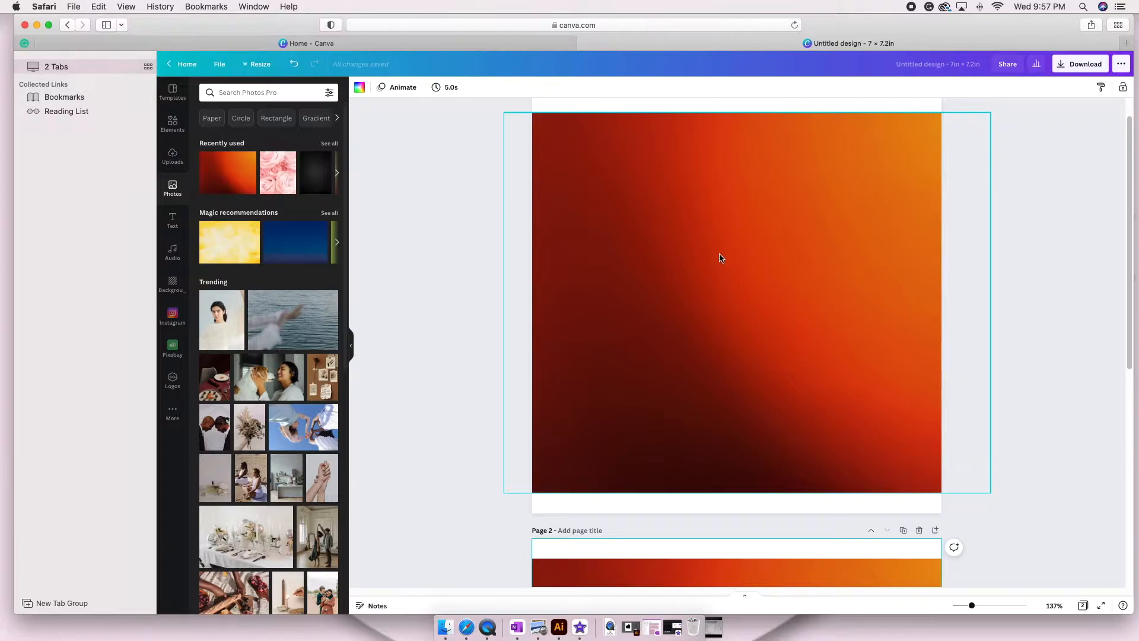
pyautogui.click(721, 259)
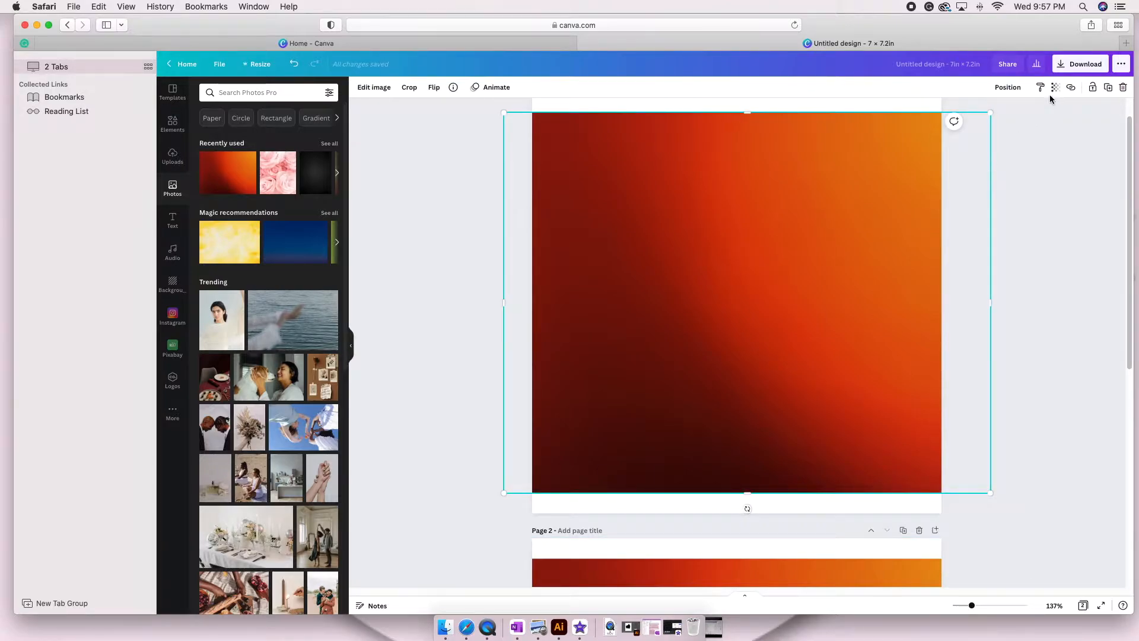
pyautogui.click(1005, 89)
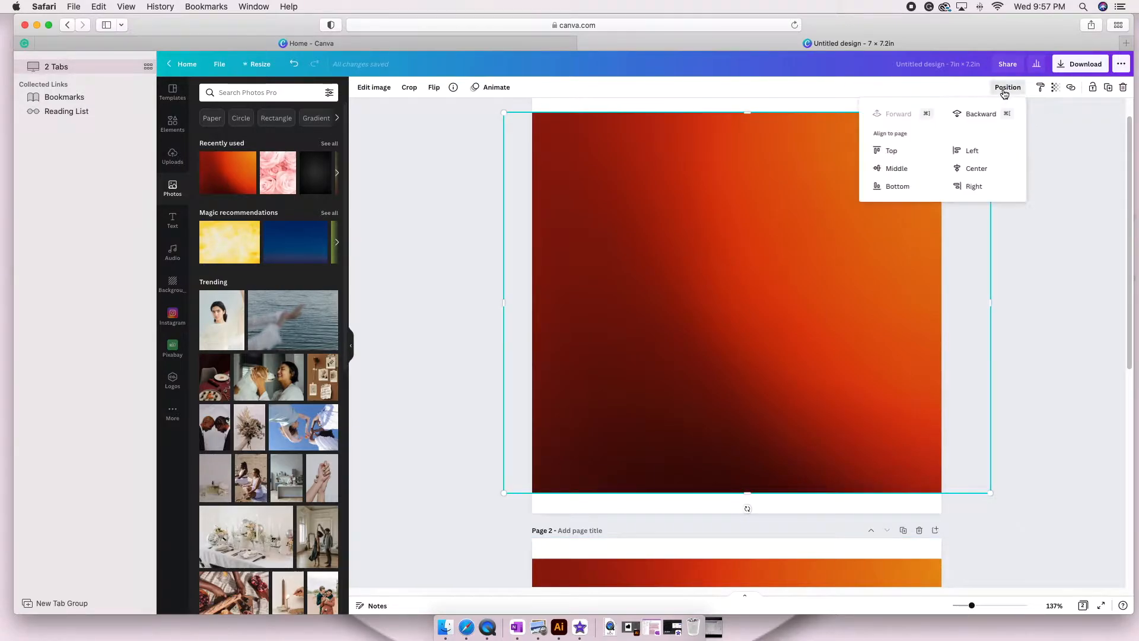
pyautogui.click(944, 197)
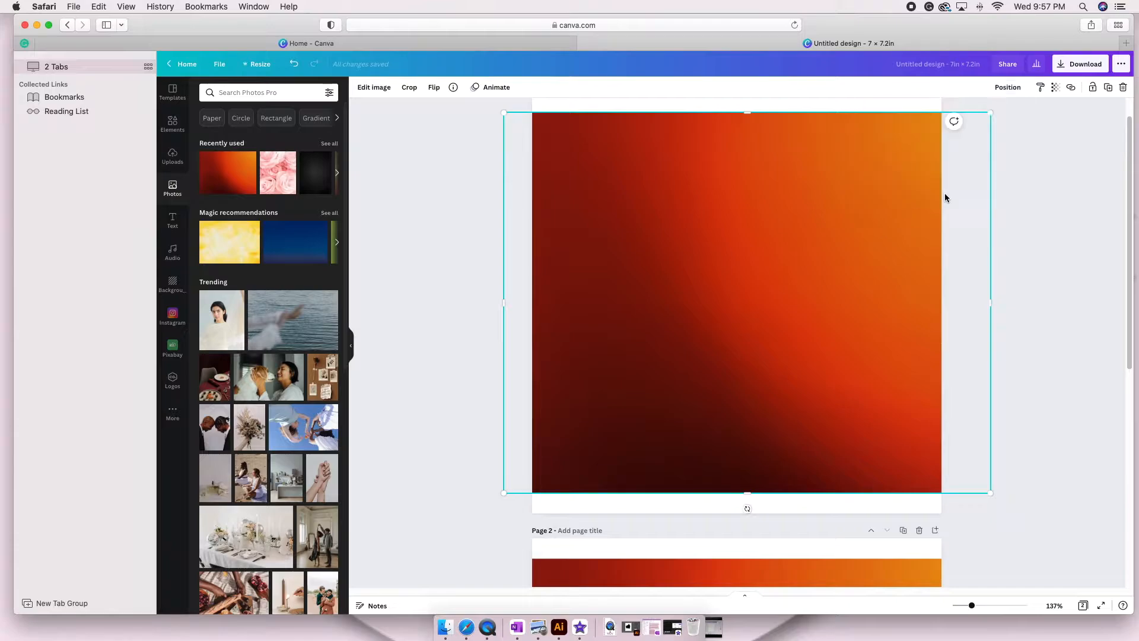
pyautogui.click(1005, 89)
pyautogui.click(973, 114)
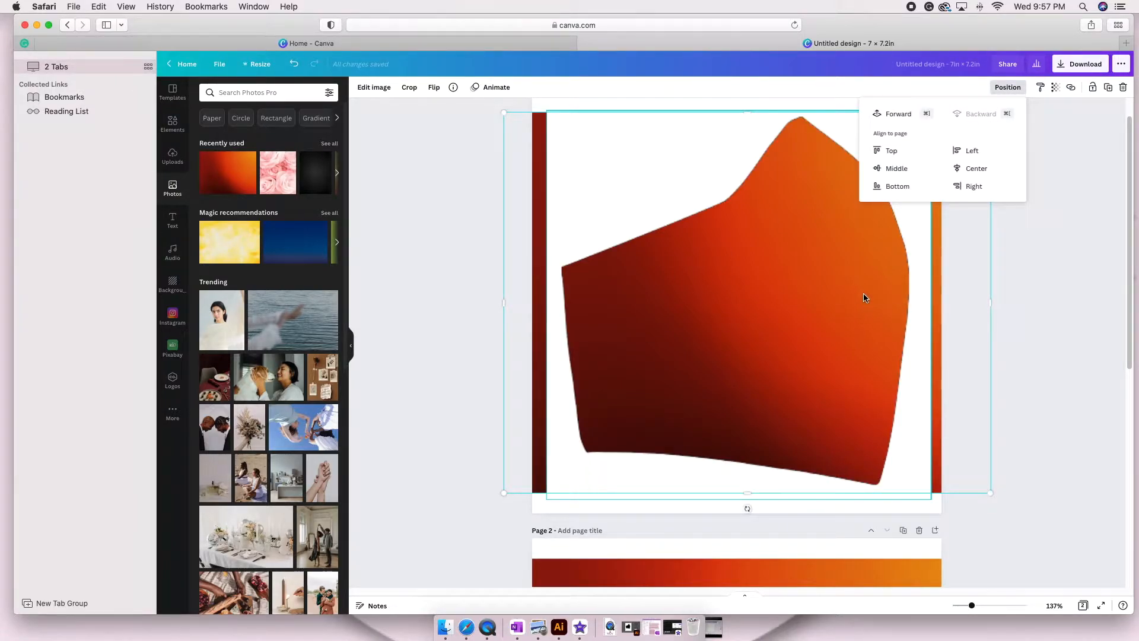
# Crop both sides of page 1's gradient photo to the template's edges, leaving it about 6.6 × 6.5 in.
pyautogui.press('super+minus')
pyautogui.click(1009, 307)
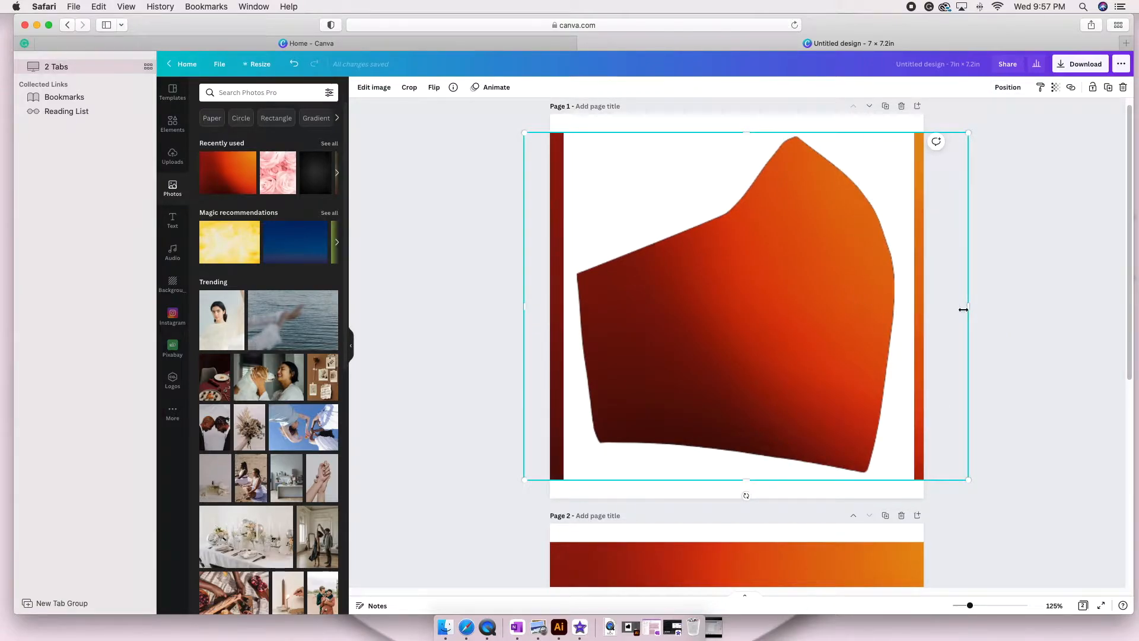
pyautogui.moveTo(967, 307); pyautogui.dragTo(914, 307)
pyautogui.moveTo(522, 306); pyautogui.dragTo(564, 307)
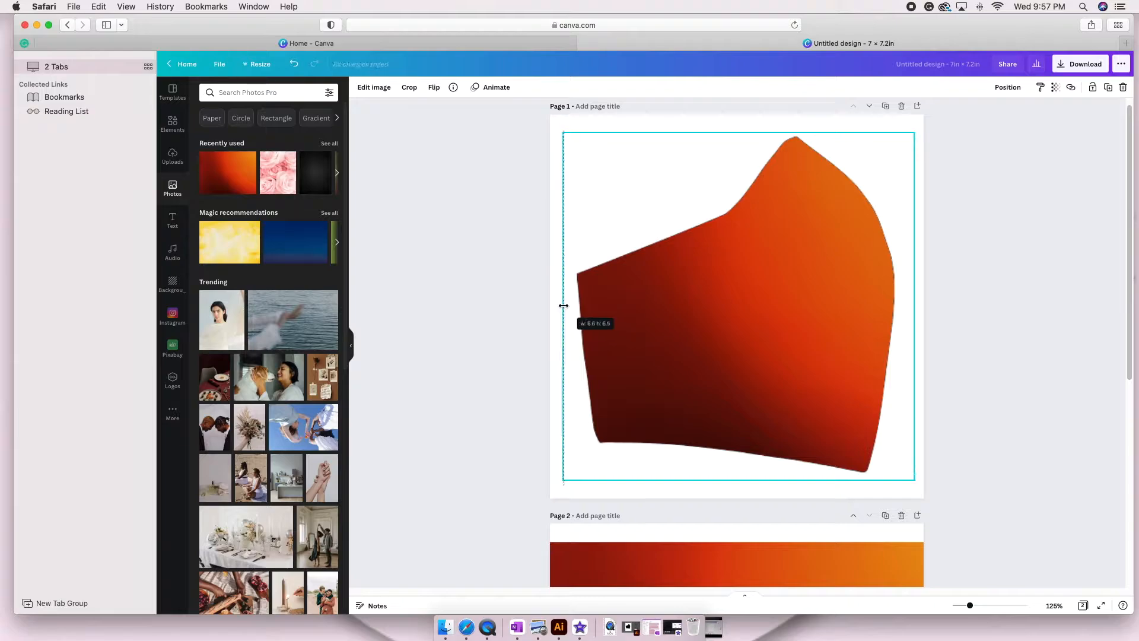
# Place the uploaded Naruto image on page 1 and remove its background.
pyautogui.click(175, 160)
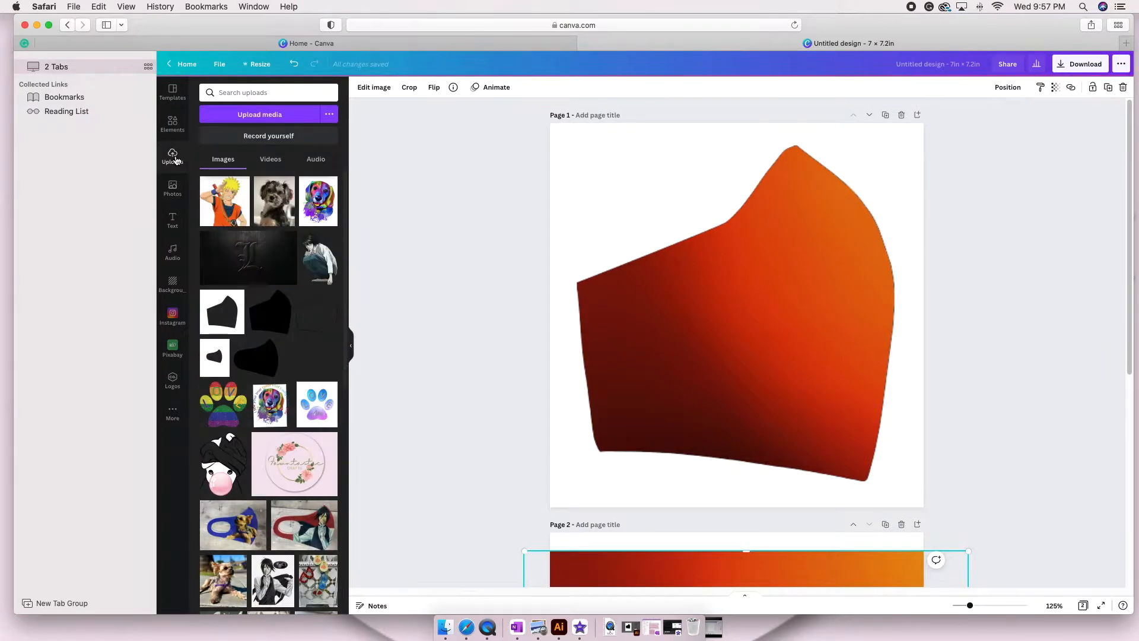
pyautogui.click(231, 211)
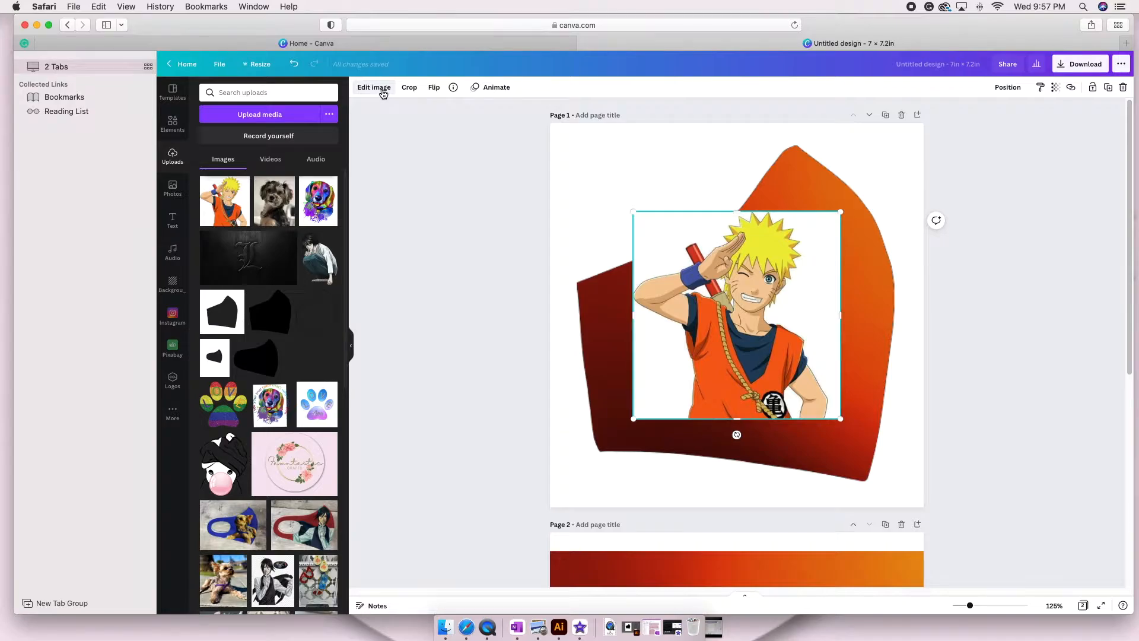
pyautogui.click(383, 89)
pyautogui.click(220, 176)
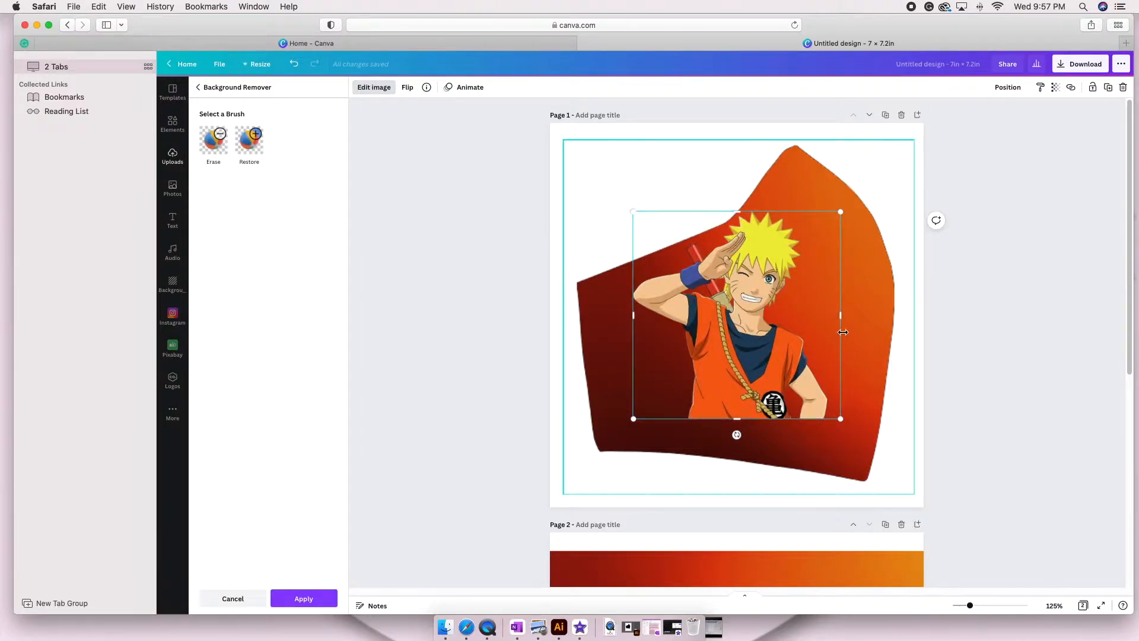
# Shrink the Naruto cutout slightly and position it inside the right half of the mask shape, then deselect it.
pyautogui.moveTo(745, 339); pyautogui.dragTo(800, 349)
pyautogui.moveTo(886, 427); pyautogui.dragTo(870, 411)
pyautogui.moveTo(798, 376); pyautogui.dragTo(811, 383)
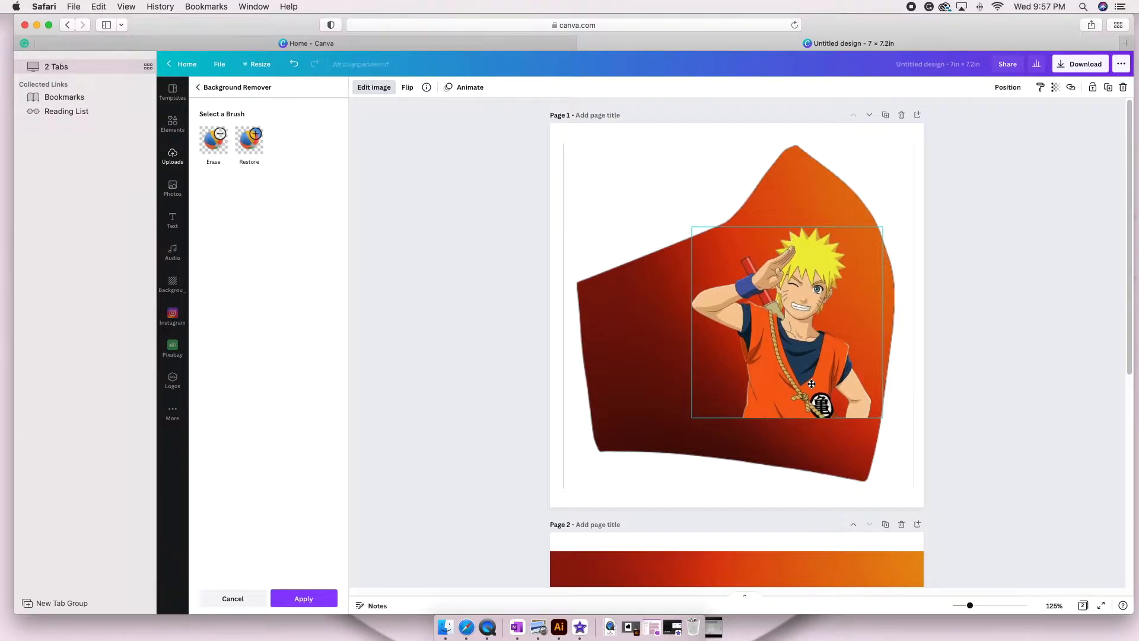
pyautogui.moveTo(811, 384); pyautogui.dragTo(811, 384)
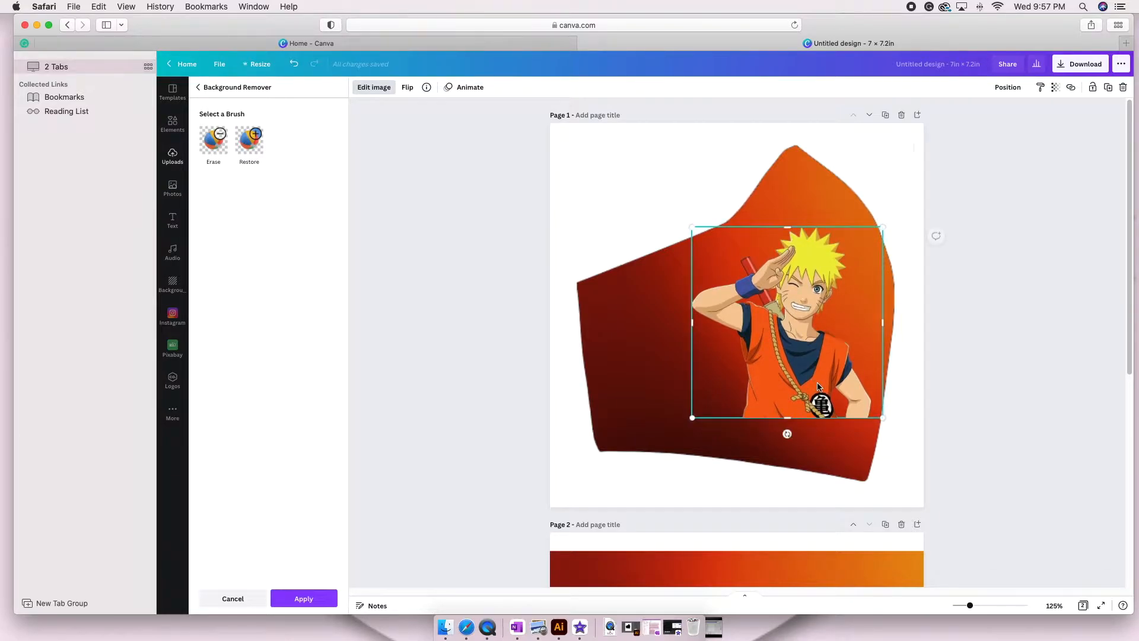
pyautogui.click(1056, 363)
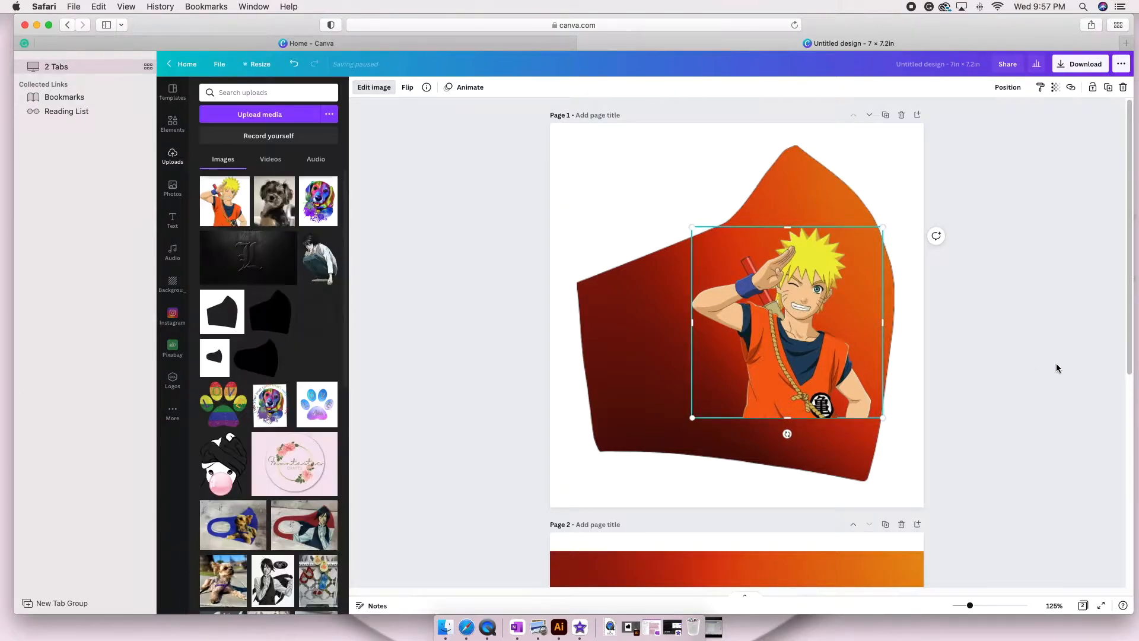
pyautogui.click(996, 343)
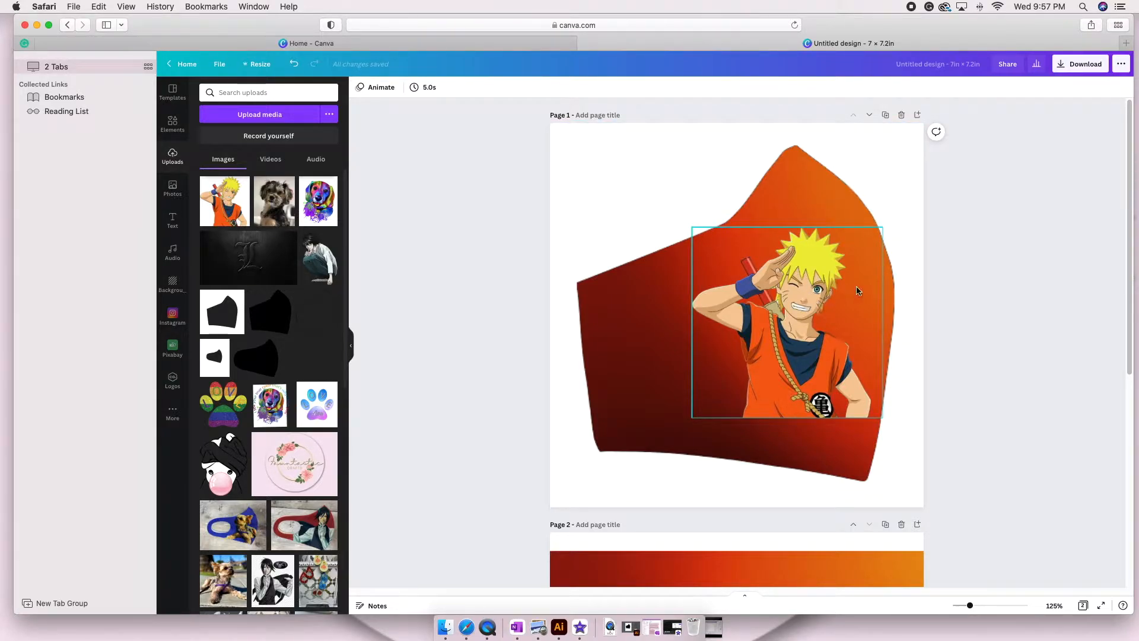
pyautogui.scroll(-4, 927, 329)
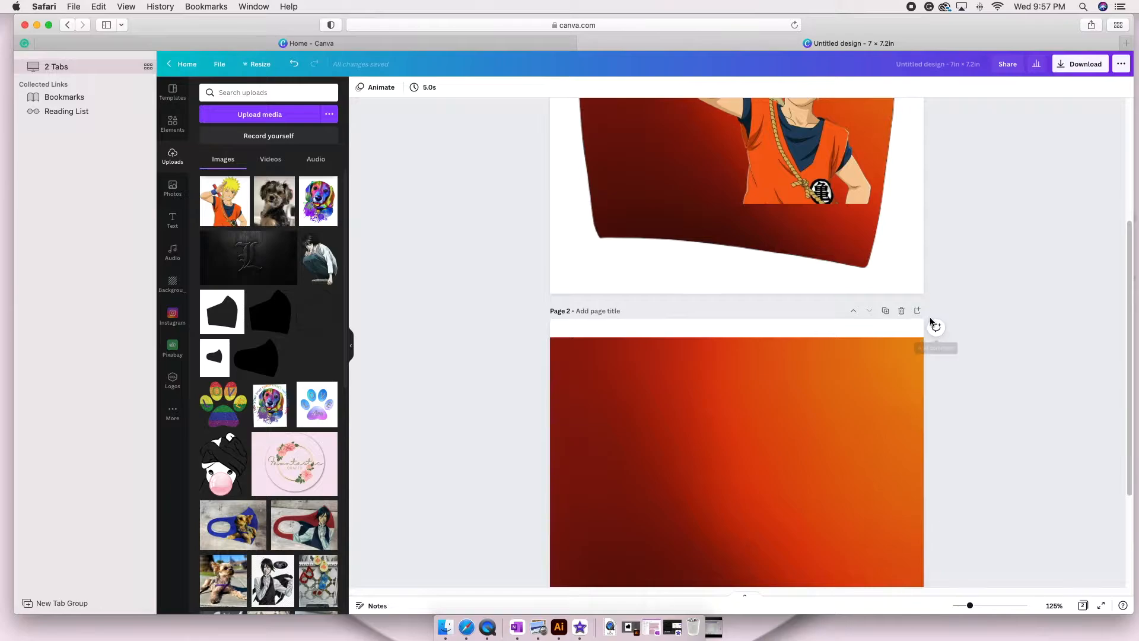
# Flip page 2's gradient photo horizontally and send it backward behind the mask template.
pyautogui.scroll(-1, 928, 321)
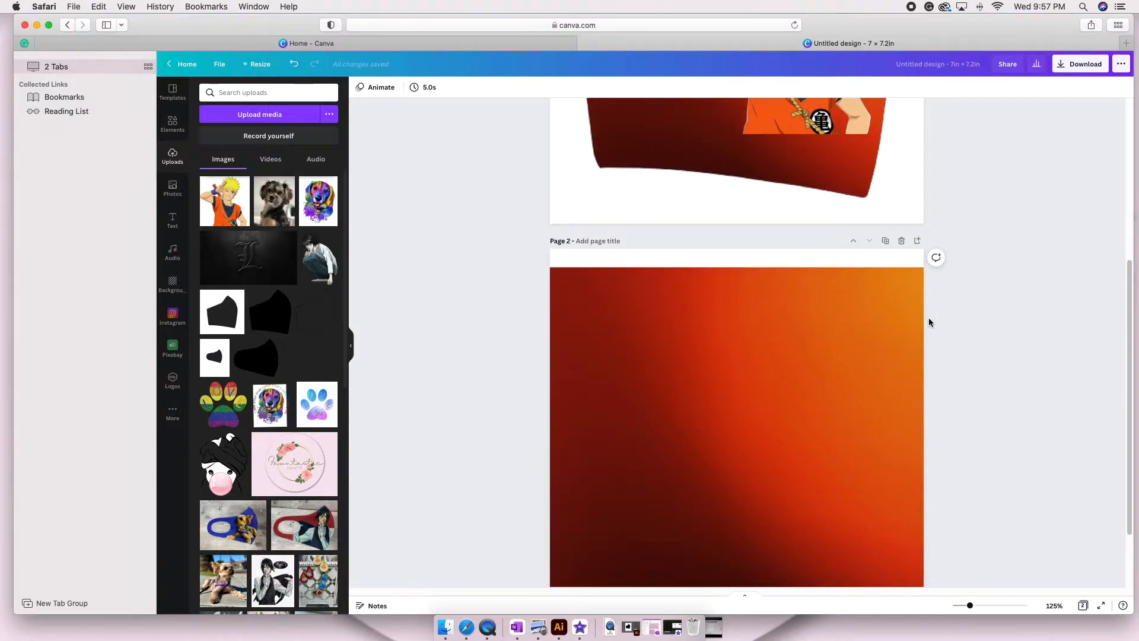
pyautogui.click(823, 358)
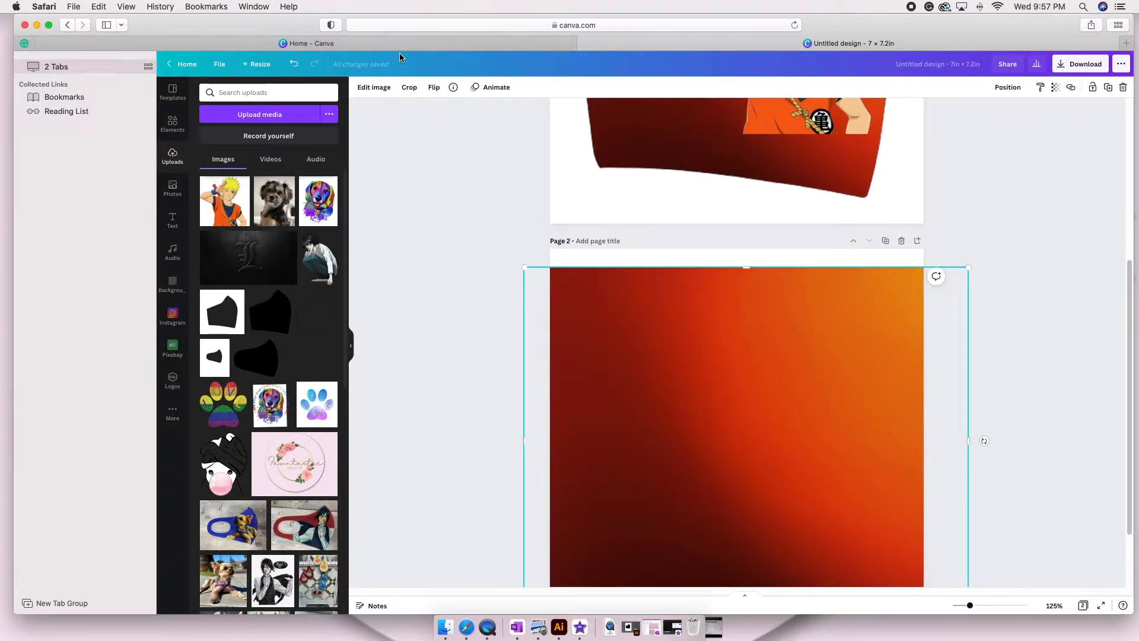
pyautogui.click(432, 88)
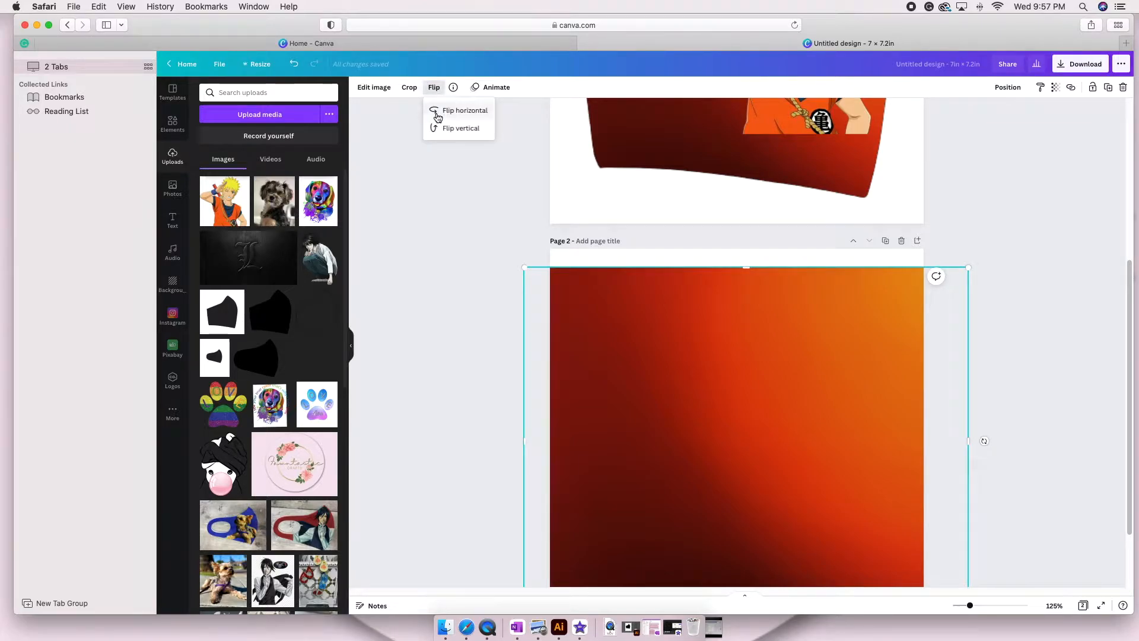
pyautogui.click(440, 111)
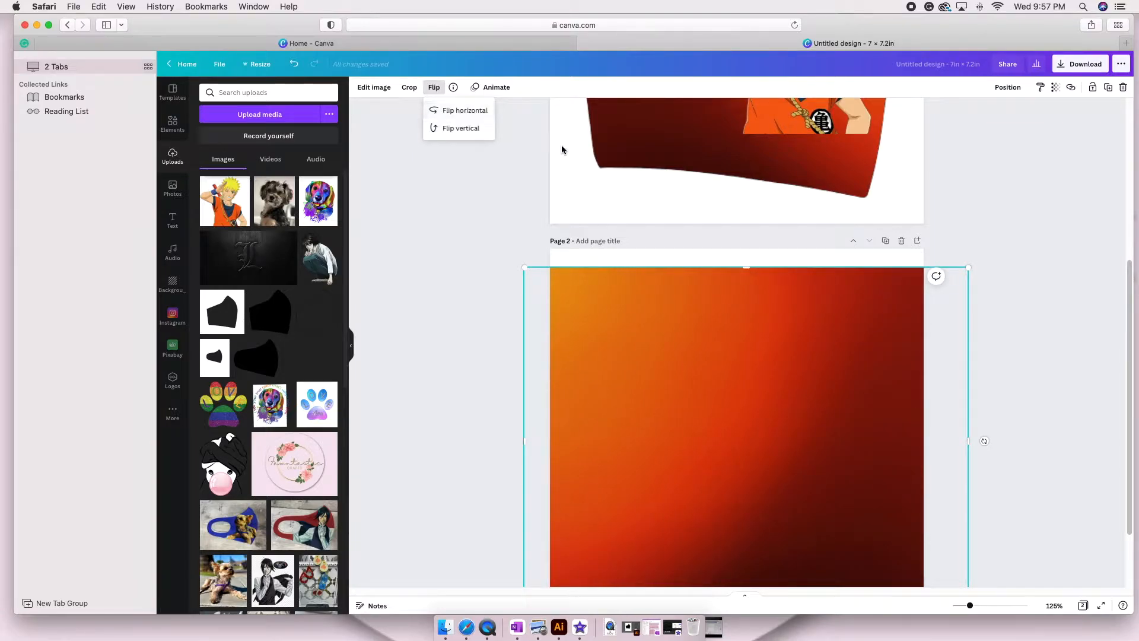
pyautogui.click(1007, 87)
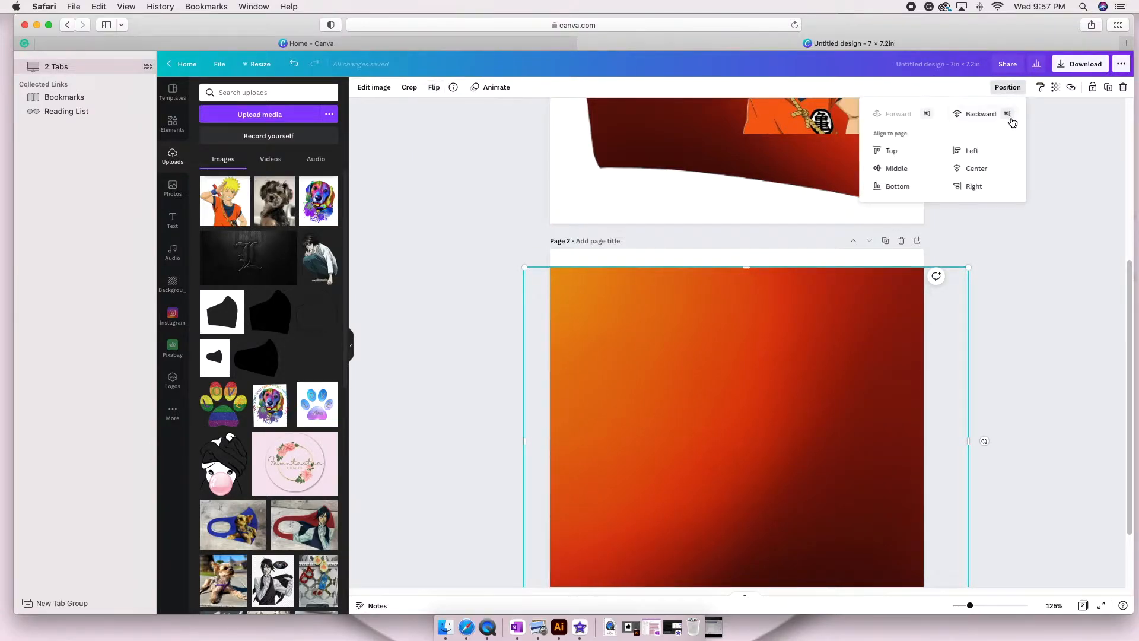
pyautogui.click(987, 114)
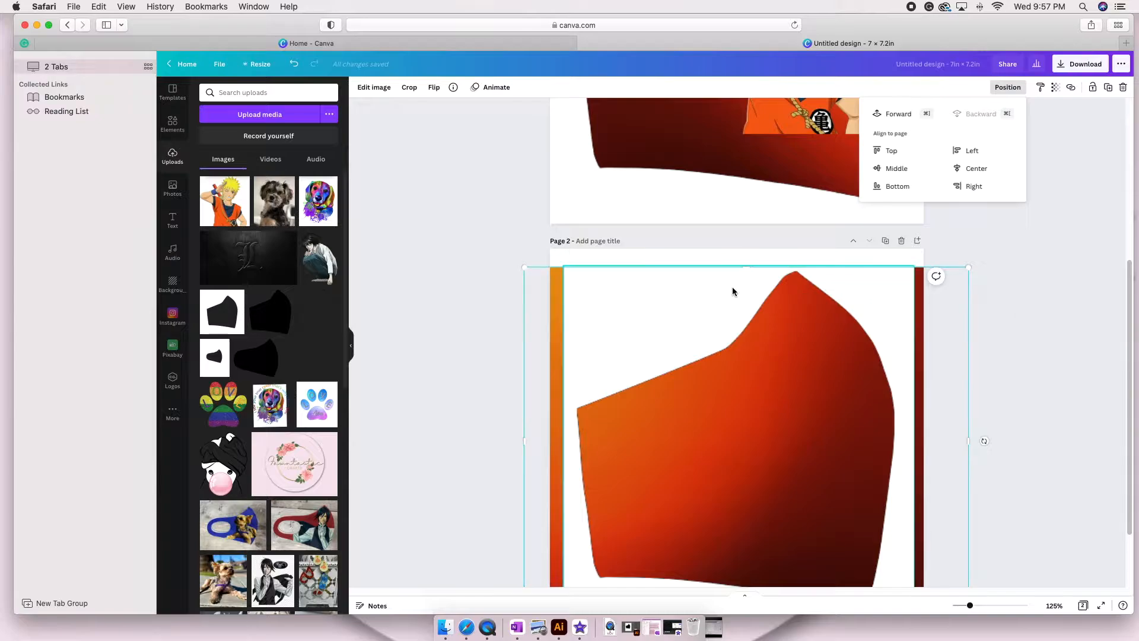
# Flip page 2's mask template horizontally so it mirrors the mask on page 1.
pyautogui.click(677, 291)
pyautogui.click(433, 87)
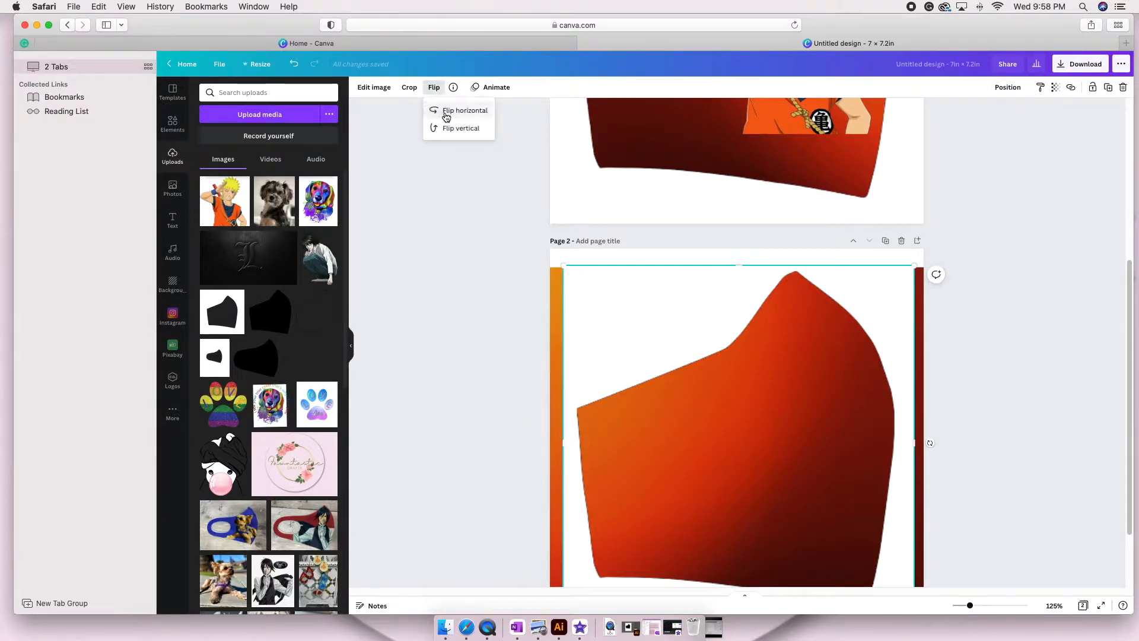
pyautogui.click(457, 111)
pyautogui.scroll(-1, 433, 207)
pyautogui.press('super+minus')
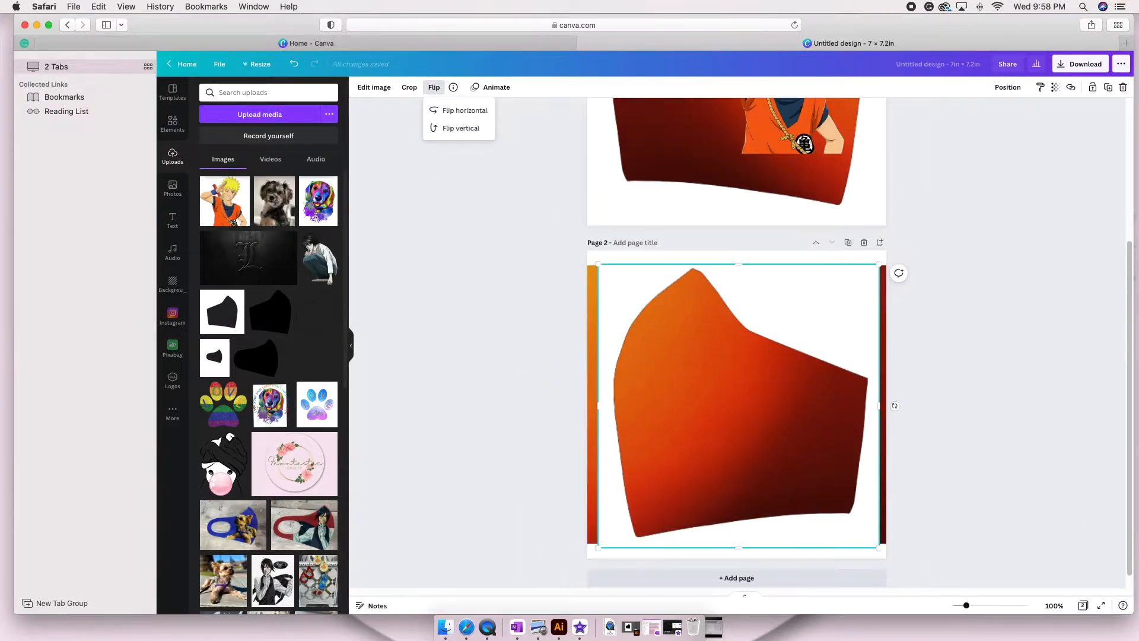
pyautogui.click(756, 328)
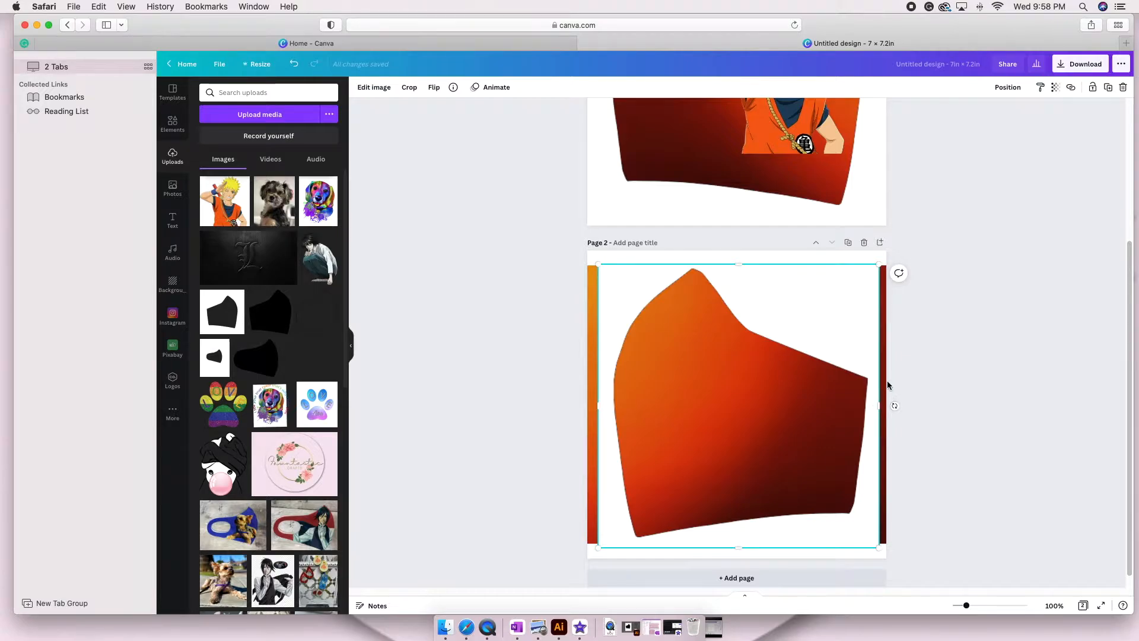
# Crop both sides of page 2's gradient photo to the mask template's edges, then deselect it.
pyautogui.click(887, 386)
pyautogui.moveTo(917, 405); pyautogui.dragTo(880, 399)
pyautogui.moveTo(564, 399); pyautogui.dragTo(600, 405)
pyautogui.click(498, 390)
# Copy the Naruto cutout from page 1 and place the copy in the left half of page 2's mask shape.
pyautogui.scroll(2, 783, 187)
pyautogui.click(782, 187)
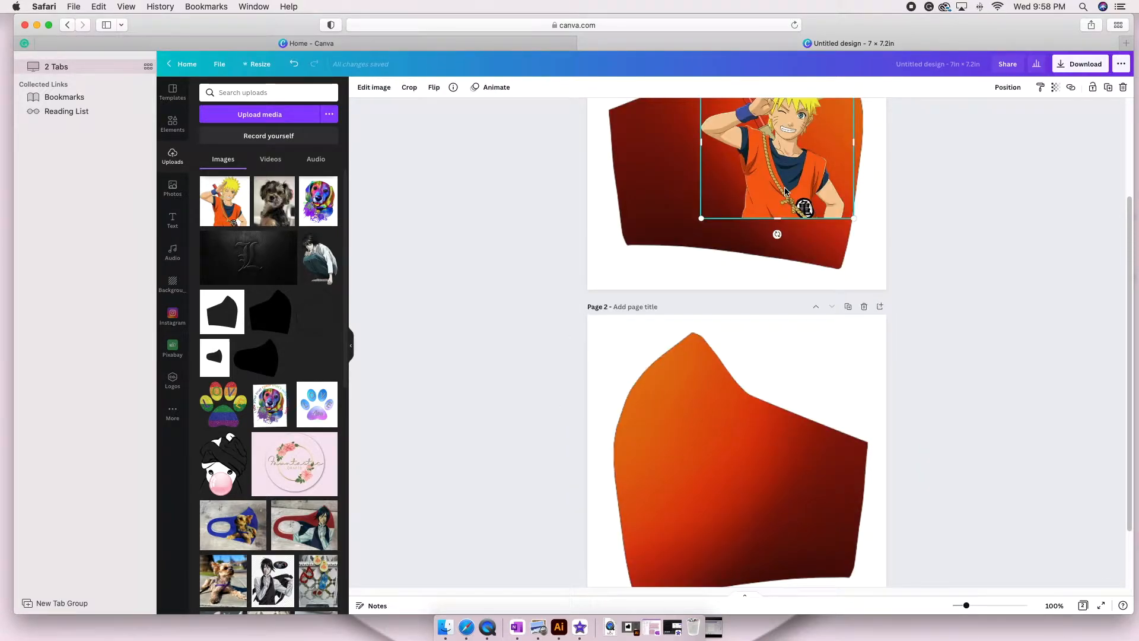
pyautogui.press('super+c')
pyautogui.press('super+v')
pyautogui.moveTo(789, 177); pyautogui.dragTo(694, 495)
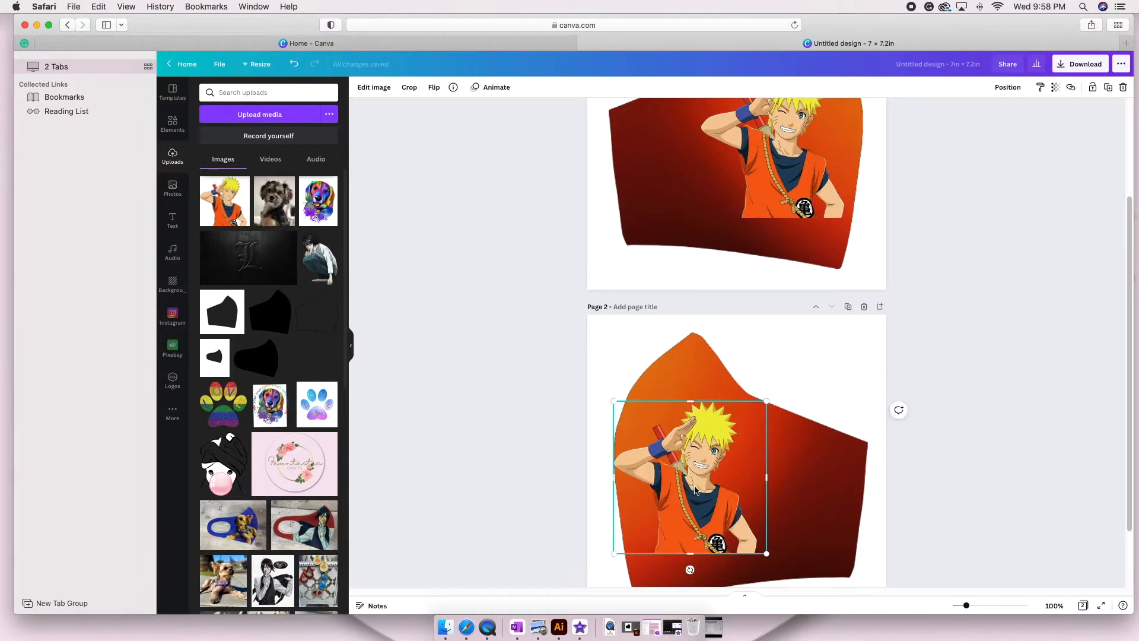
pyautogui.press('super+minus')
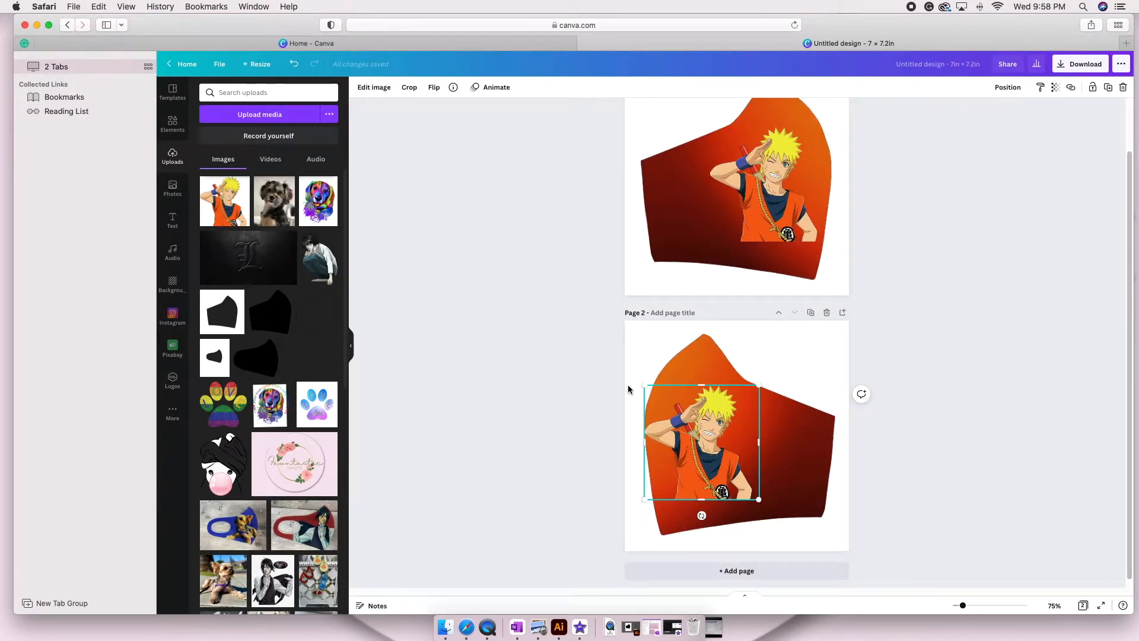
# Flip page 2's Naruto cutout horizontally and nudge it slightly right within the left half of the mask.
pyautogui.click(435, 89)
pyautogui.click(462, 109)
pyautogui.moveTo(695, 455); pyautogui.dragTo(700, 457)
pyautogui.press('Right')
pyautogui.press('Right')
pyautogui.press('Right')
pyautogui.click(518, 442)
pyautogui.click(698, 460)
pyautogui.press('Left')
pyautogui.press('Left')
pyautogui.press('Left')
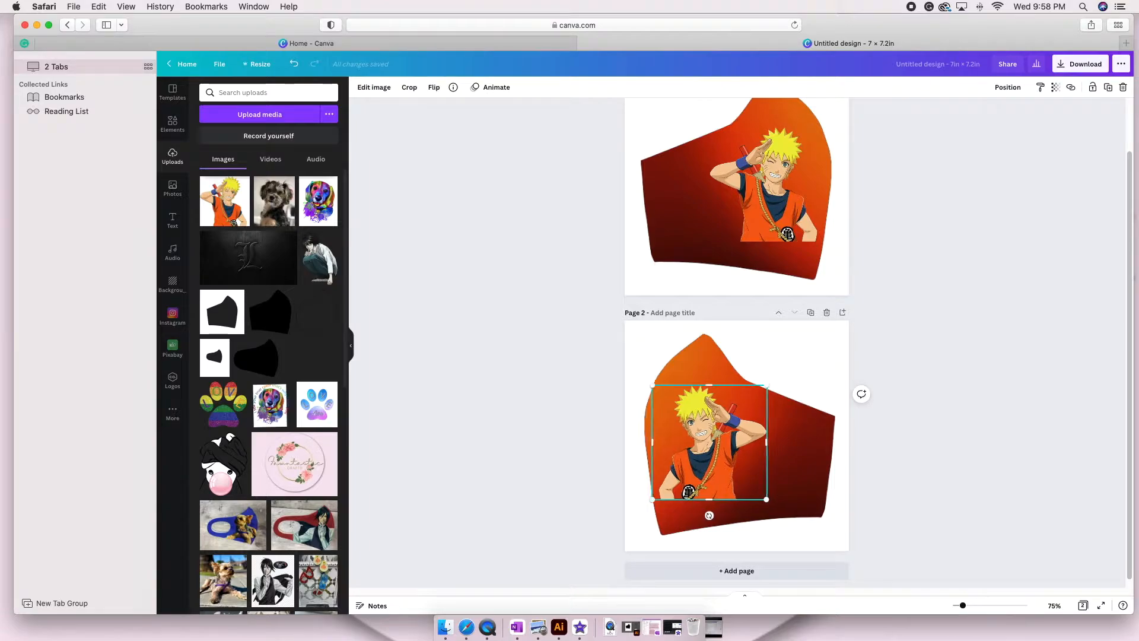
pyautogui.click(550, 397)
# Group the mask template, gradient photo and Naruto cutout together on each page.
pyautogui.moveTo(804, 542); pyautogui.dragTo(804, 542)
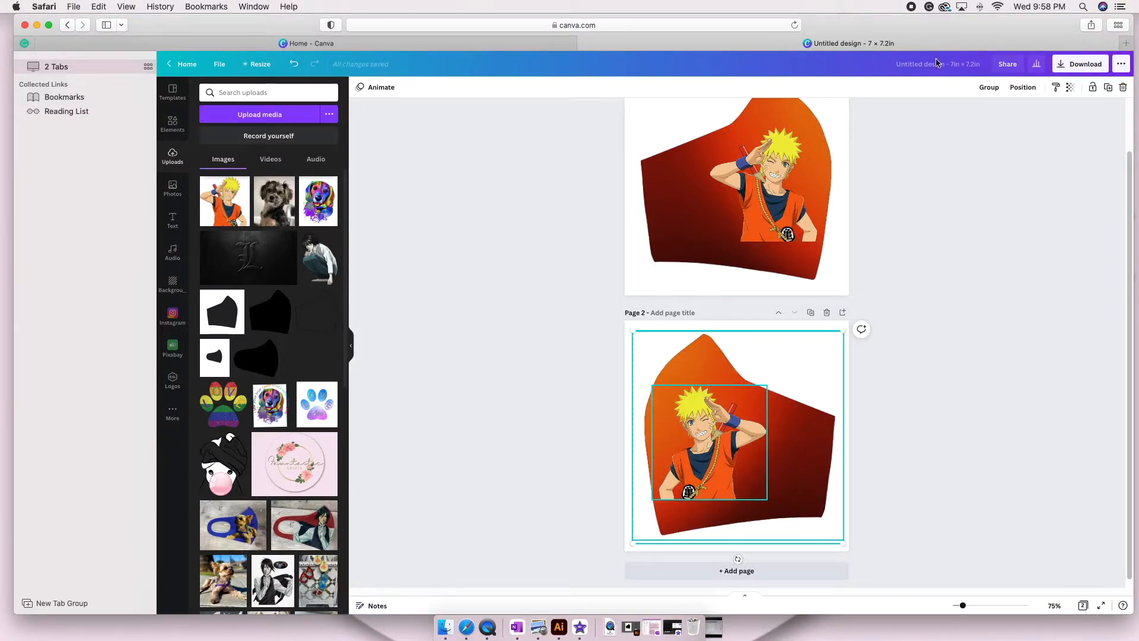
pyautogui.moveTo(559, 152); pyautogui.dragTo(749, 243)
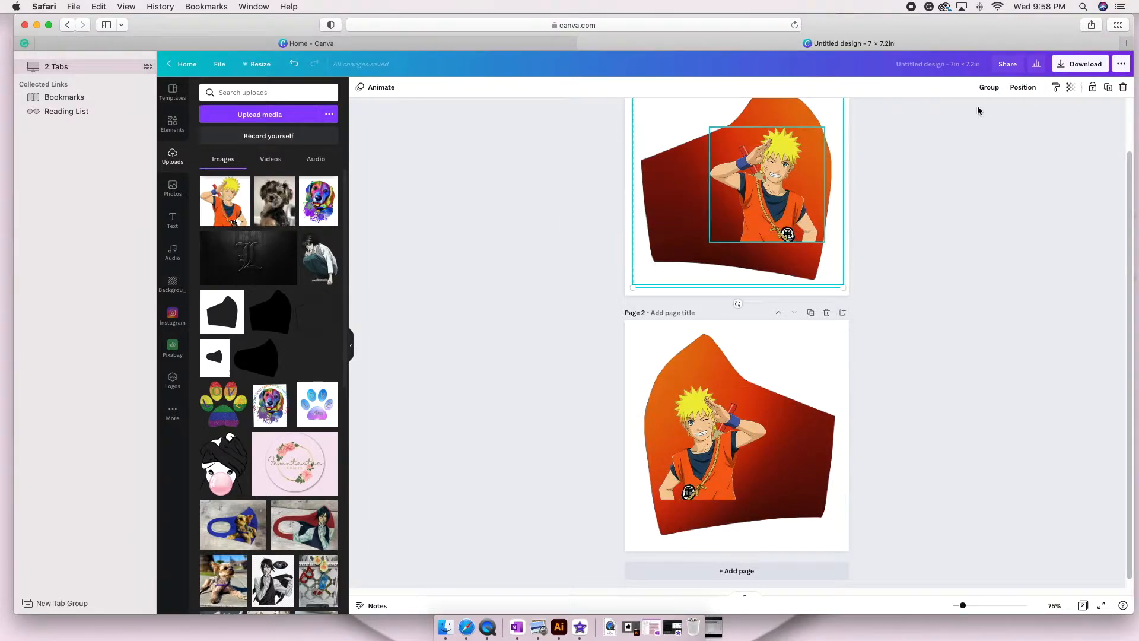
pyautogui.click(989, 87)
# Title the design Naruto and download all pages as PNG.
pyautogui.click(943, 224)
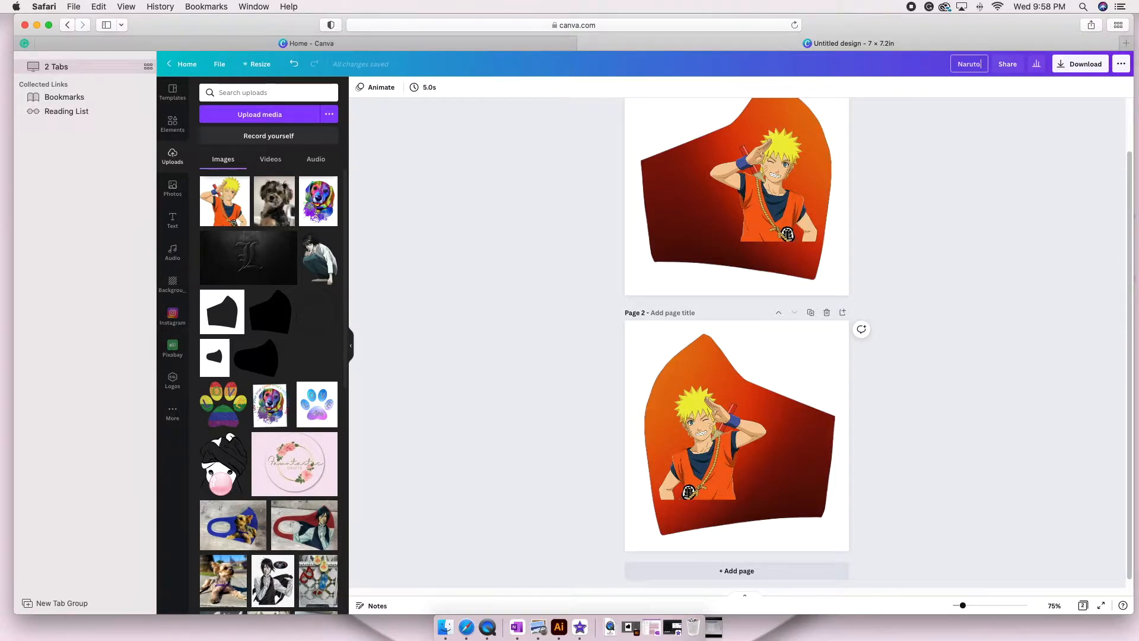
pyautogui.click(1081, 65)
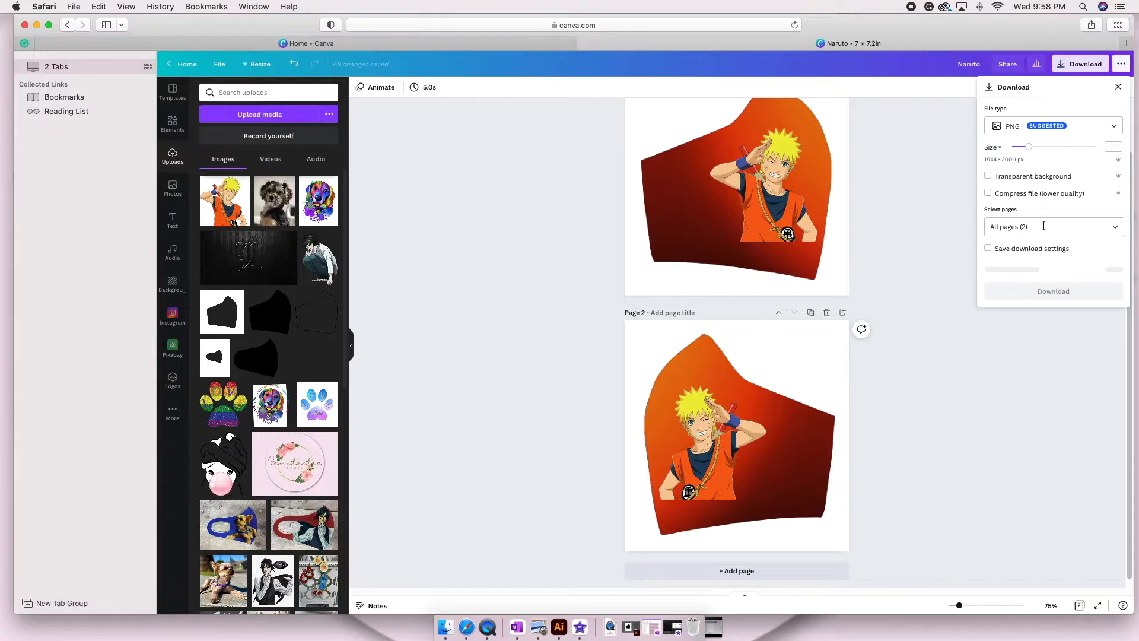
pyautogui.click(1033, 271)
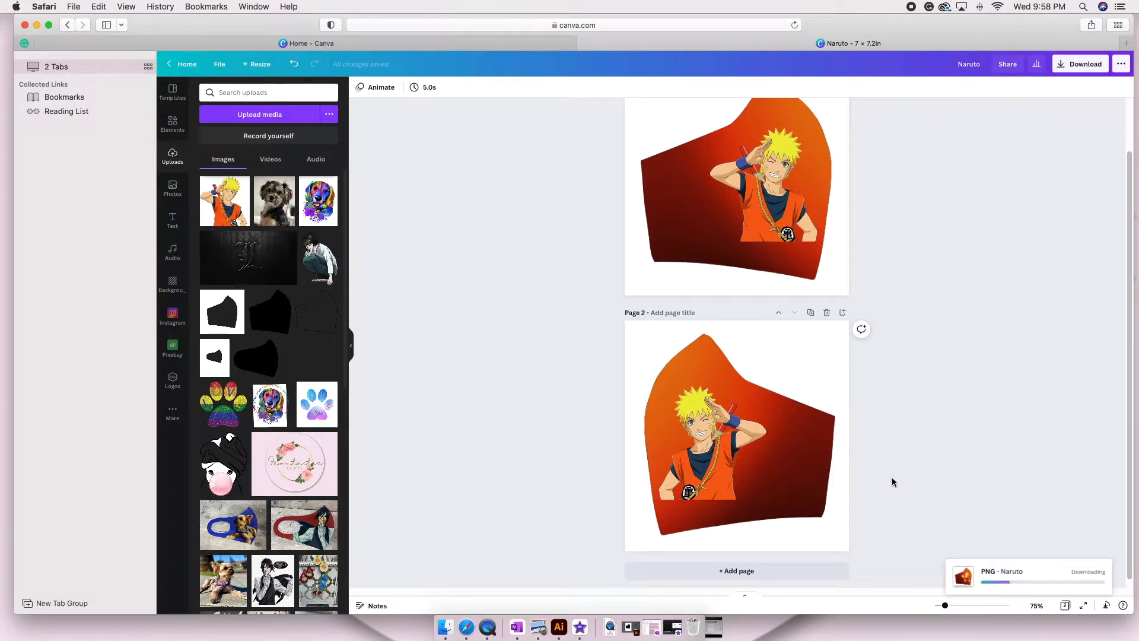
# Delete page 2 and ungroup the mask design on the remaining page.
pyautogui.click(826, 312)
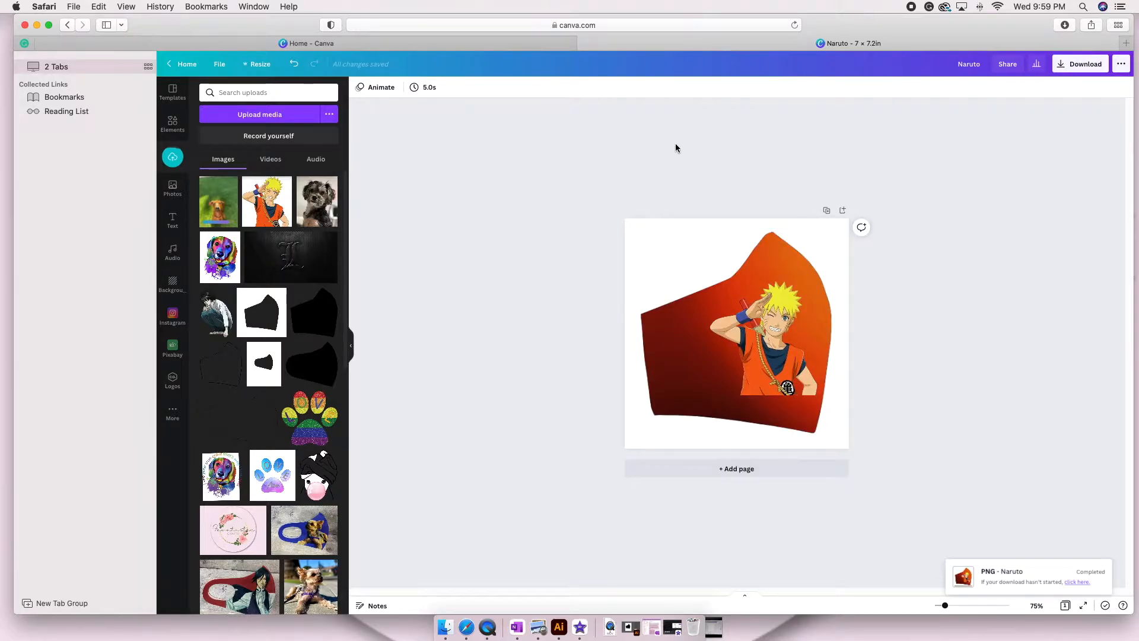
pyautogui.moveTo(581, 212); pyautogui.dragTo(964, 462)
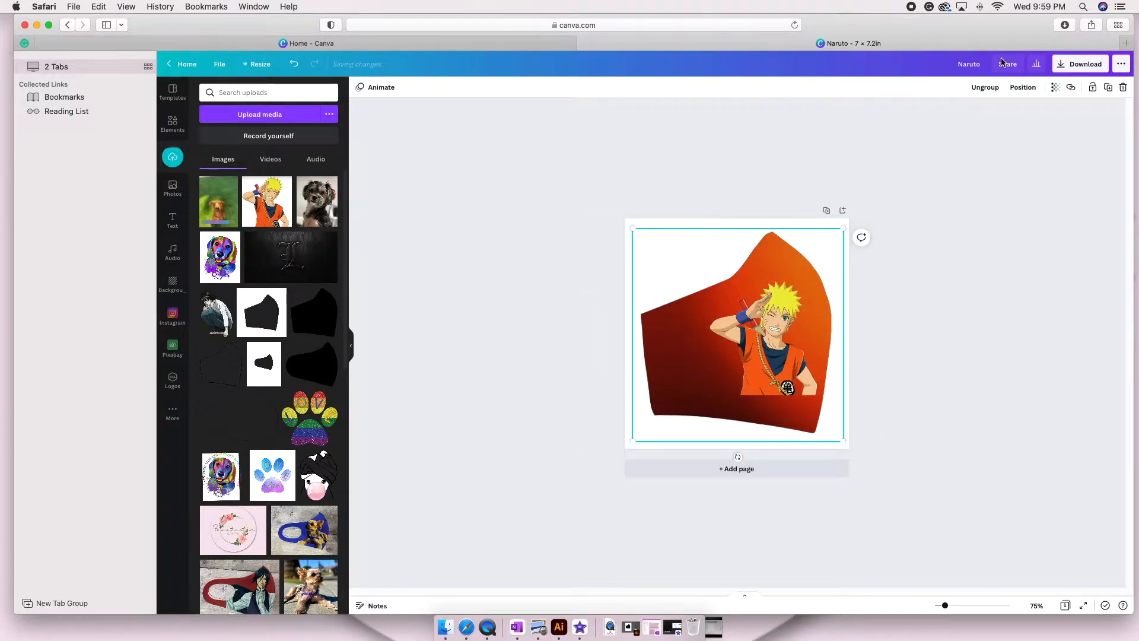
pyautogui.click(985, 90)
pyautogui.click(955, 362)
# Delete the Naruto cutout and the orange gradient photo, keeping only the mask template on the page.
pyautogui.click(744, 388)
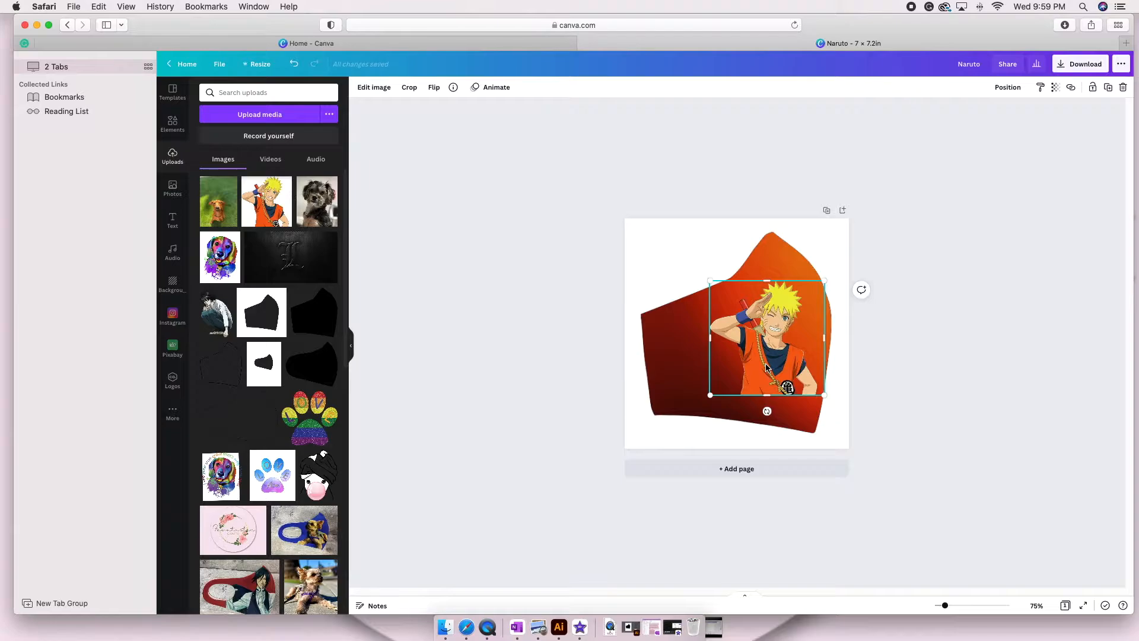
pyautogui.press('Delete')
pyautogui.click(764, 362)
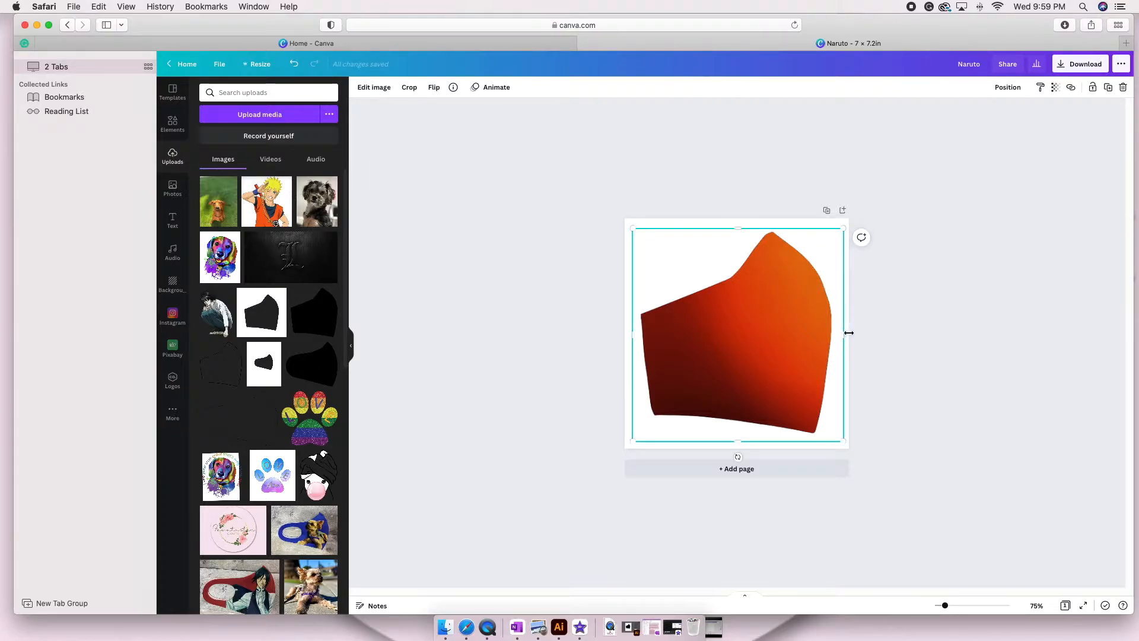
pyautogui.click(1007, 88)
pyautogui.click(989, 114)
pyautogui.click(732, 360)
pyautogui.click(732, 361)
pyautogui.press('BackSpace')
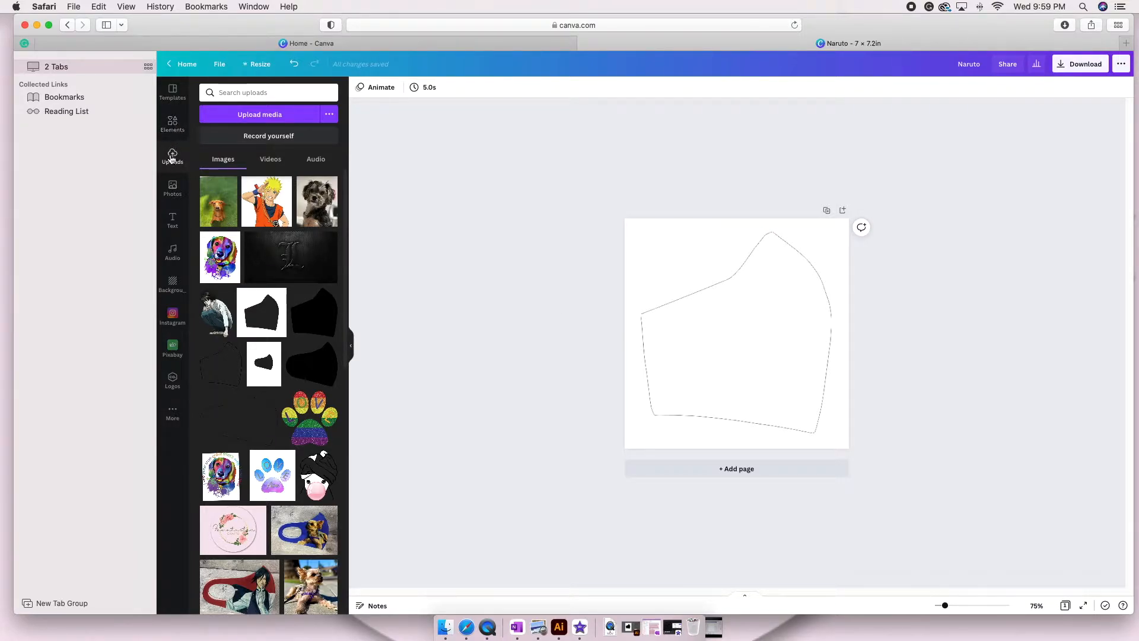
# Search the photo library for "black gradient background".
pyautogui.click(172, 189)
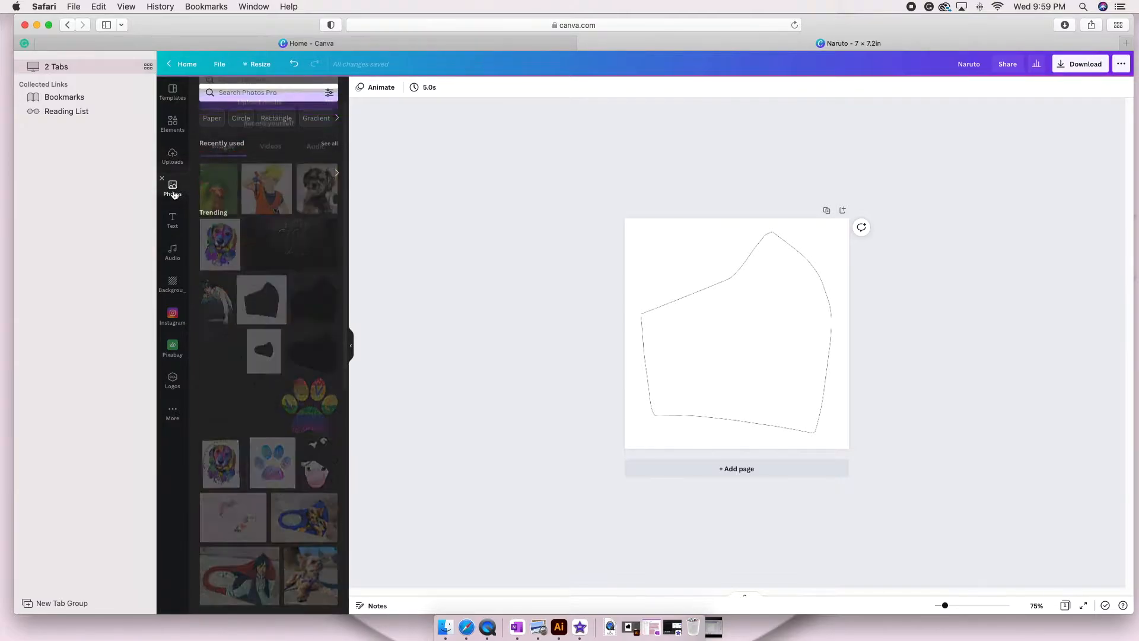
pyautogui.click(338, 175)
pyautogui.click(337, 174)
pyautogui.click(337, 174)
pyautogui.click(337, 174)
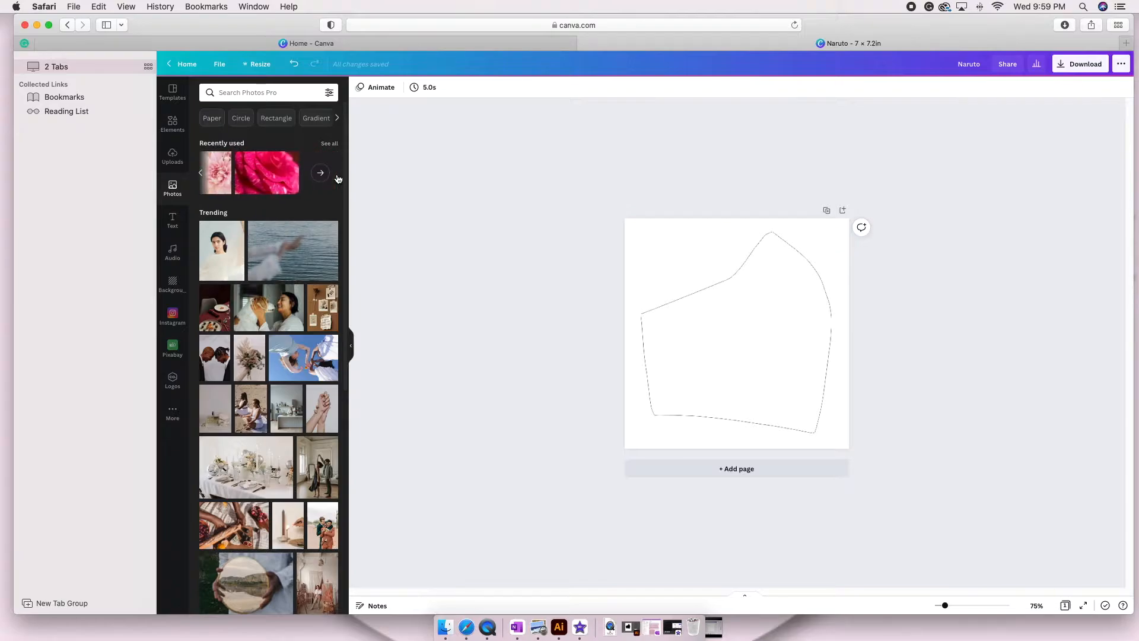
pyautogui.click(263, 95)
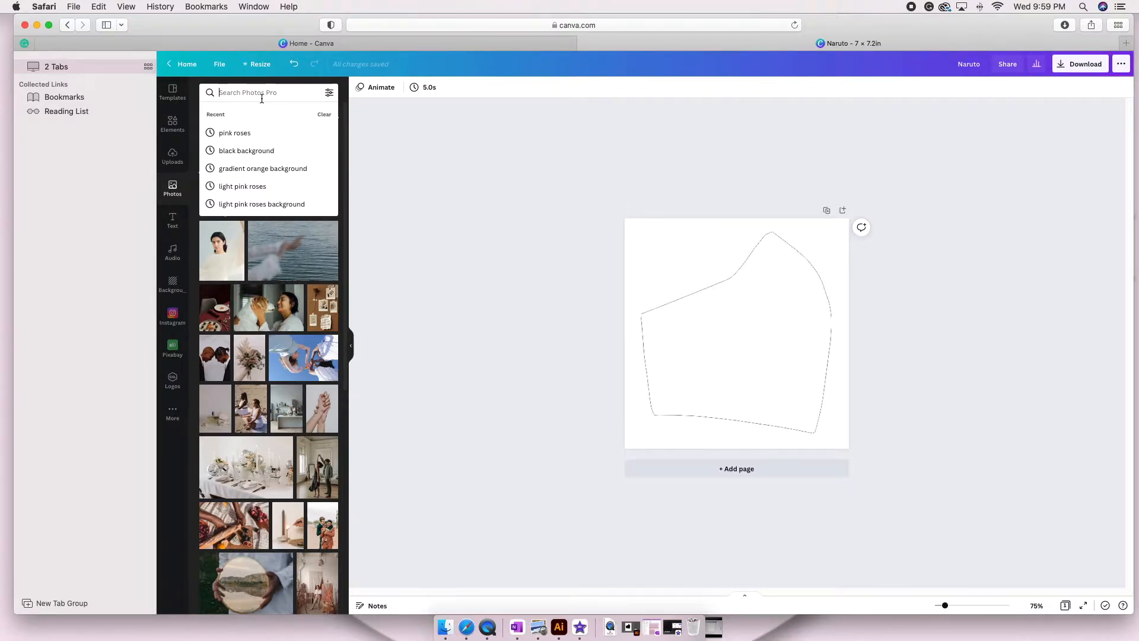
pyautogui.write('black')
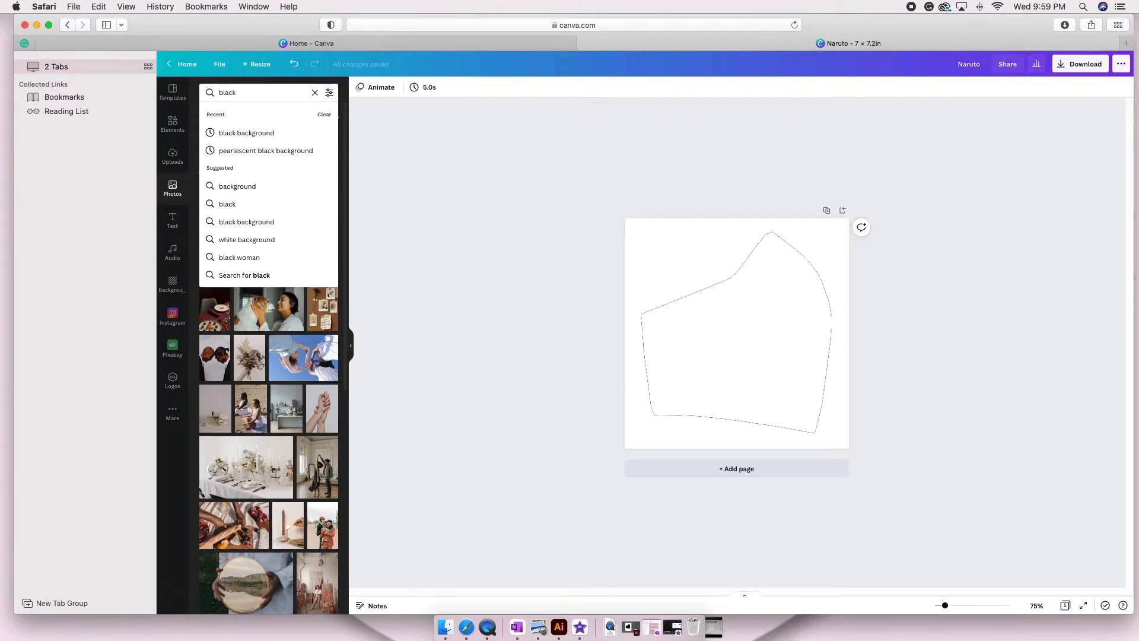
pyautogui.write(' gradien')
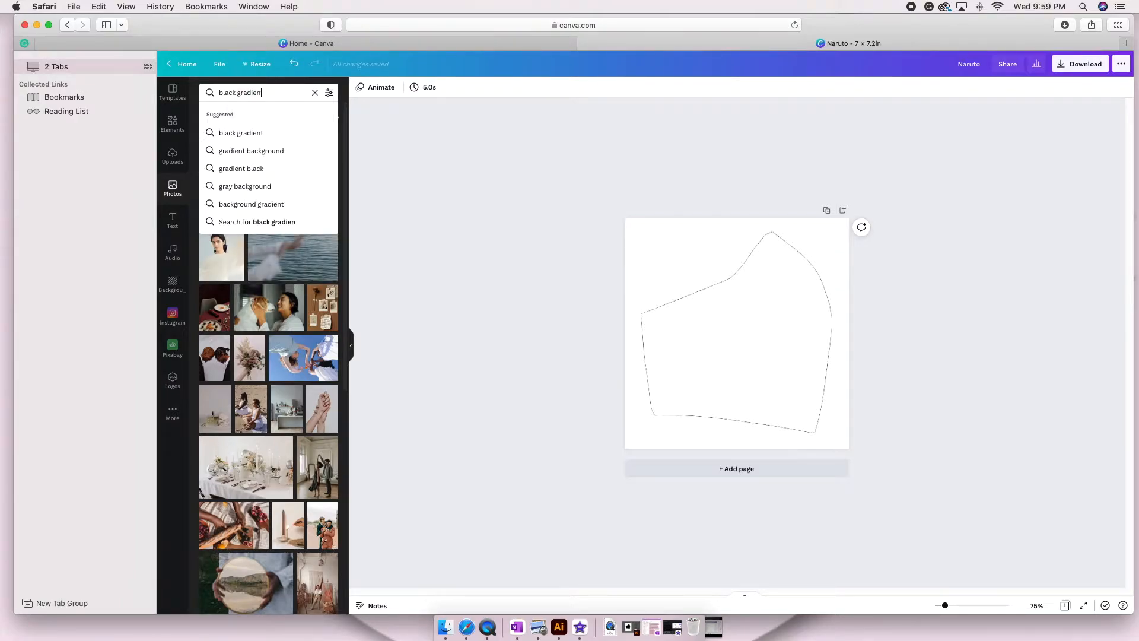
pyautogui.write('t background')
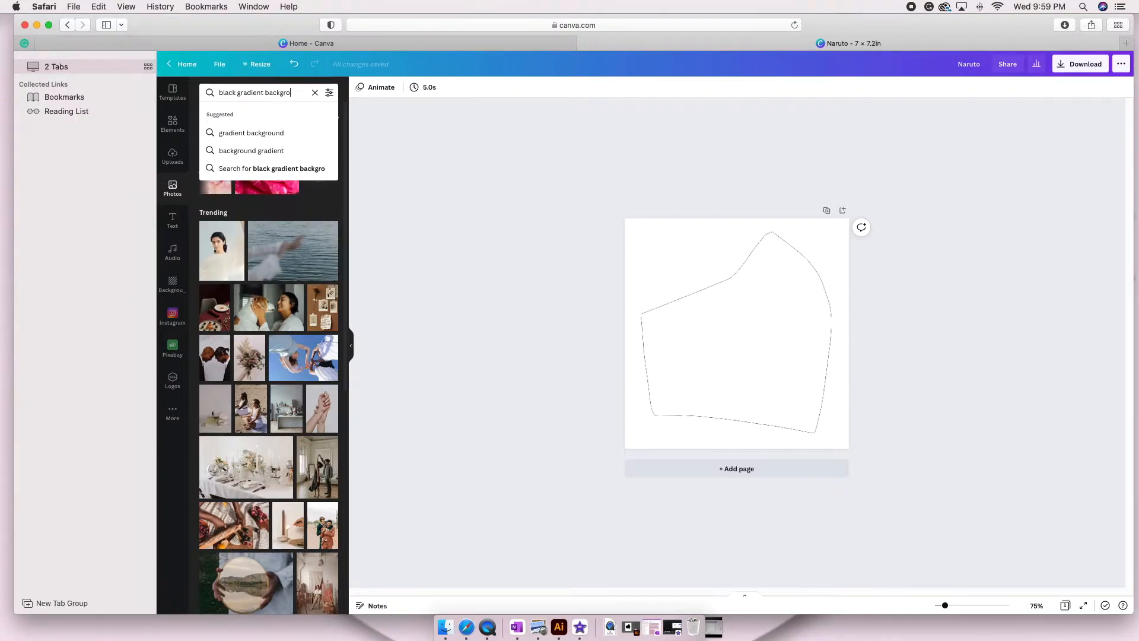
pyautogui.press('Return')
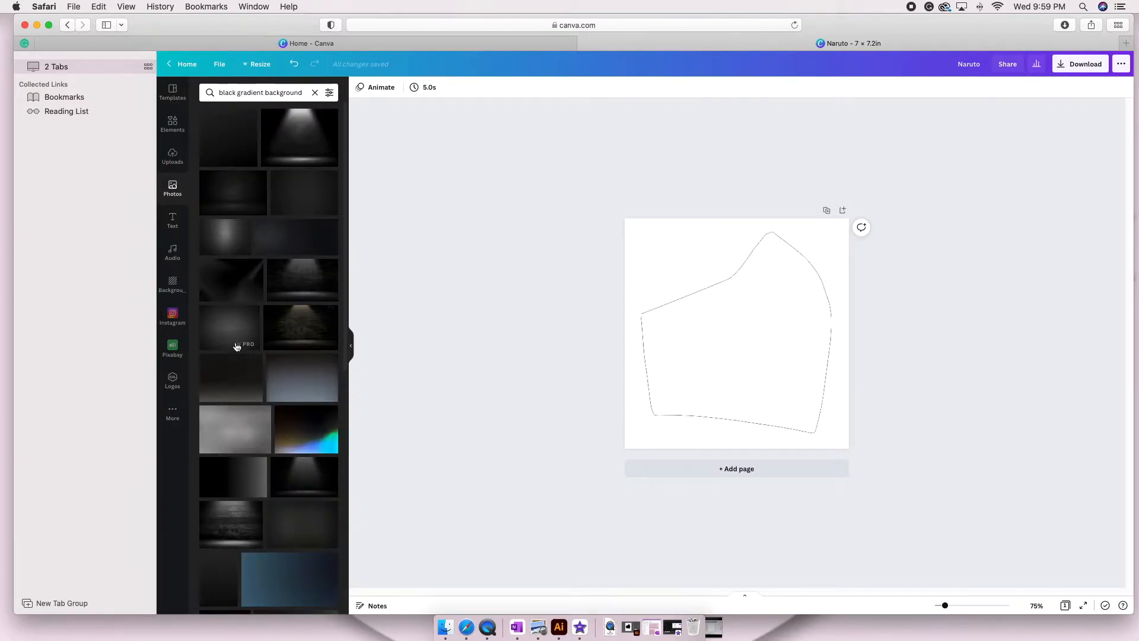
# Add a plain dark grey gradient photo from the results and enlarge it to cover nearly the whole page.
pyautogui.scroll(-6, 234, 353)
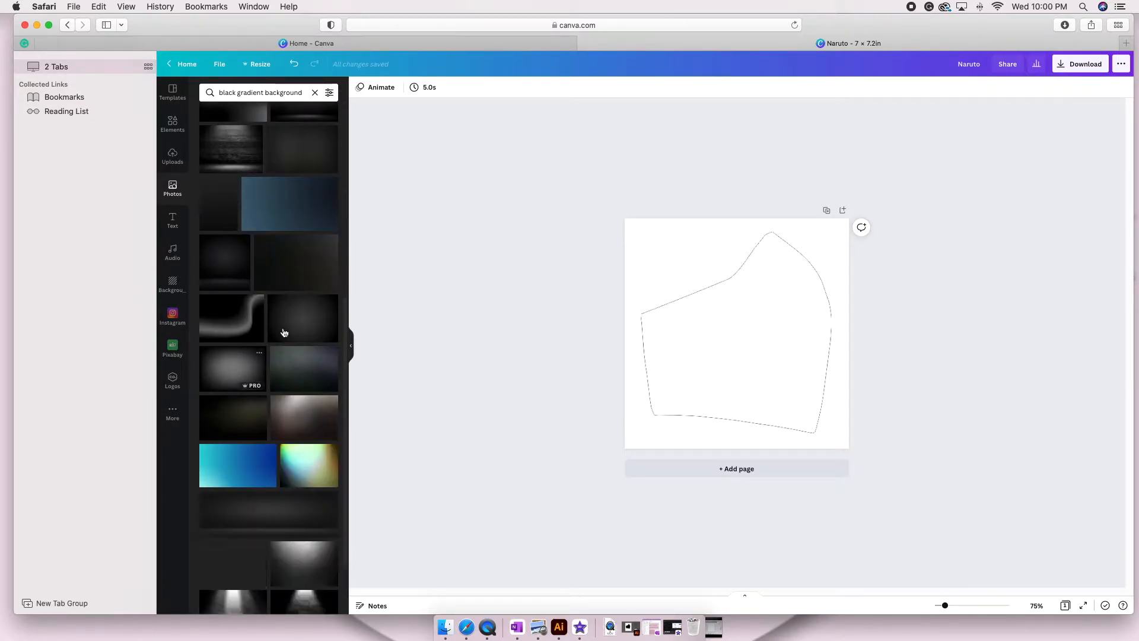
pyautogui.scroll(-6, 304, 386)
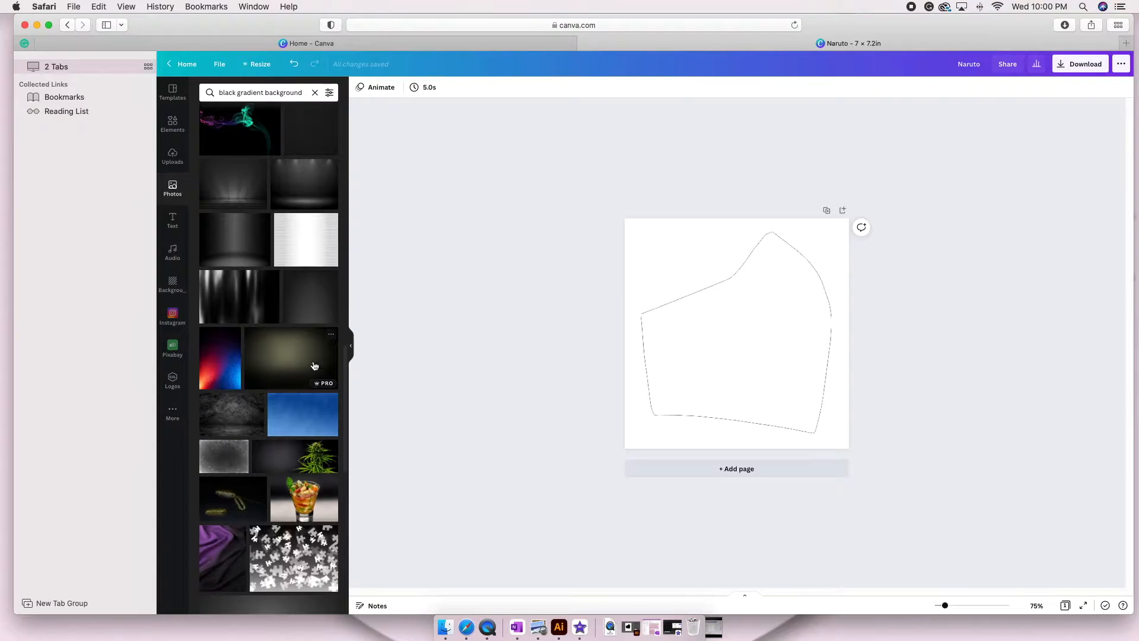
pyautogui.scroll(-3, 305, 386)
pyautogui.scroll(3, 302, 298)
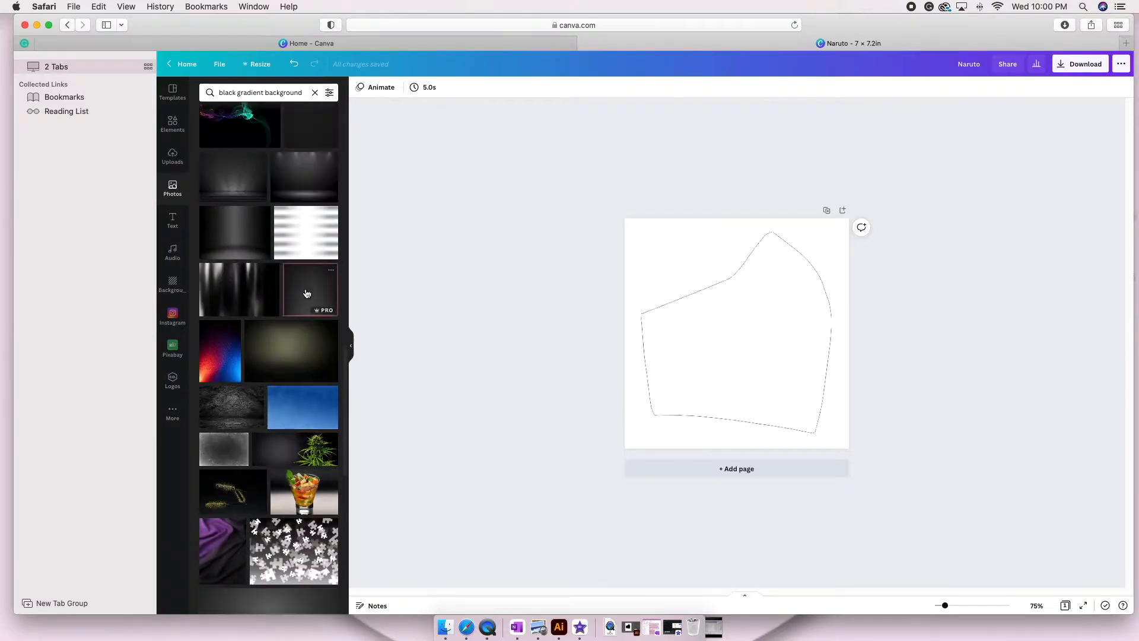
pyautogui.click(310, 289)
pyautogui.moveTo(737, 437); pyautogui.dragTo(838, 333)
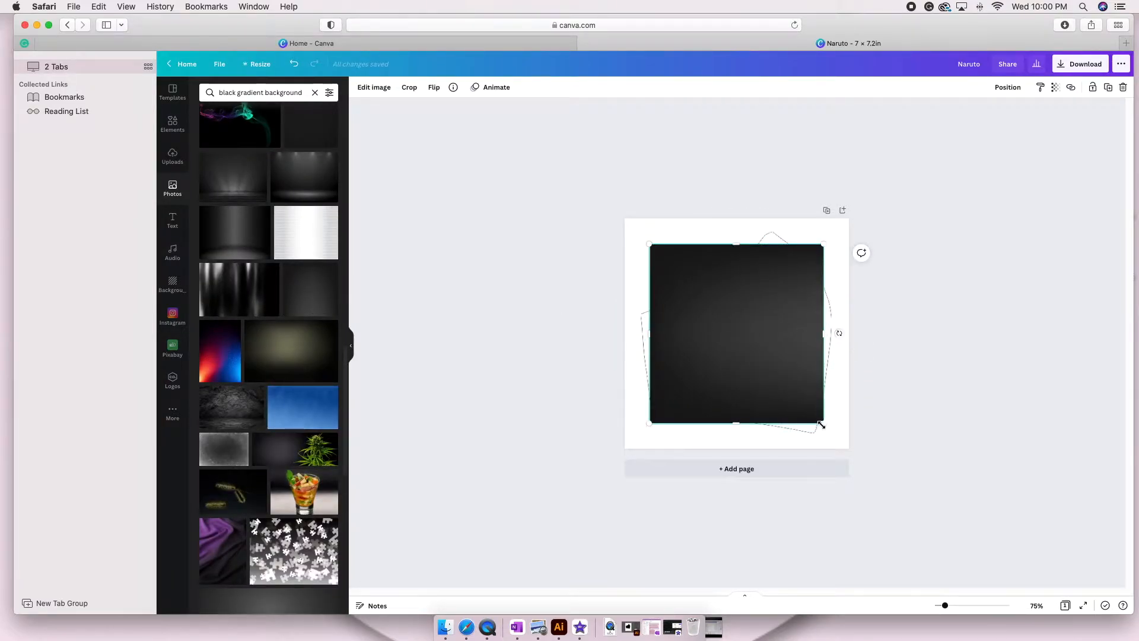
pyautogui.moveTo(823, 423); pyautogui.dragTo(846, 446)
pyautogui.moveTo(649, 244); pyautogui.dragTo(624, 217)
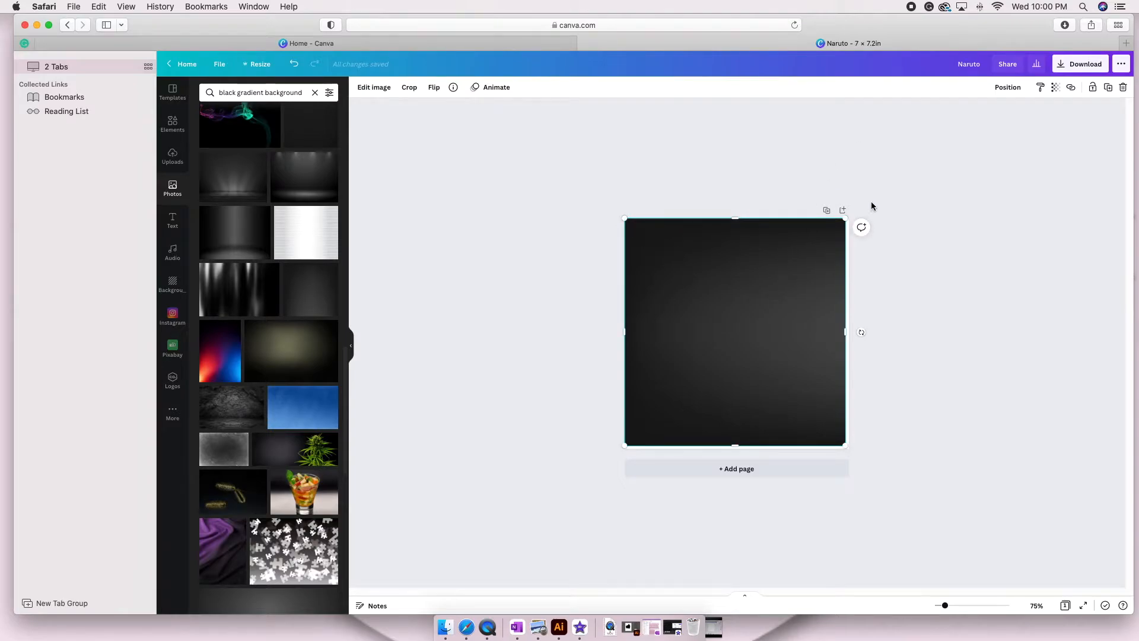
# Duplicate the gradient page and send the gradient photo on page 1 behind the mask template.
pyautogui.click(826, 210)
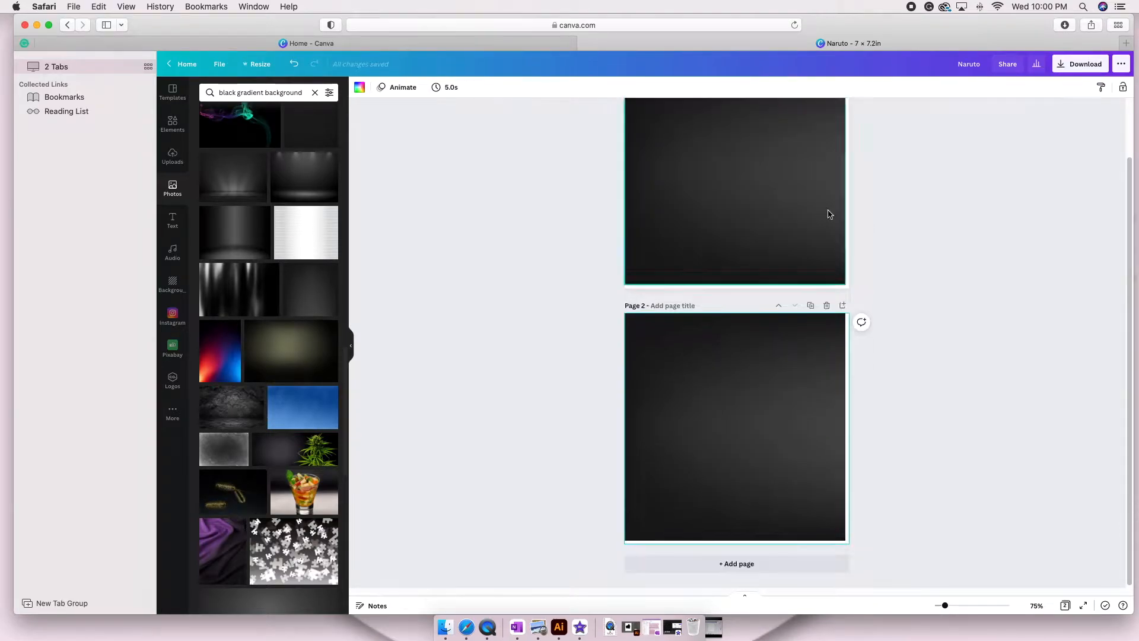
pyautogui.scroll(2, 517, 194)
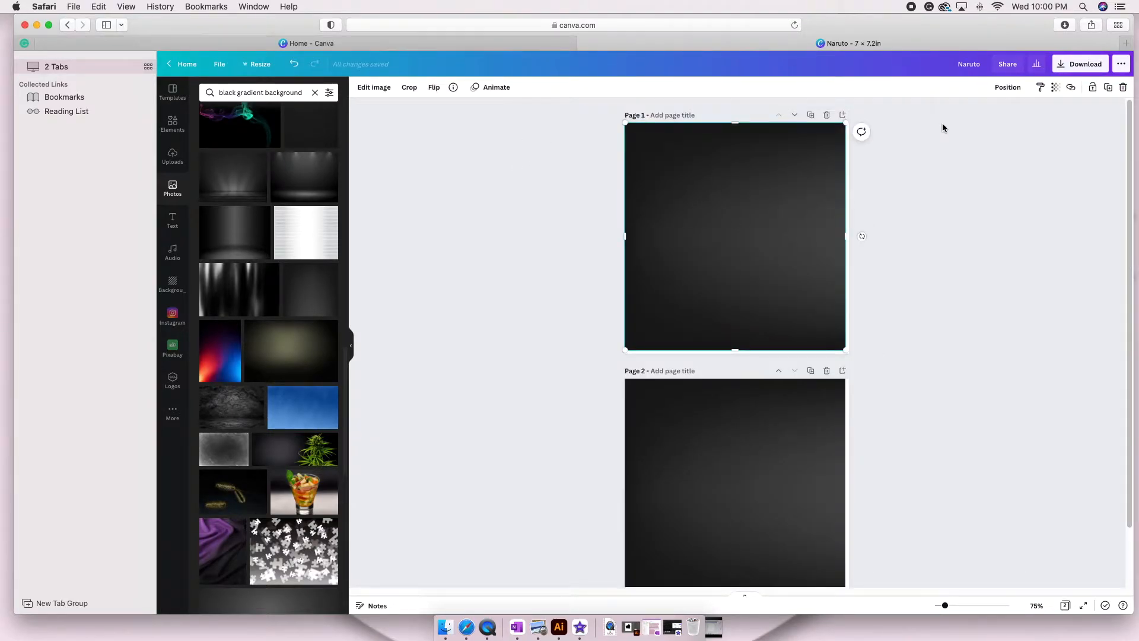
pyautogui.click(1007, 87)
pyautogui.click(981, 112)
# Trim the edges of the gradient photo on page 1 to the frame of the mask template.
pyautogui.click(724, 140)
pyautogui.moveTo(734, 124); pyautogui.dragTo(734, 133)
pyautogui.moveTo(625, 242); pyautogui.dragTo(633, 242)
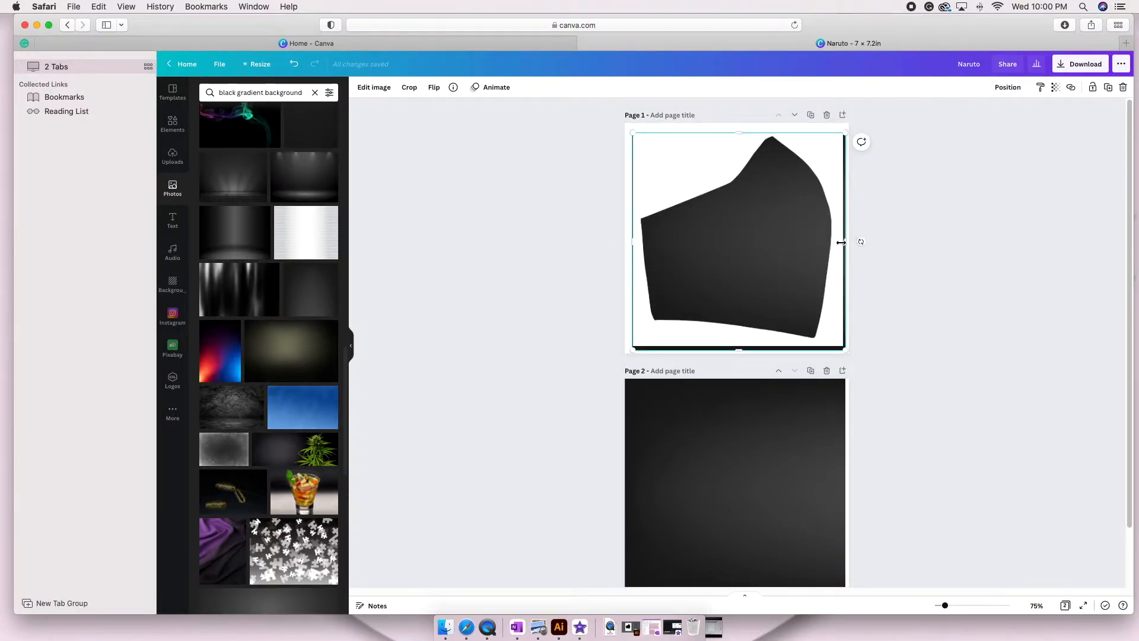
pyautogui.moveTo(842, 241); pyautogui.dragTo(840, 241)
pyautogui.moveTo(735, 350); pyautogui.dragTo(735, 346)
pyautogui.click(899, 351)
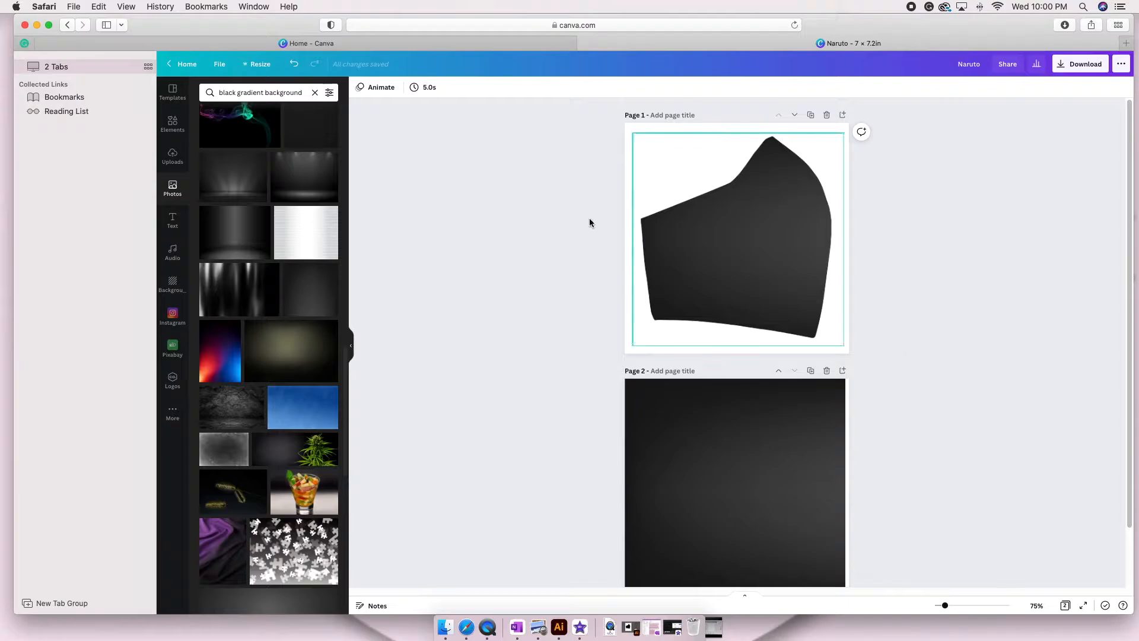
# Send the gradient photo on page 2 behind the mask template and flip the template horizontally.
pyautogui.scroll(-1, 719, 282)
pyautogui.click(742, 454)
pyautogui.click(434, 87)
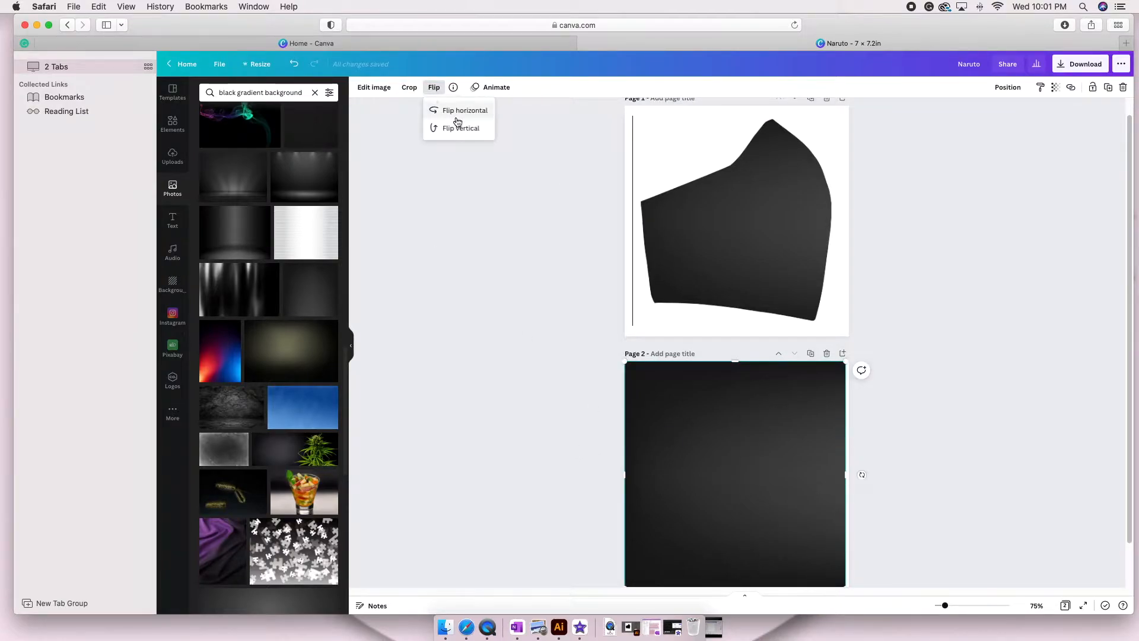
pyautogui.click(1006, 88)
pyautogui.click(978, 114)
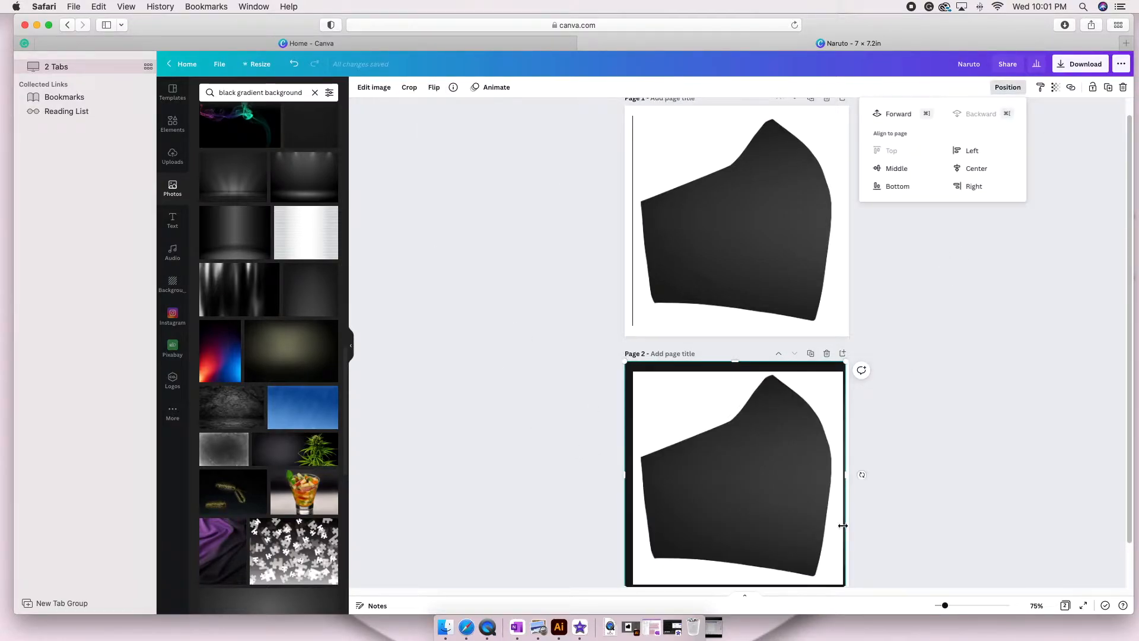
pyautogui.click(677, 402)
pyautogui.click(433, 87)
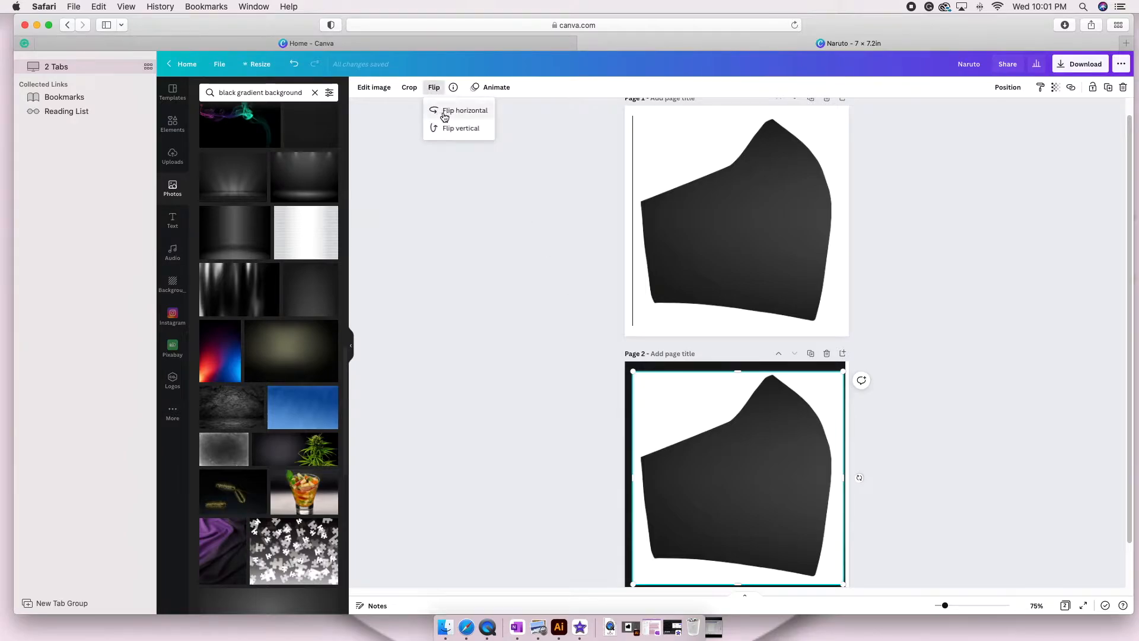
pyautogui.click(460, 110)
# Trim the edges of the gradient photo on page 2 to the frame of the flipped mask template.
pyautogui.click(634, 367)
pyautogui.moveTo(735, 362); pyautogui.dragTo(735, 371)
pyautogui.moveTo(625, 487); pyautogui.dragTo(632, 487)
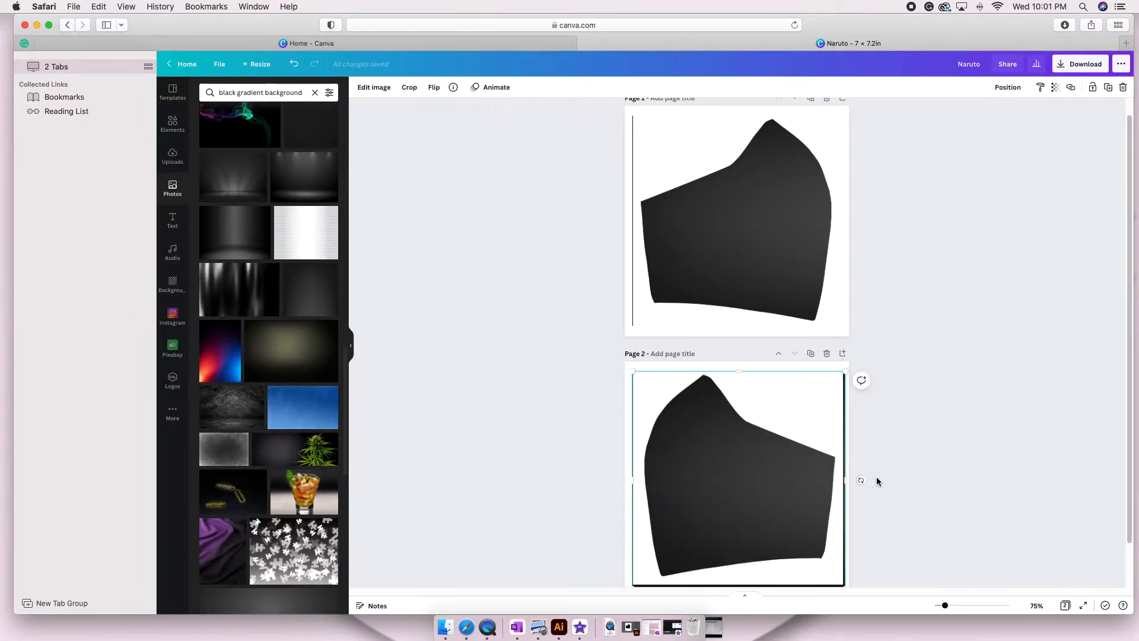
pyautogui.moveTo(845, 479); pyautogui.dragTo(842, 479)
pyautogui.moveTo(738, 586); pyautogui.dragTo(740, 590)
pyautogui.click(510, 309)
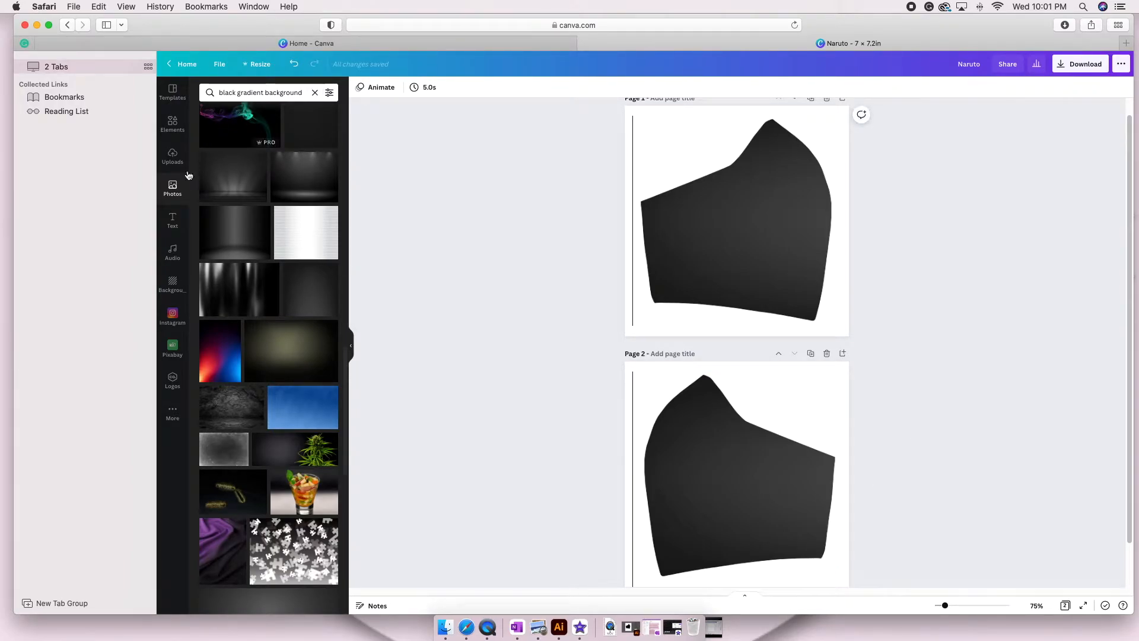
# Add the uploaded photo of the brown dog on grass to page 1 and remove its background.
pyautogui.click(172, 155)
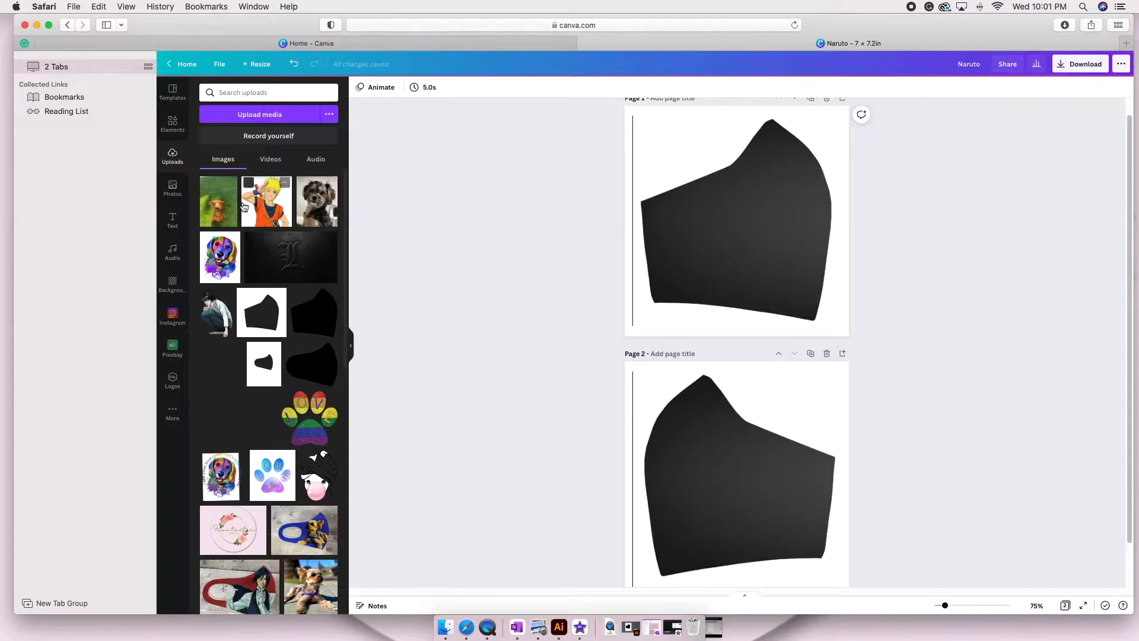
pyautogui.click(217, 208)
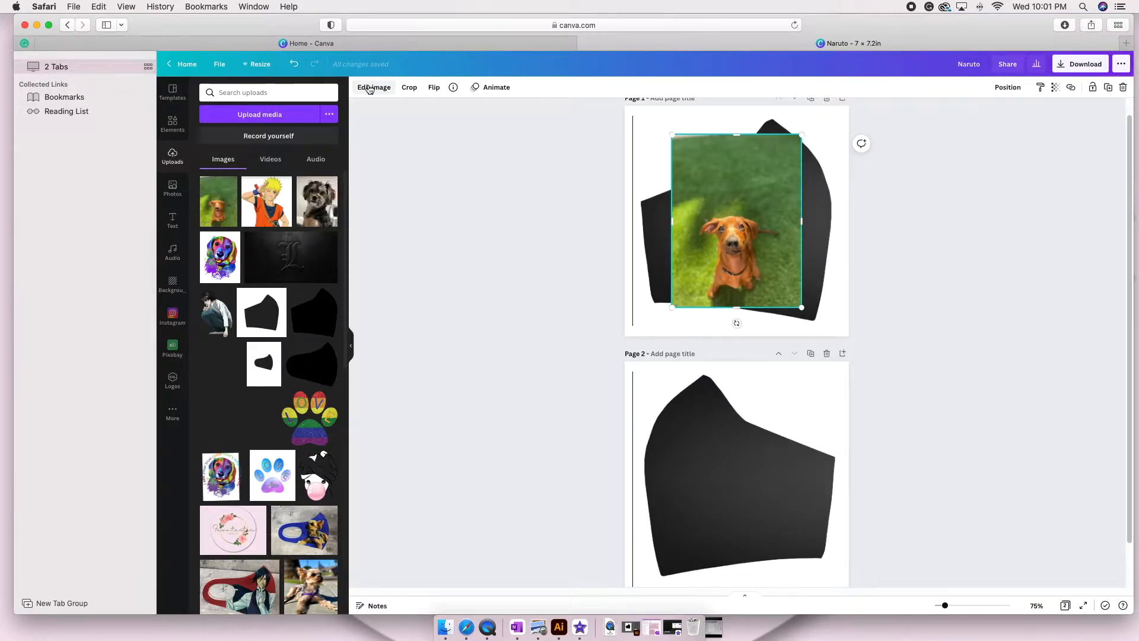
pyautogui.click(369, 89)
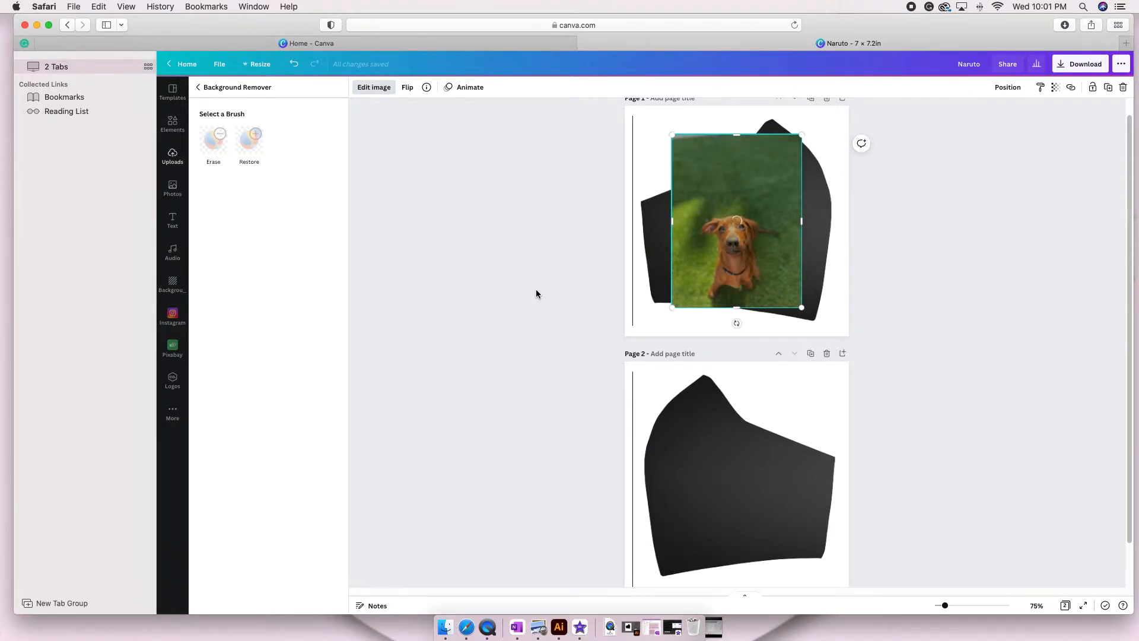
pyautogui.click(781, 401)
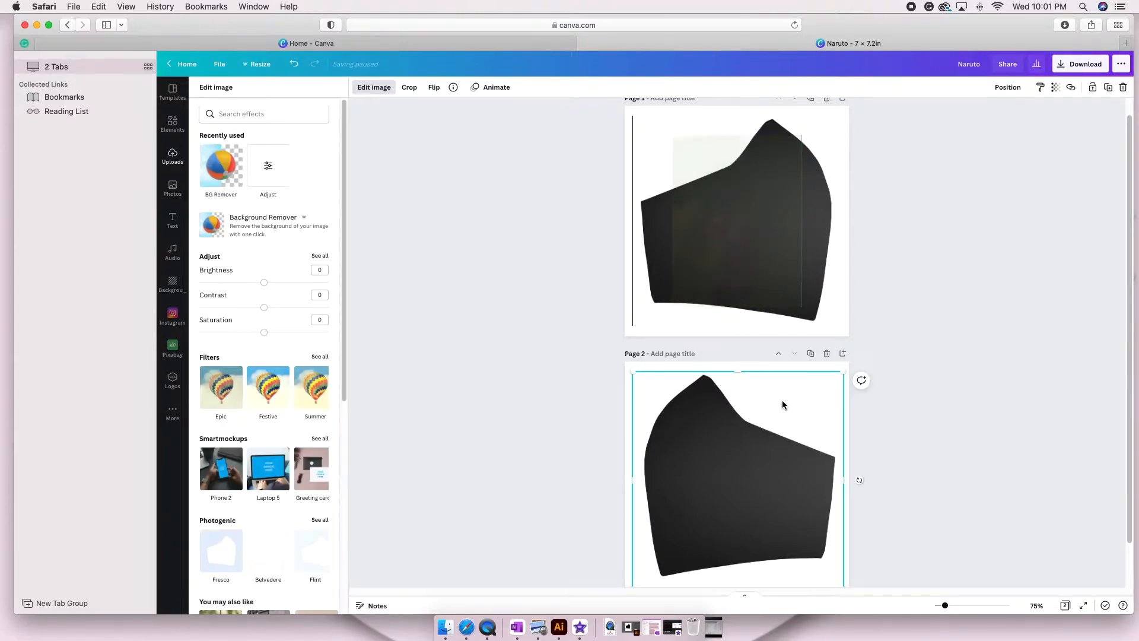
# Move the mask template on page 2 behind the gradient photo and select the gradient.
pyautogui.click(1006, 87)
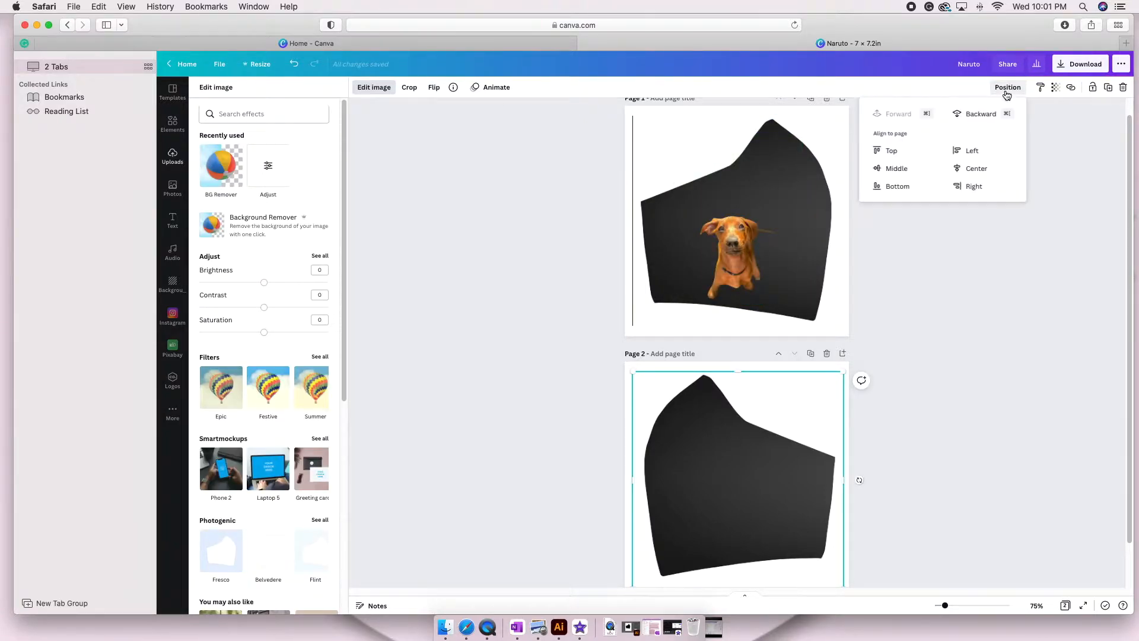
pyautogui.click(984, 114)
pyautogui.click(768, 455)
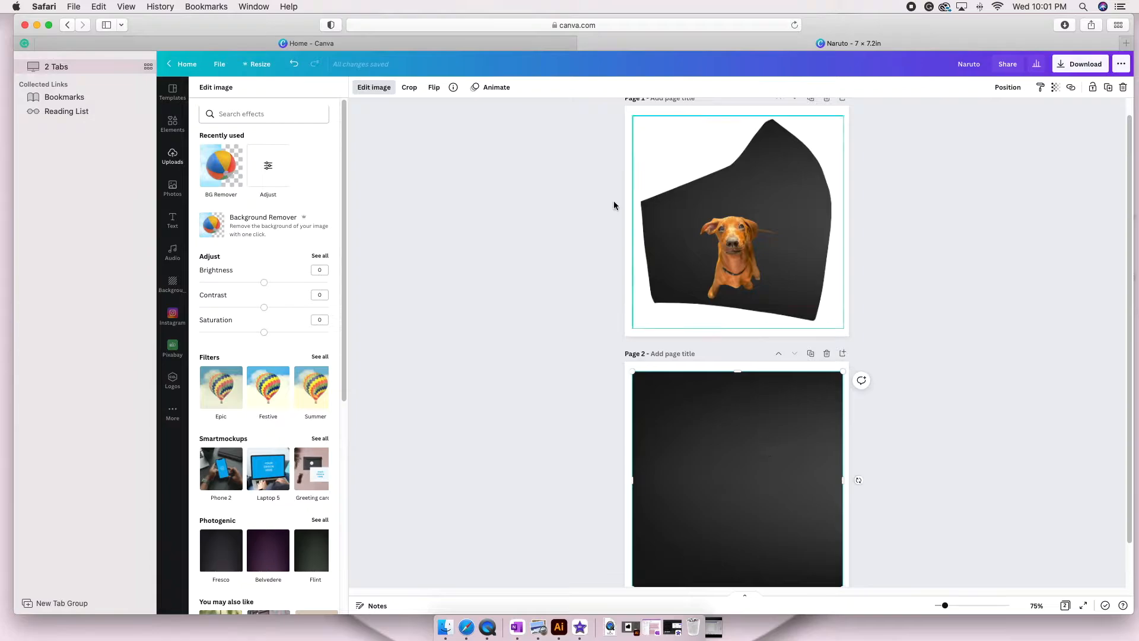
pyautogui.click(435, 87)
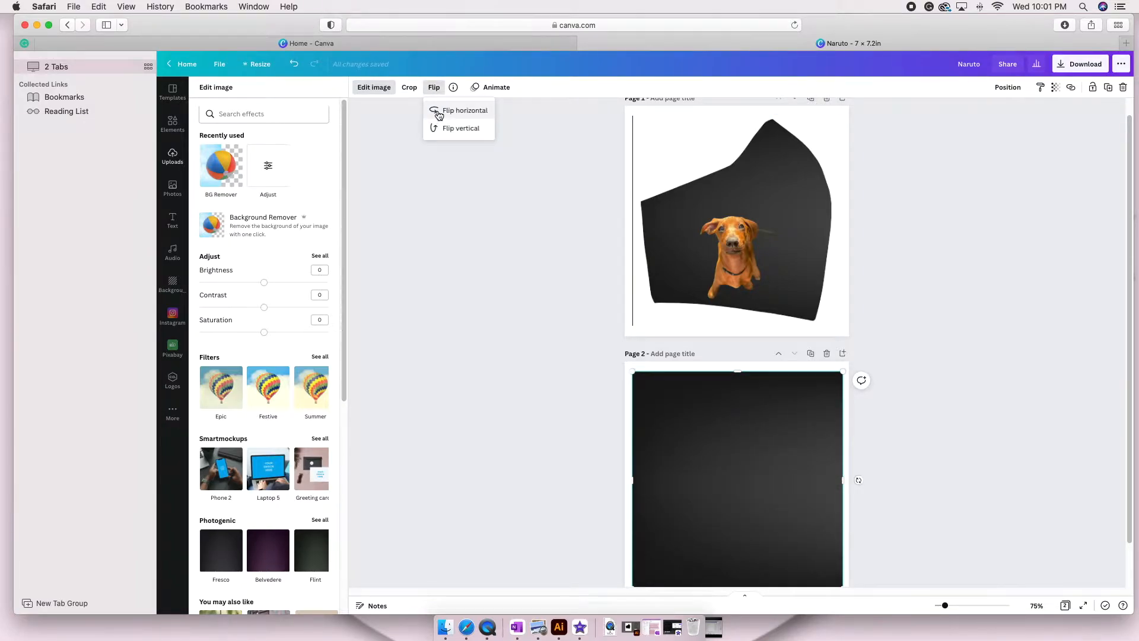
pyautogui.click(438, 114)
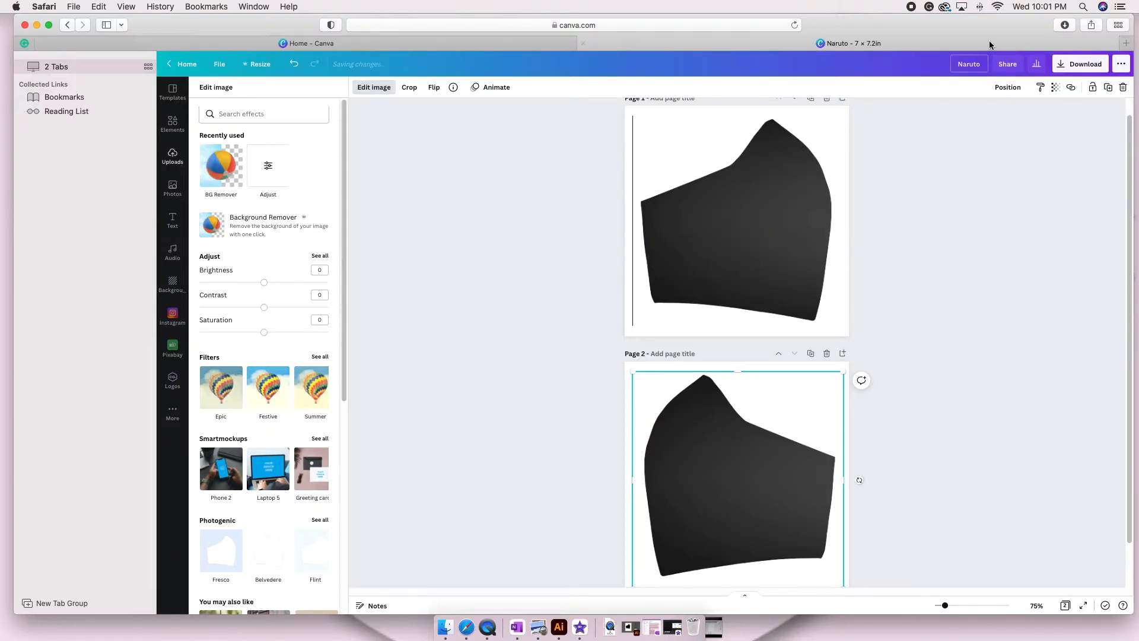
pyautogui.click(1007, 87)
pyautogui.click(980, 114)
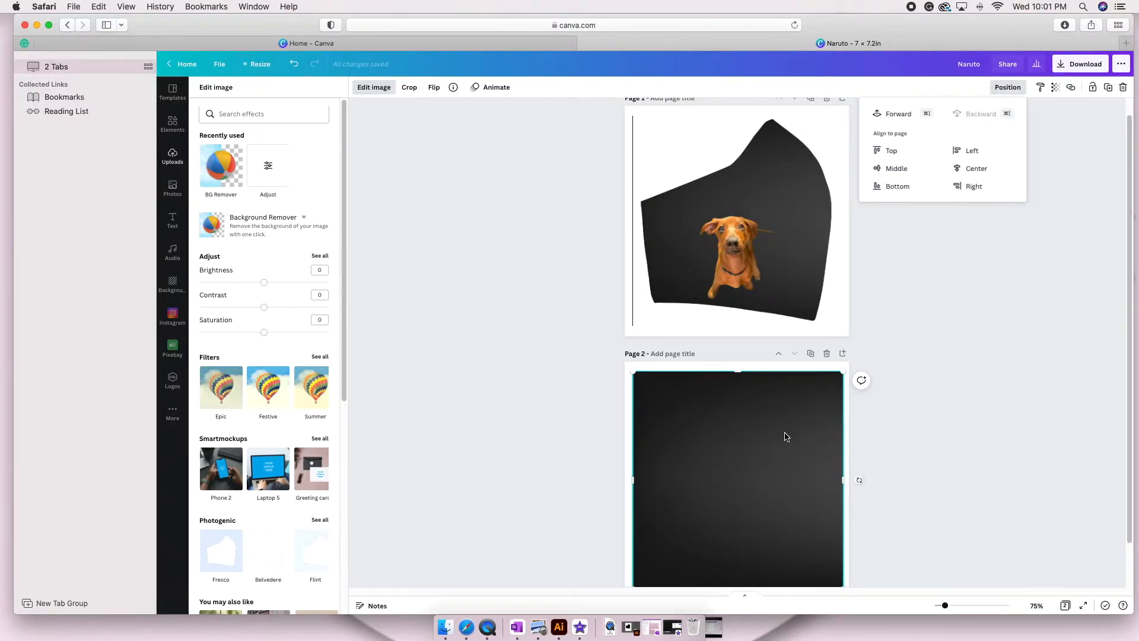
pyautogui.click(769, 452)
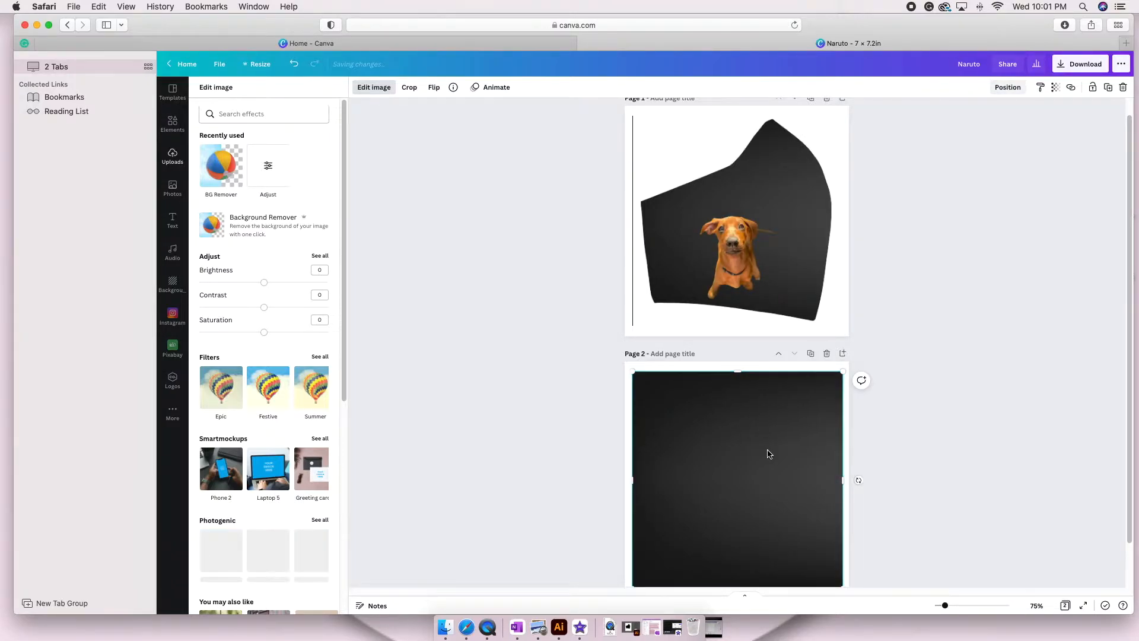
# Flip the gradient photo on page 2 to mirror the shading of page 1 and send it back behind the template.
pyautogui.click(434, 89)
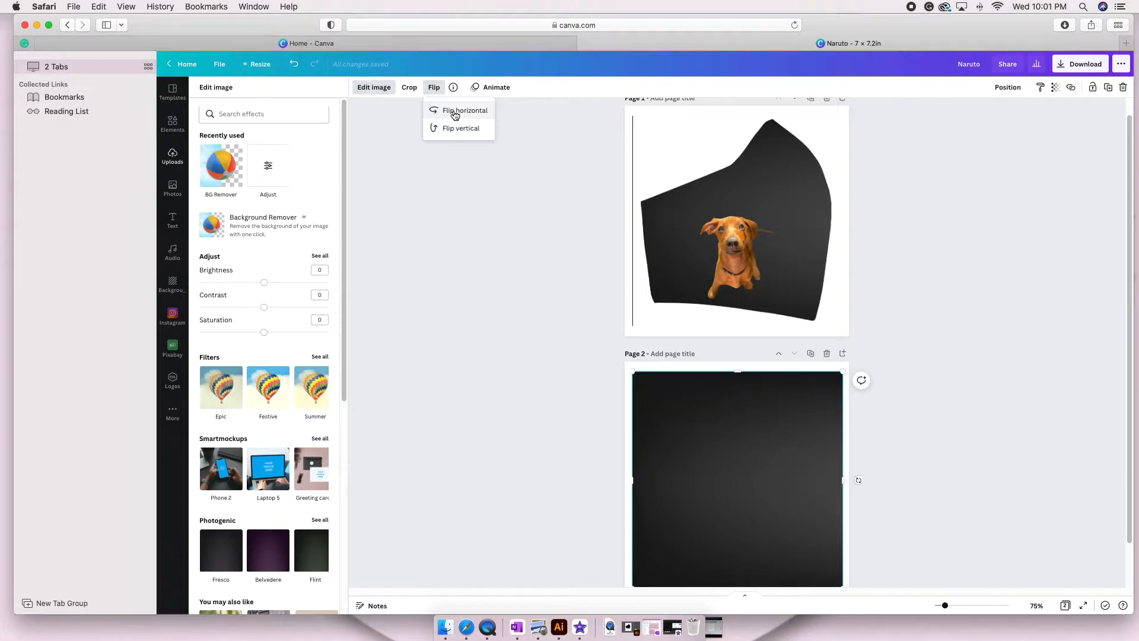
pyautogui.click(460, 471)
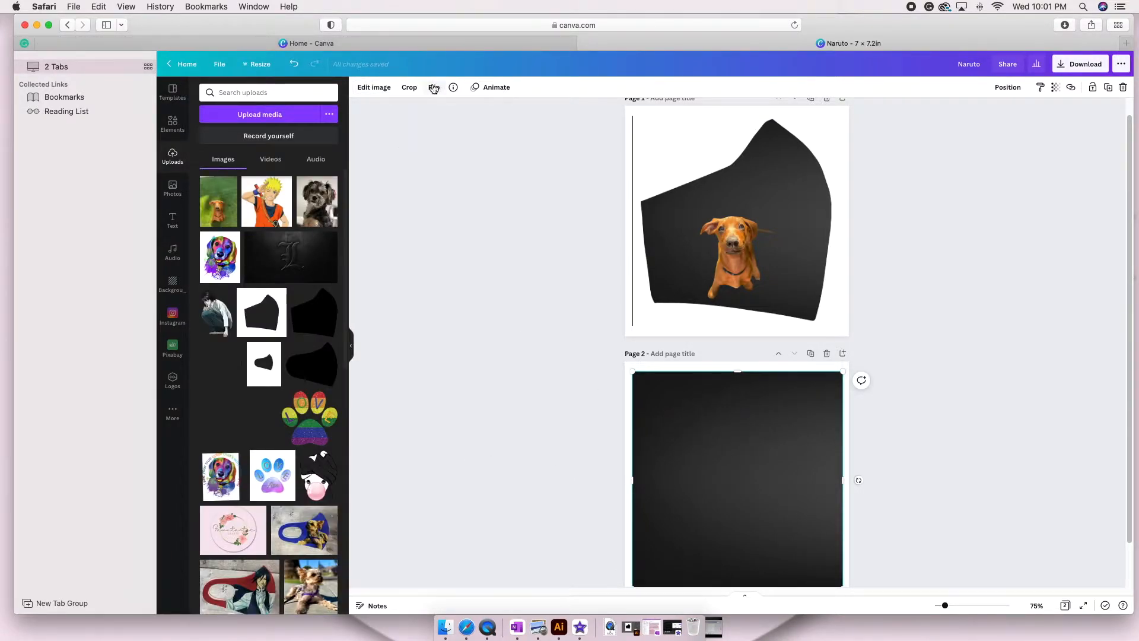
pyautogui.click(434, 88)
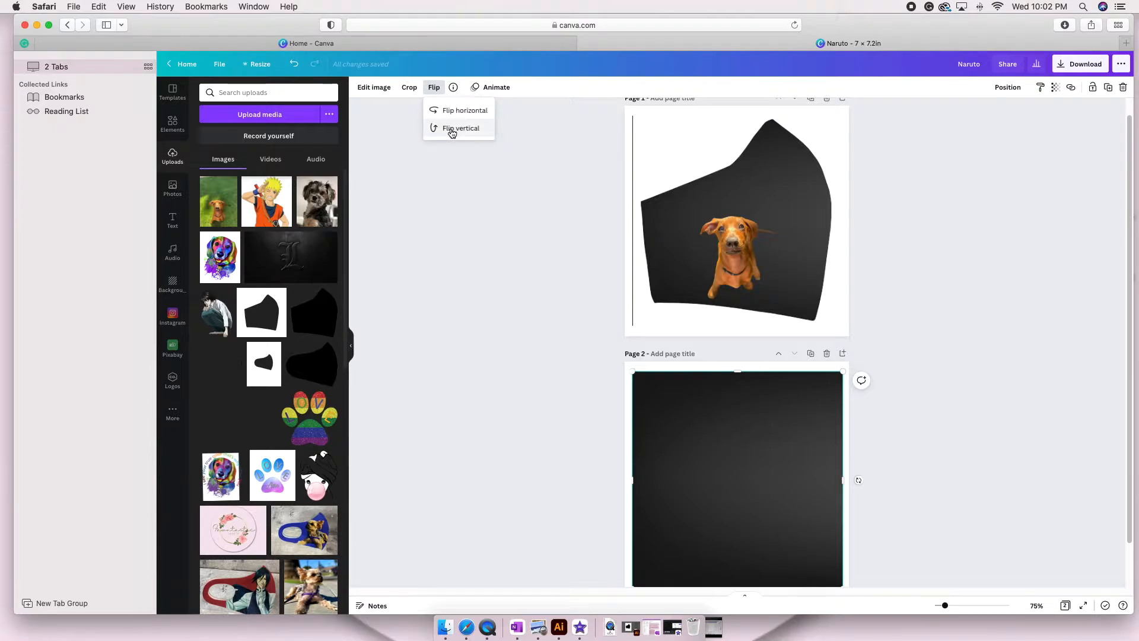
pyautogui.click(452, 129)
pyautogui.click(454, 299)
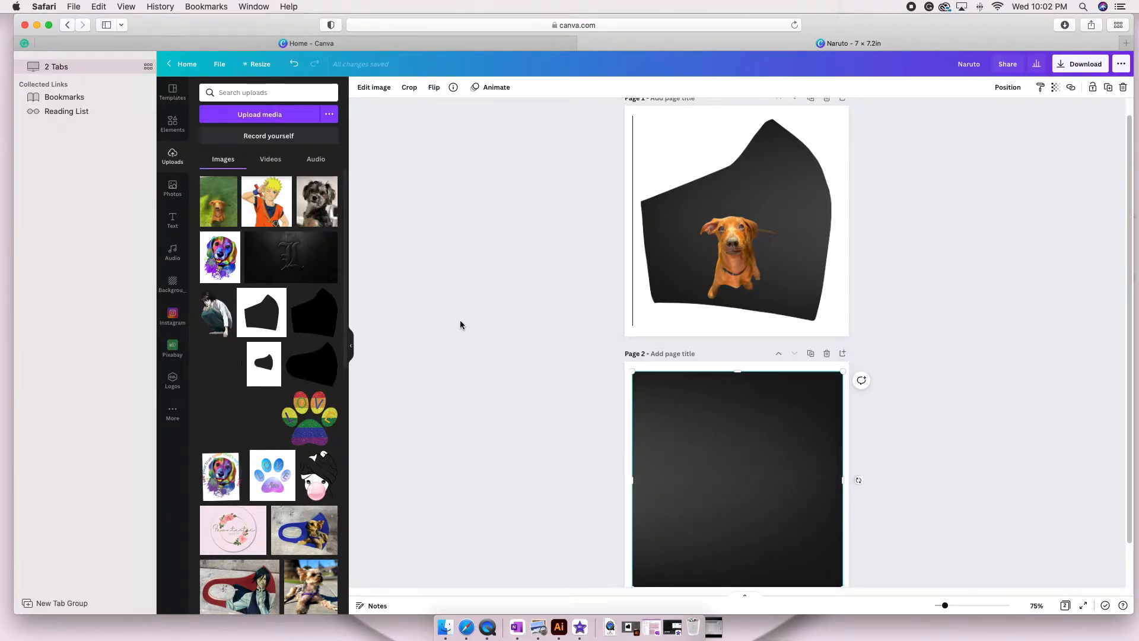
pyautogui.click(1003, 88)
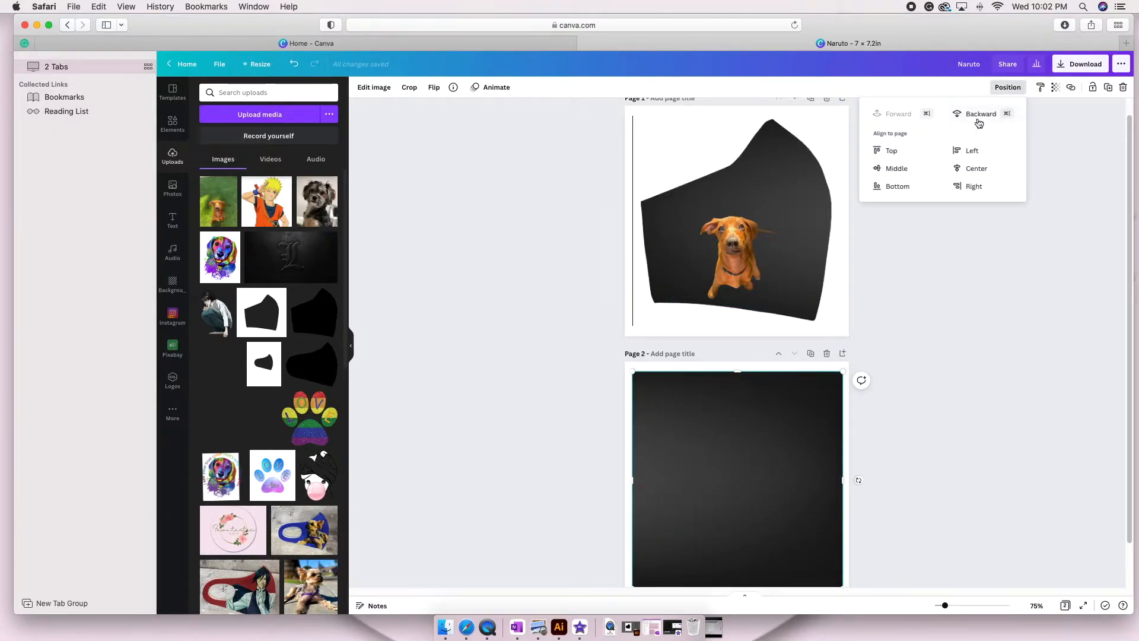
pyautogui.click(976, 115)
pyautogui.click(938, 353)
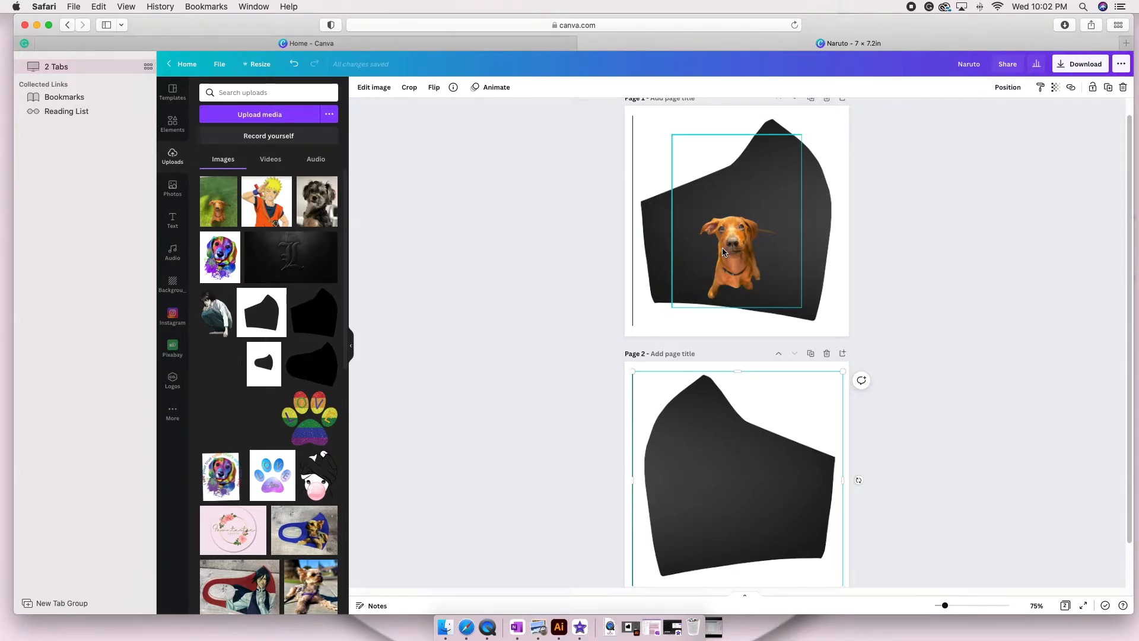
# Crop the empty margins around the dog cutout on page 1 and enlarge it to about 3.8 × 4.2 in.
pyautogui.click(762, 213)
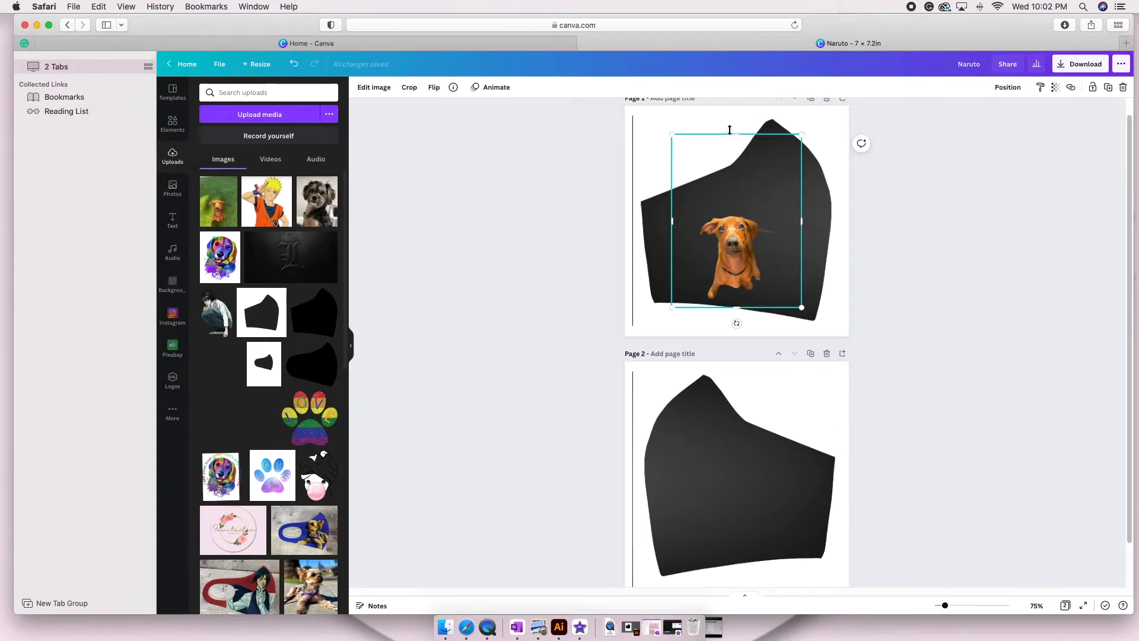
pyautogui.moveTo(736, 135); pyautogui.dragTo(736, 207)
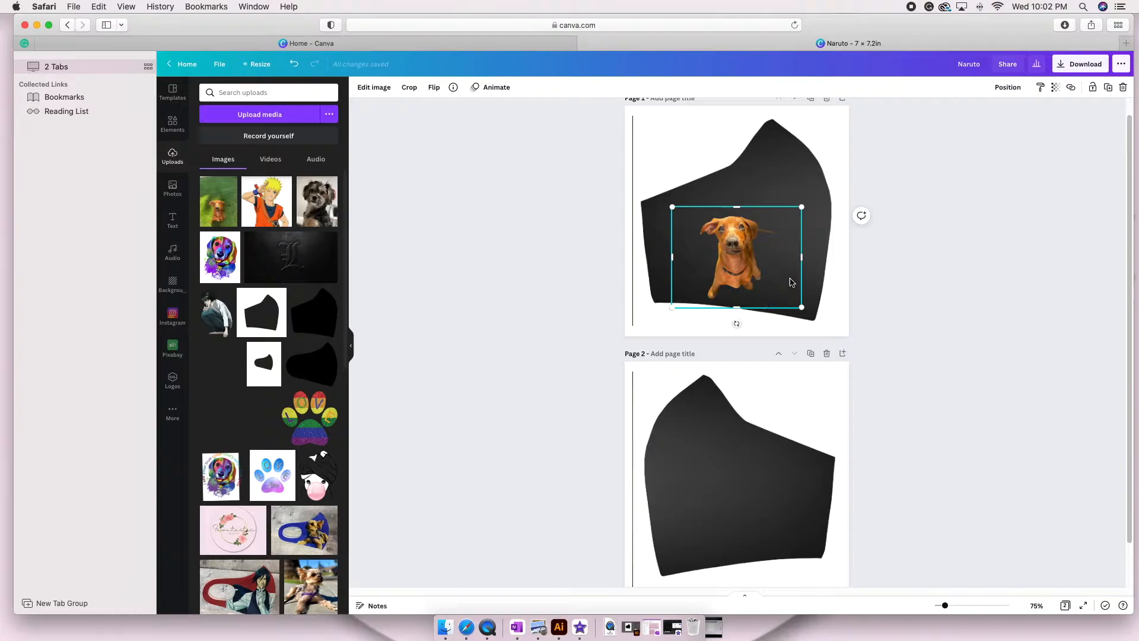
pyautogui.moveTo(800, 258); pyautogui.dragTo(783, 259)
pyautogui.moveTo(674, 256); pyautogui.dragTo(691, 256)
pyautogui.moveTo(783, 207); pyautogui.dragTo(806, 171)
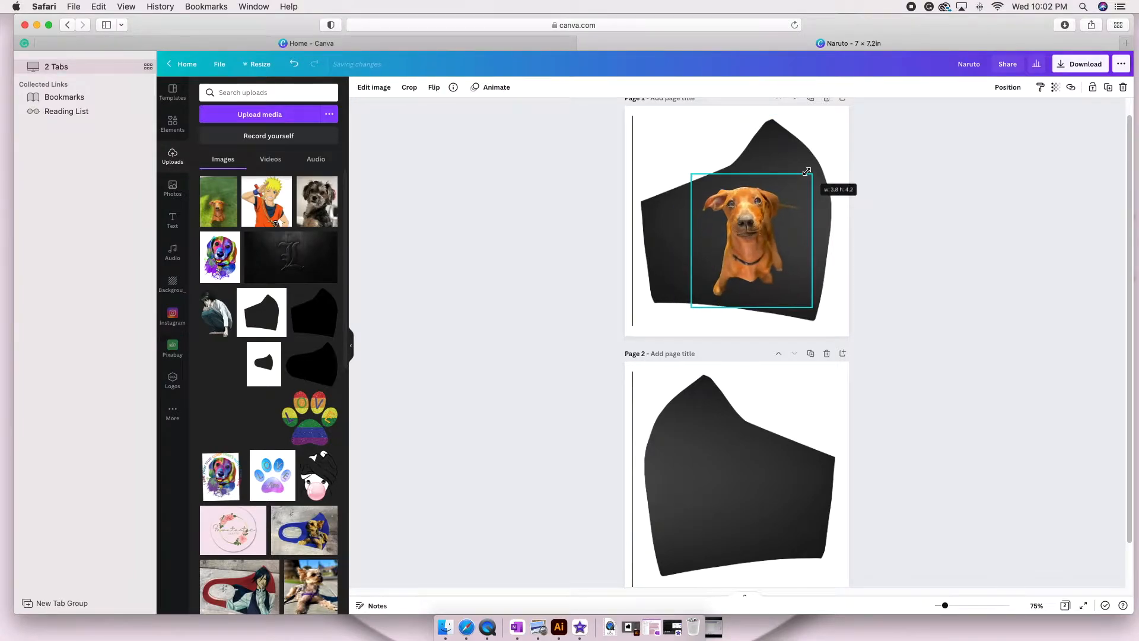
# Flip the dog cutout on page 1 horizontally and fit it, slightly resized, onto the right part of the mask.
pyautogui.moveTo(746, 237); pyautogui.dragTo(772, 234)
pyautogui.click(434, 87)
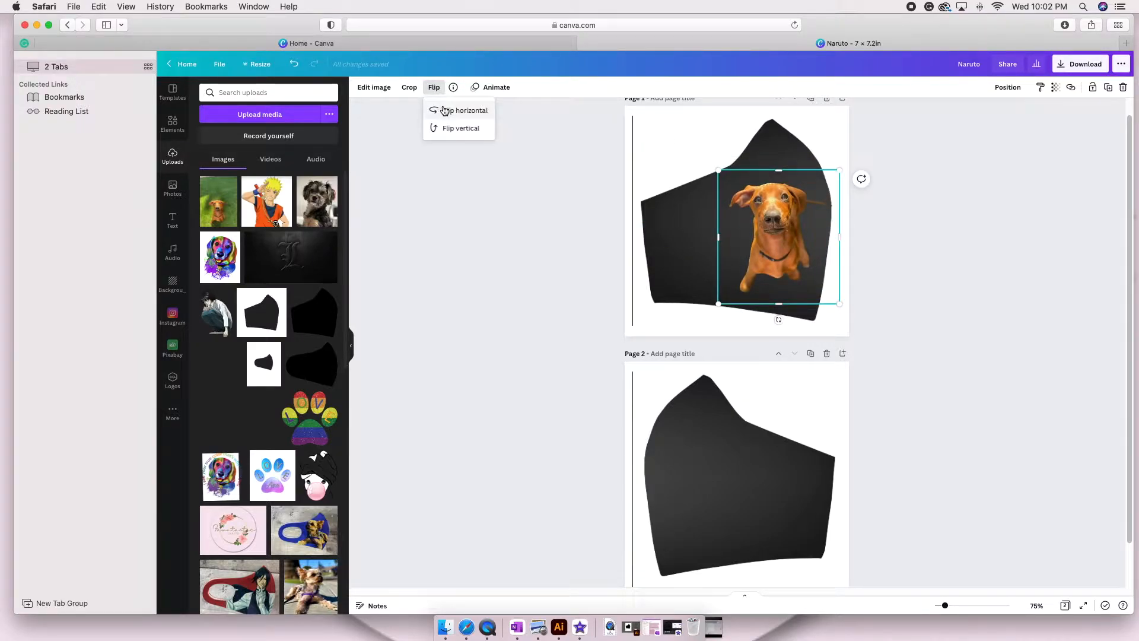
pyautogui.click(444, 110)
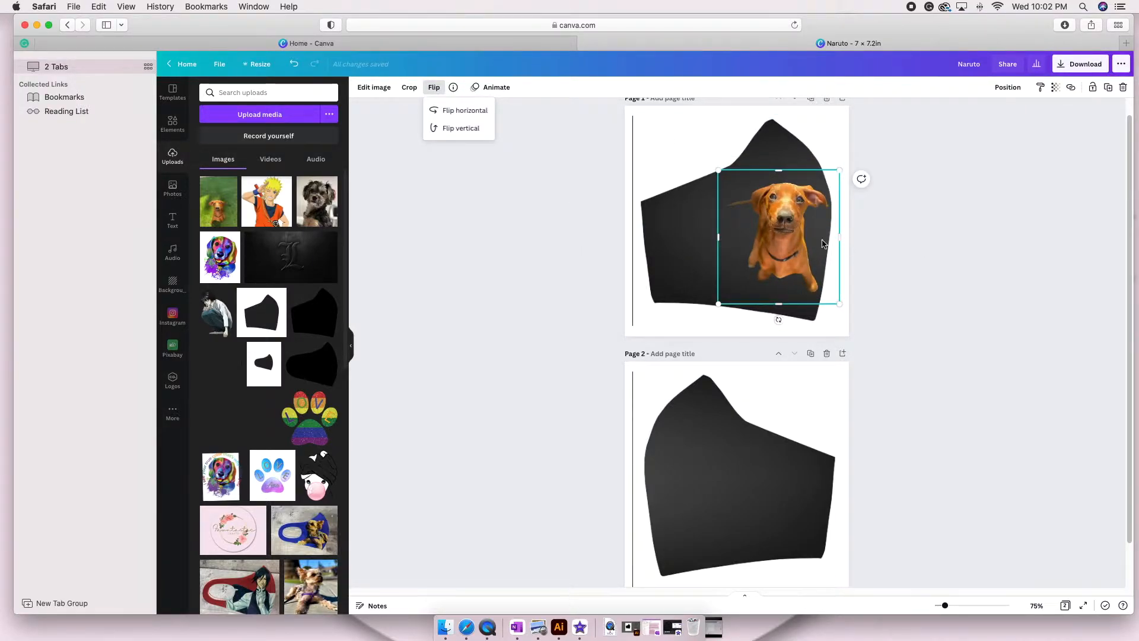
pyautogui.click(782, 241)
pyautogui.moveTo(720, 239); pyautogui.dragTo(772, 238)
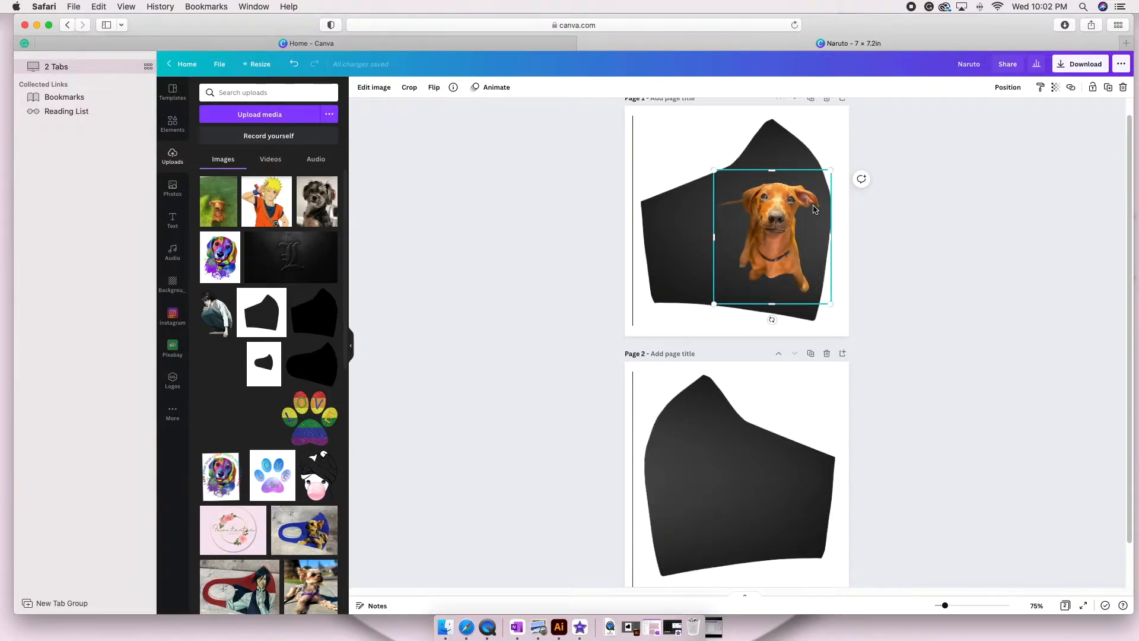
pyautogui.moveTo(828, 170); pyautogui.dragTo(830, 169)
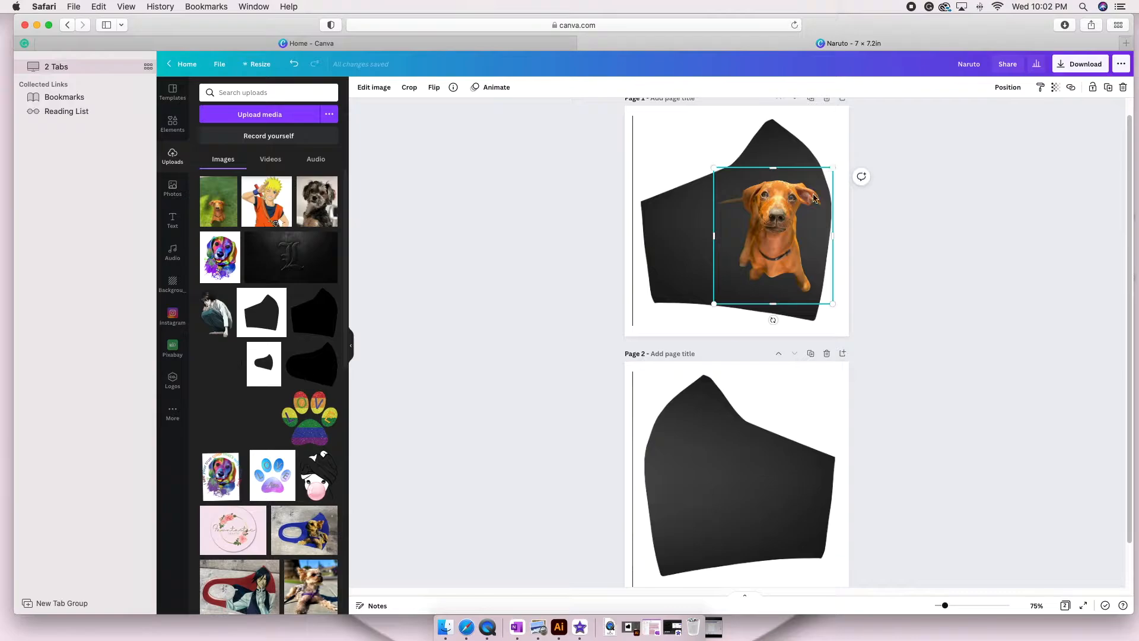
pyautogui.click(984, 240)
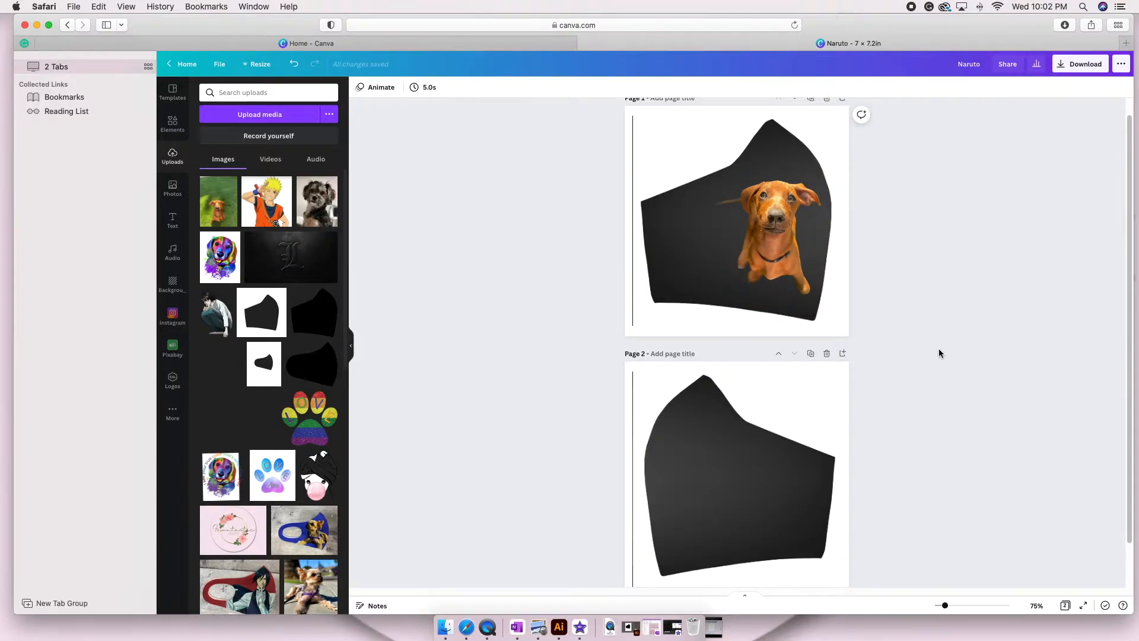
# Copy the dog cutout onto the left part of the mask on page 2 and flip the copy horizontally.
pyautogui.scroll(-2, 941, 281)
pyautogui.click(815, 217)
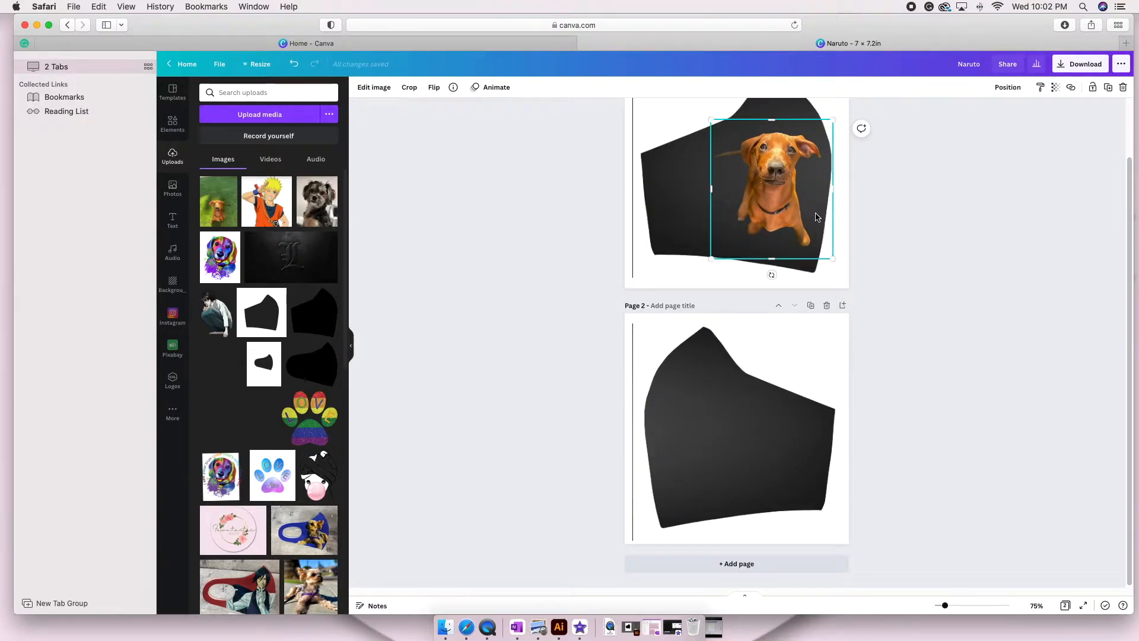
pyautogui.press('super+v')
pyautogui.moveTo(768, 185); pyautogui.dragTo(700, 458)
pyautogui.click(431, 90)
pyautogui.click(453, 110)
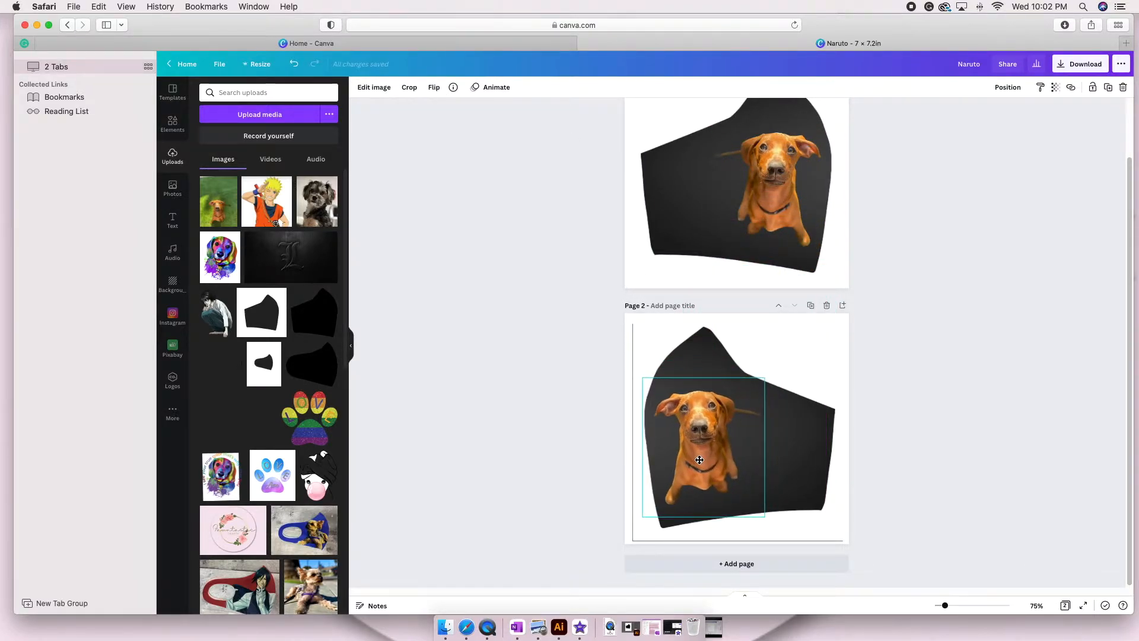
# Group all the elements on page 1 together, and do the same for the elements on page 2.
pyautogui.click(862, 503)
pyautogui.moveTo(589, 173); pyautogui.dragTo(895, 176)
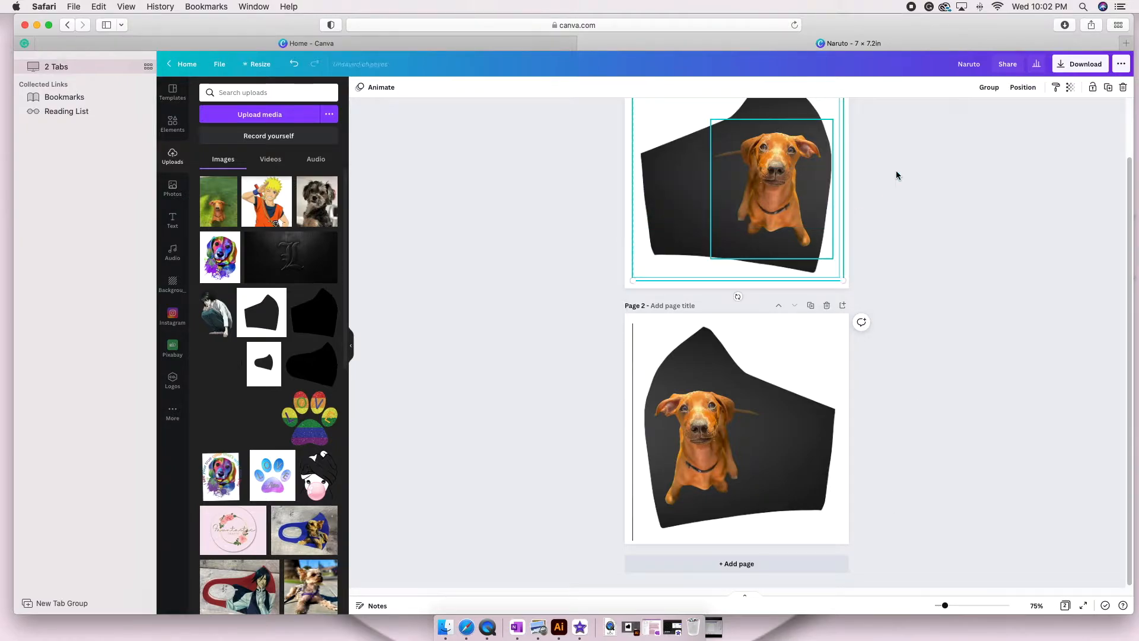
pyautogui.click(989, 88)
pyautogui.moveTo(590, 453); pyautogui.dragTo(797, 495)
pyautogui.click(989, 88)
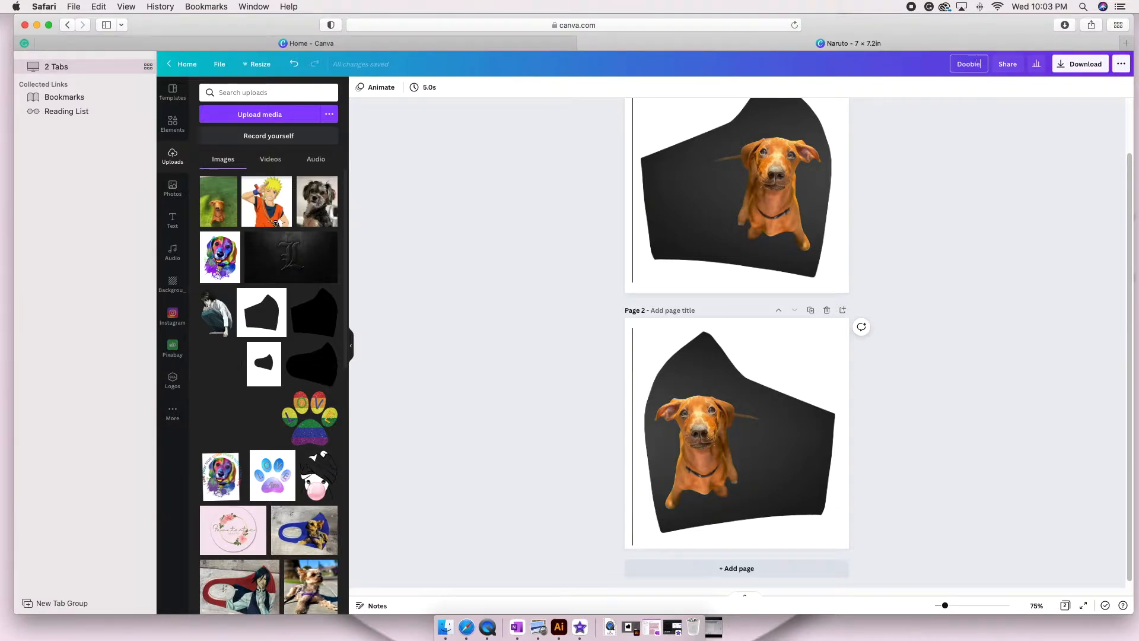
# Rename the design as Doobie and download it as PNG.
pyautogui.click(1080, 64)
pyautogui.click(1042, 268)
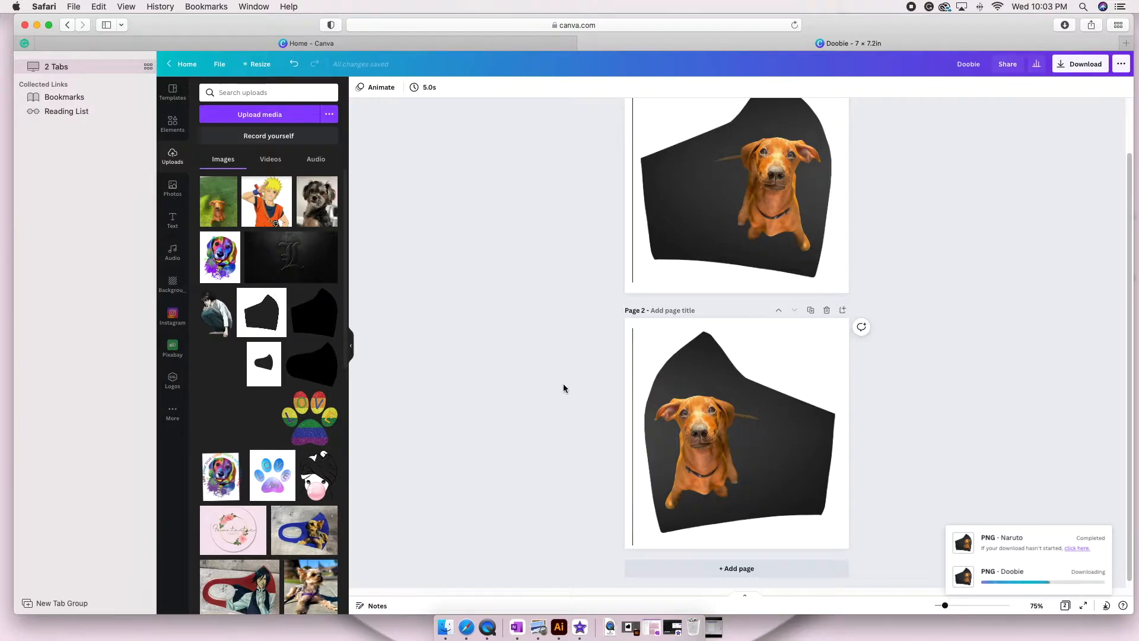
# Delete page 2, ungroup the remaining page's elements and remove the dog cutout.
pyautogui.click(827, 311)
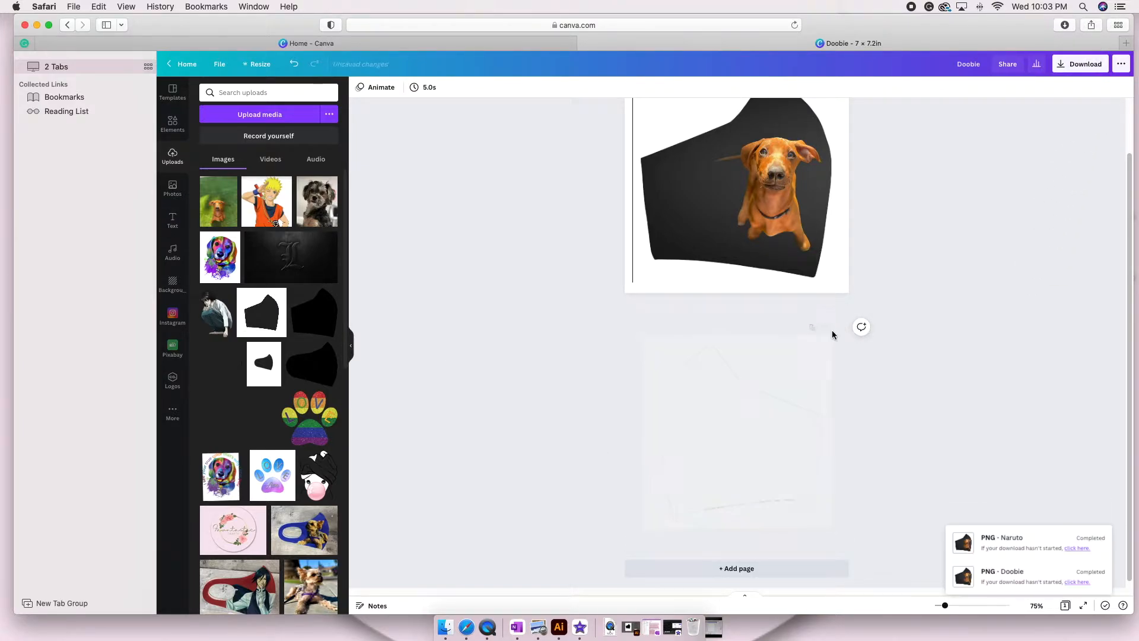
pyautogui.moveTo(508, 233); pyautogui.dragTo(952, 468)
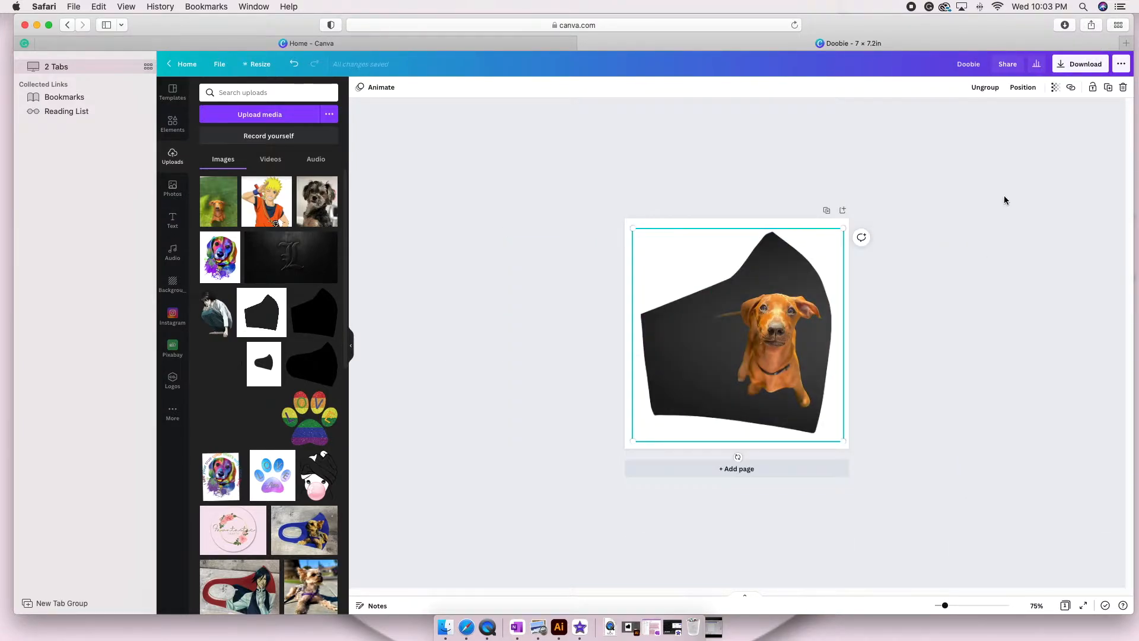
pyautogui.click(984, 89)
pyautogui.click(771, 350)
pyautogui.press('Delete')
# Send the mask template backward and delete the black gradient photo so only the template is left.
pyautogui.click(737, 287)
pyautogui.click(1006, 89)
pyautogui.click(986, 113)
pyautogui.click(728, 312)
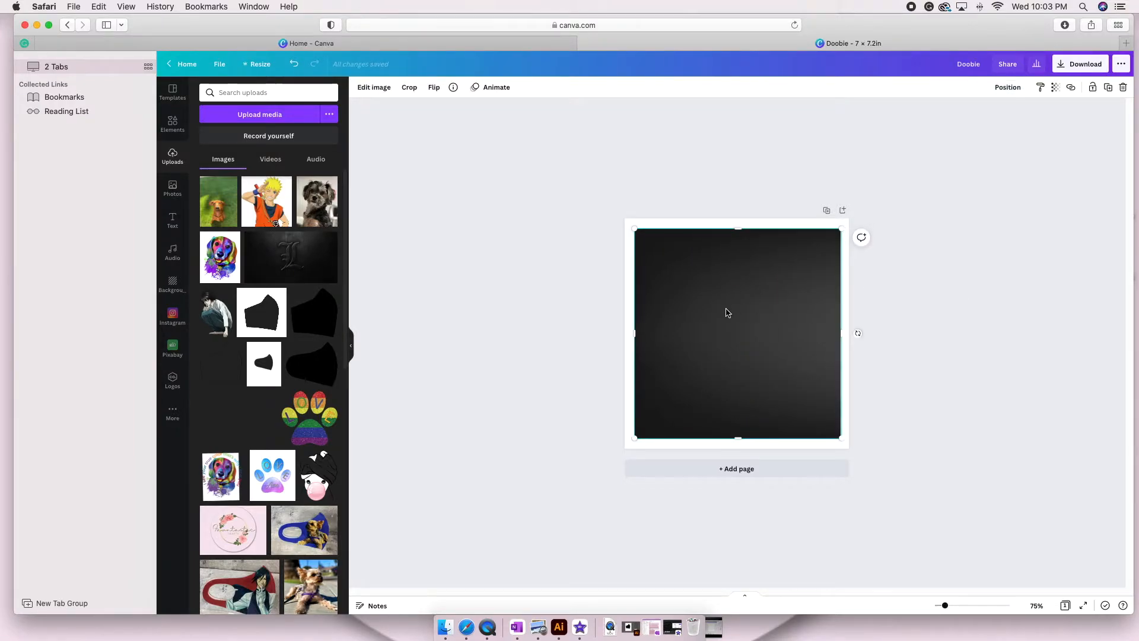
pyautogui.press('Delete')
# Search the photo library for "light pink roses" and browse the results for a suitable background.
pyautogui.click(173, 179)
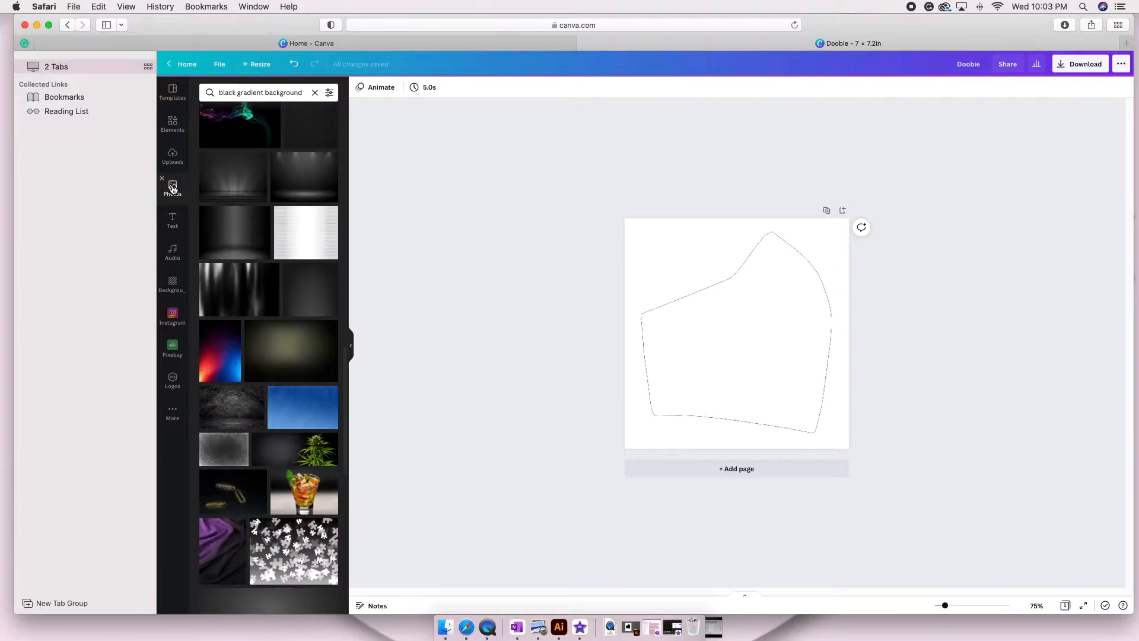
pyautogui.click(246, 94)
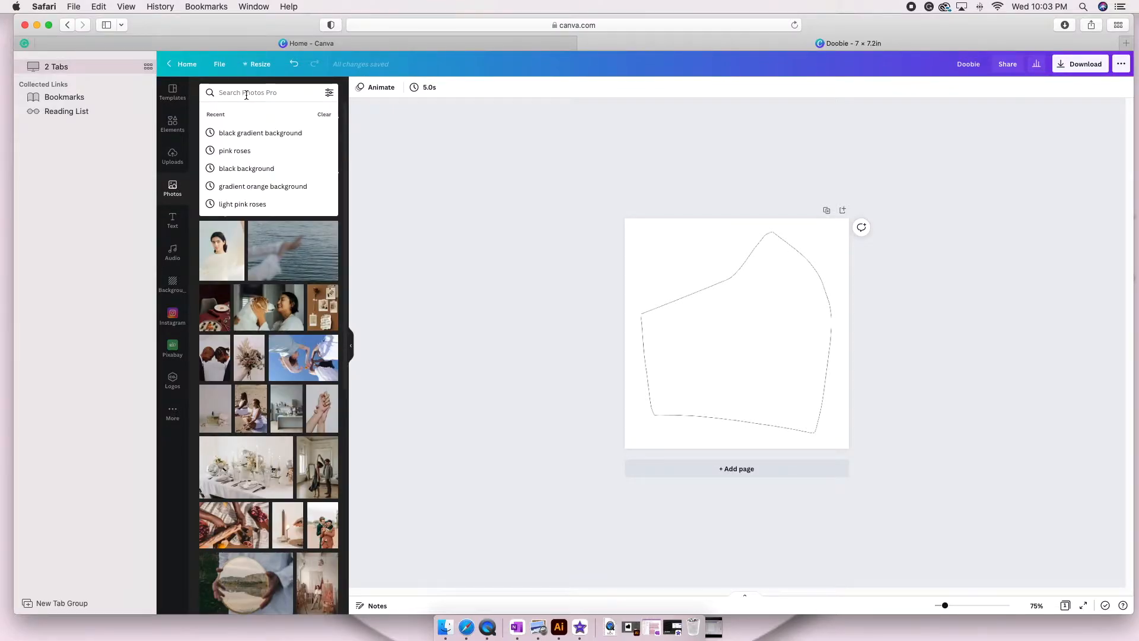
pyautogui.write('light p')
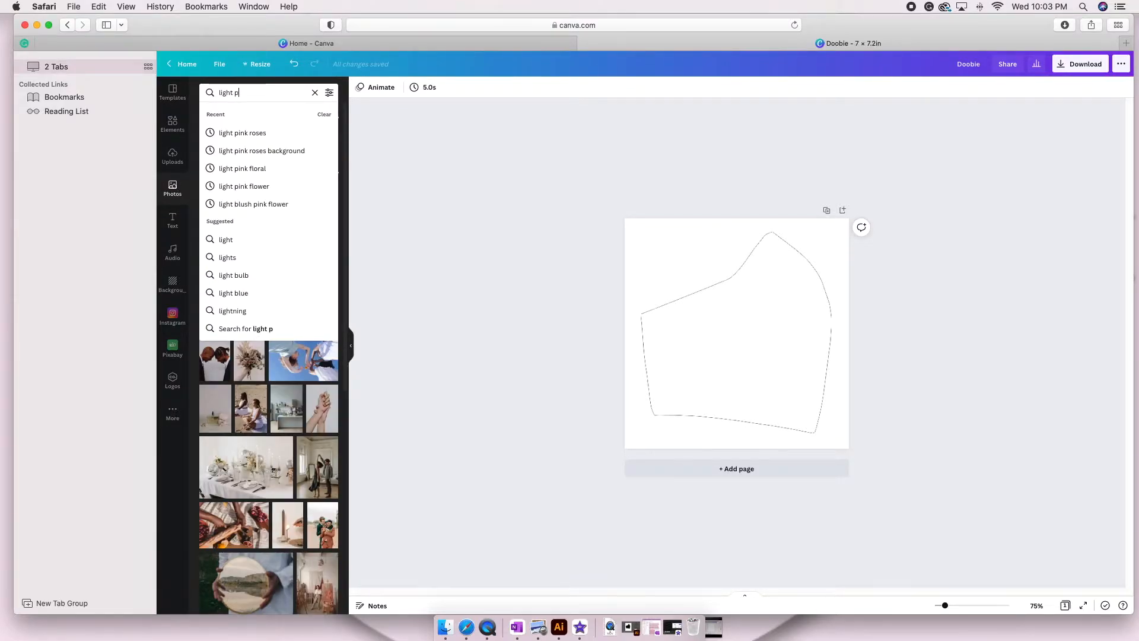
pyautogui.write('ink roses')
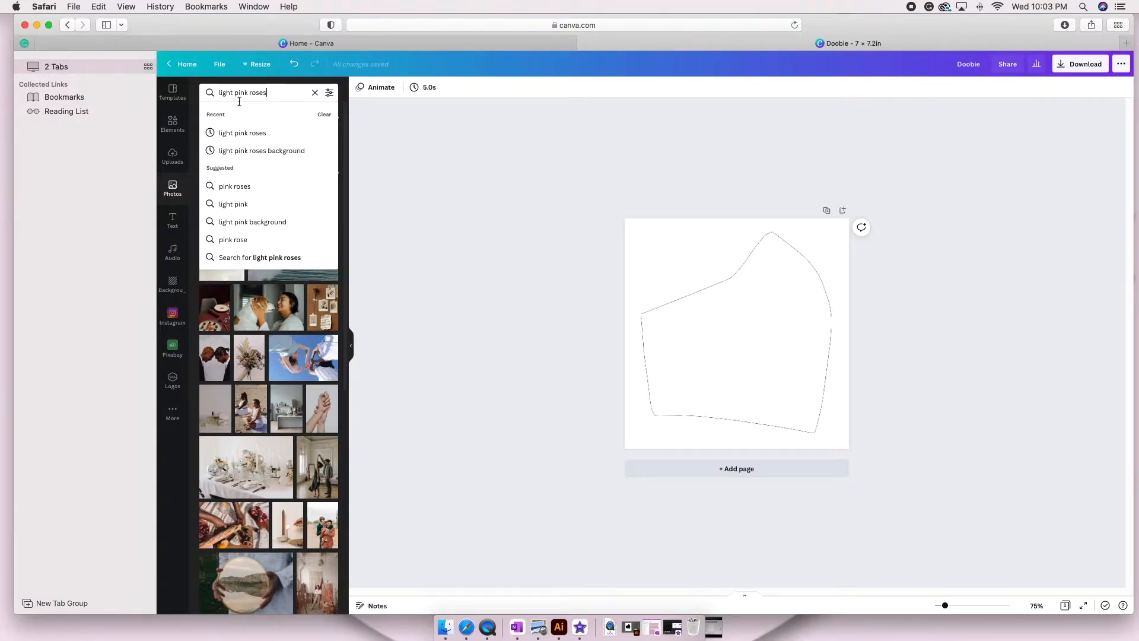
pyautogui.click(243, 134)
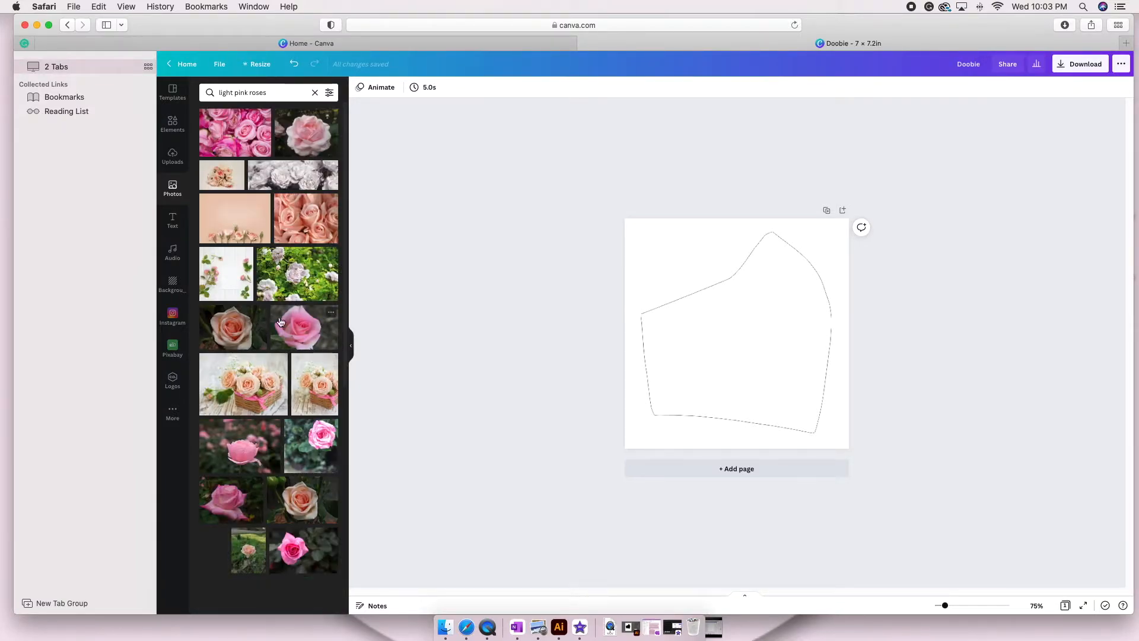
pyautogui.scroll(-15, 296, 338)
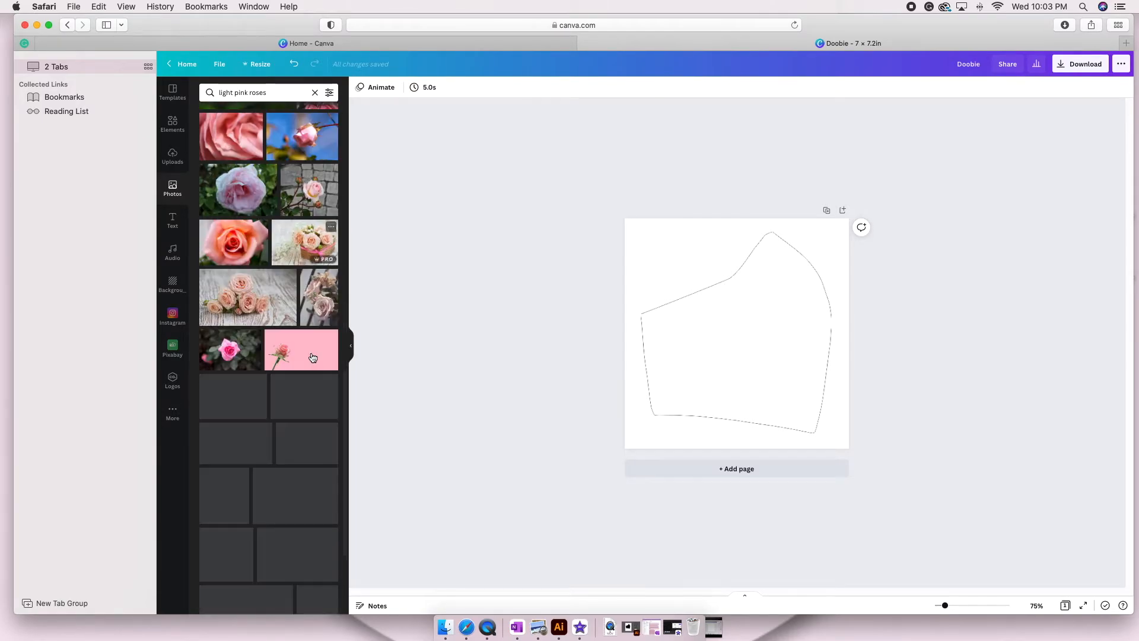
pyautogui.scroll(15, 313, 358)
# Refine the photo search to "light pink rose background" and add the pale pink petals photo to the page.
pyautogui.click(261, 92)
pyautogui.write('ba')
pyautogui.press('BackSpace')
pyautogui.press('BackSpace')
pyautogui.press('BackSpace')
pyautogui.write('background')
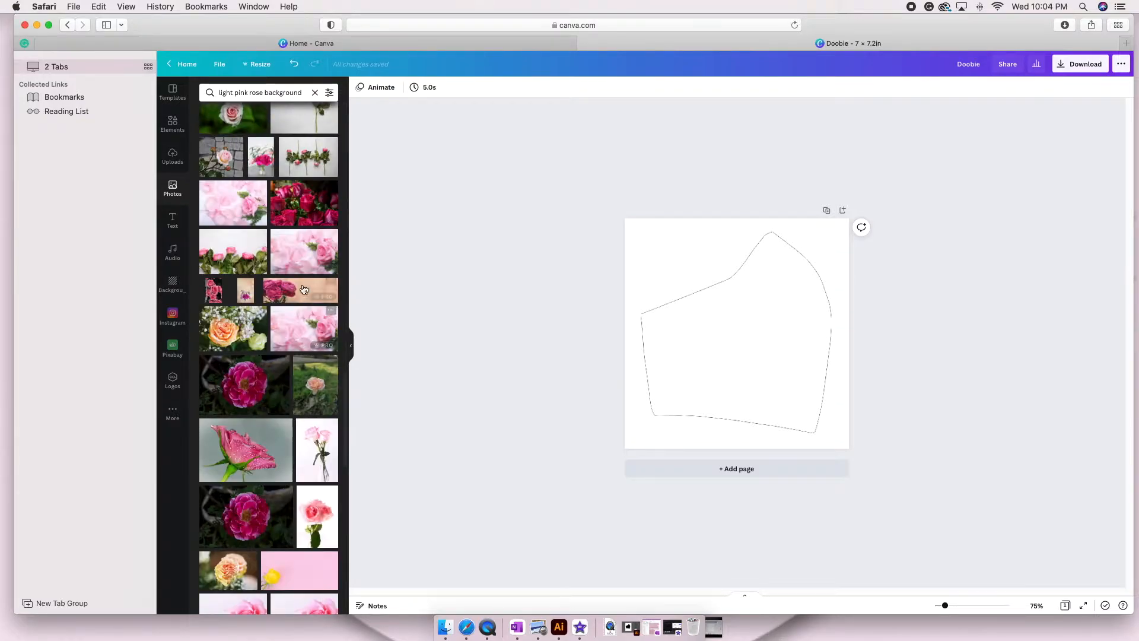
pyautogui.click(295, 241)
# Enlarge the pink petals photo, trim its sides and position it so it covers the whole mask template.
pyautogui.moveTo(823, 392); pyautogui.dragTo(930, 461)
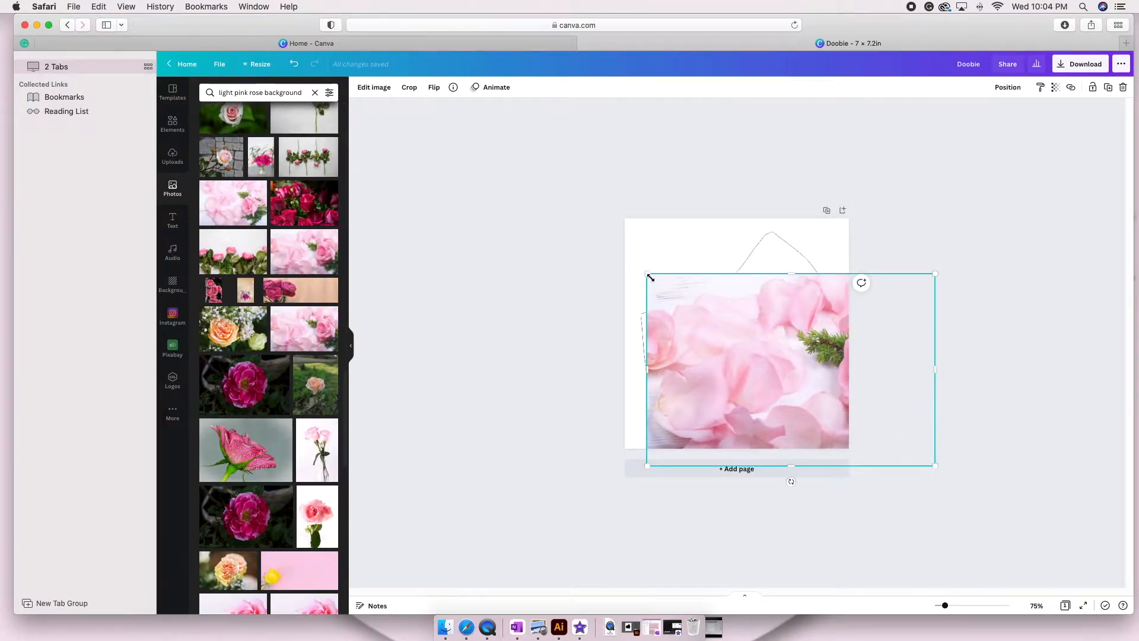
pyautogui.moveTo(646, 274); pyautogui.dragTo(587, 234)
pyautogui.moveTo(731, 341); pyautogui.dragTo(777, 337)
pyautogui.moveTo(635, 347); pyautogui.dragTo(622, 348)
pyautogui.moveTo(741, 364); pyautogui.dragTo(760, 357)
pyautogui.moveTo(1000, 339); pyautogui.dragTo(835, 341)
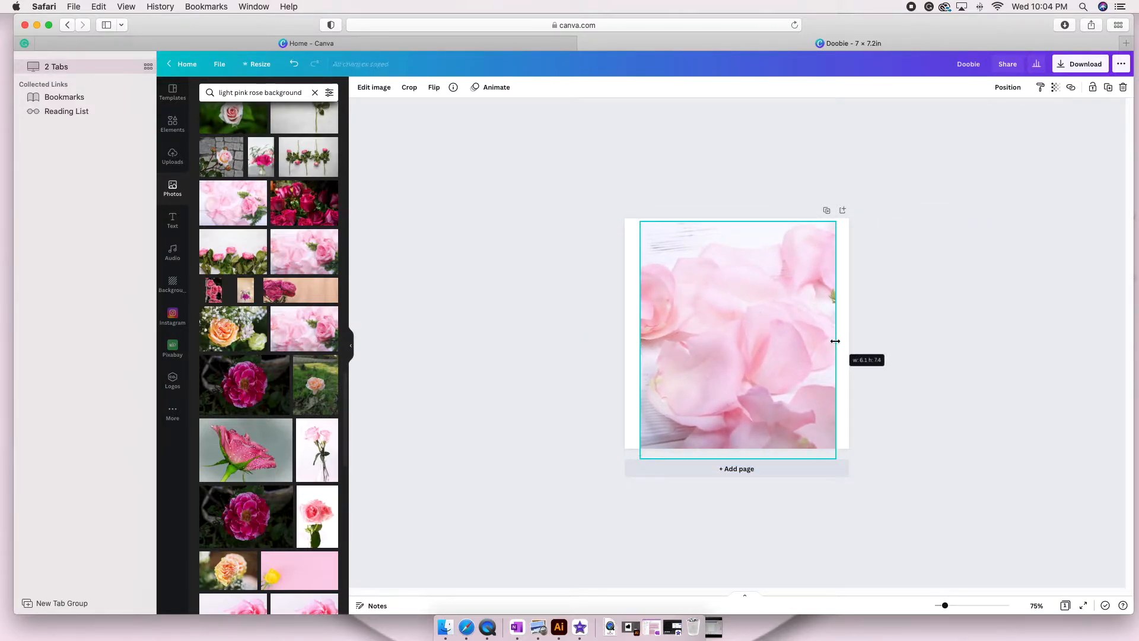
pyautogui.moveTo(640, 459); pyautogui.dragTo(611, 465)
pyautogui.moveTo(712, 394); pyautogui.dragTo(719, 391)
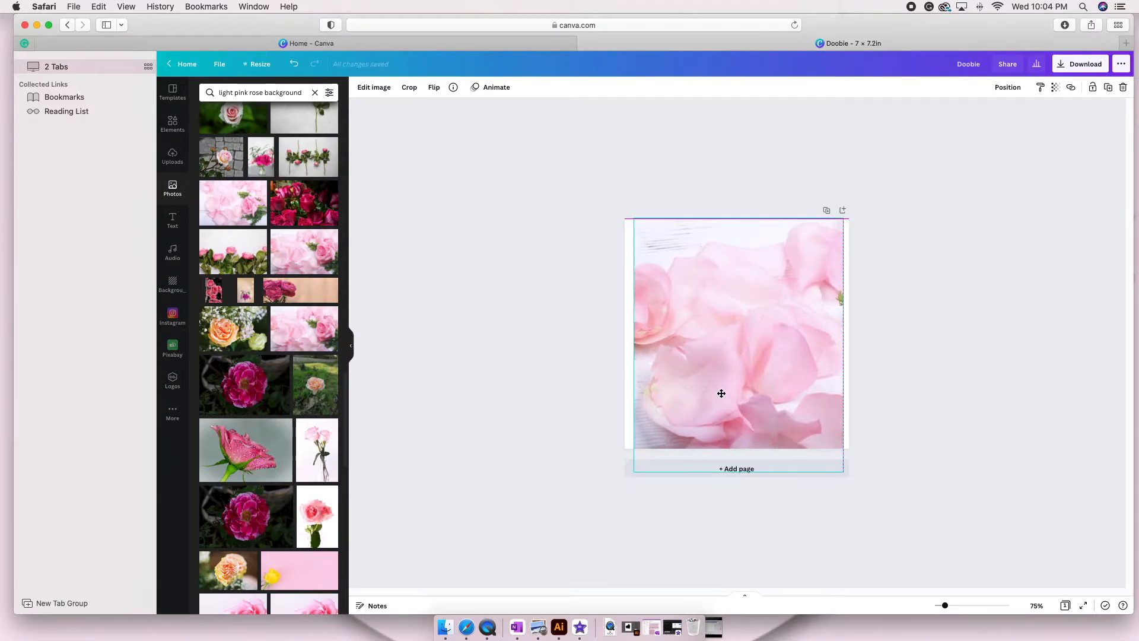
pyautogui.moveTo(845, 347); pyautogui.dragTo(816, 380)
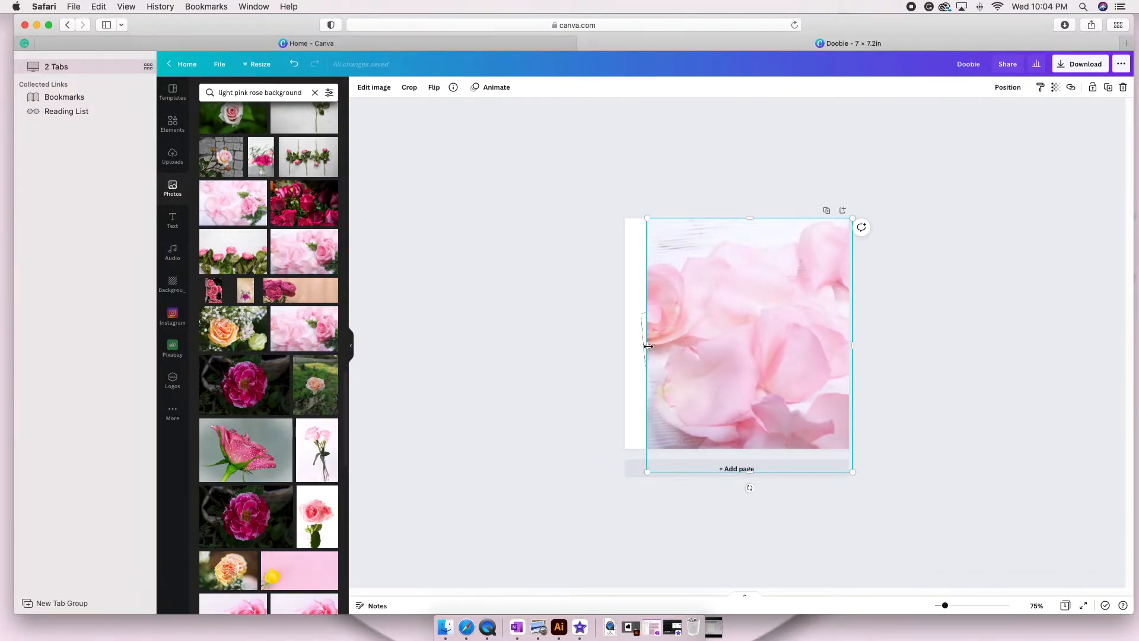
pyautogui.moveTo(647, 346); pyautogui.dragTo(634, 347)
# Try the petals photo behind the mask template and undo the reordering.
pyautogui.click(1007, 89)
pyautogui.click(976, 113)
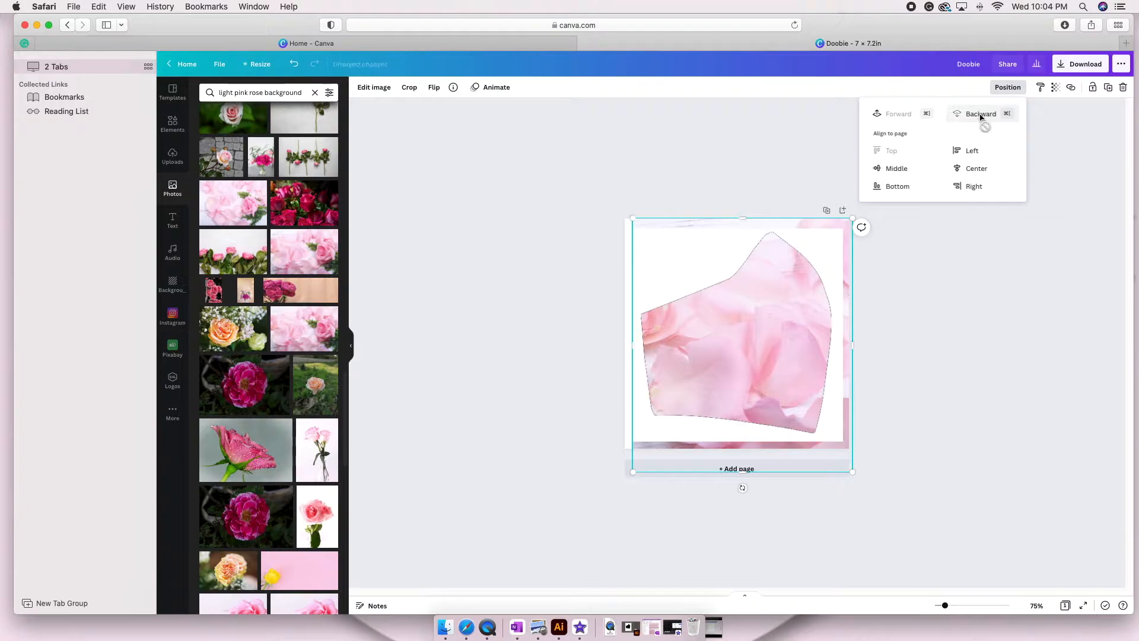
pyautogui.click(987, 294)
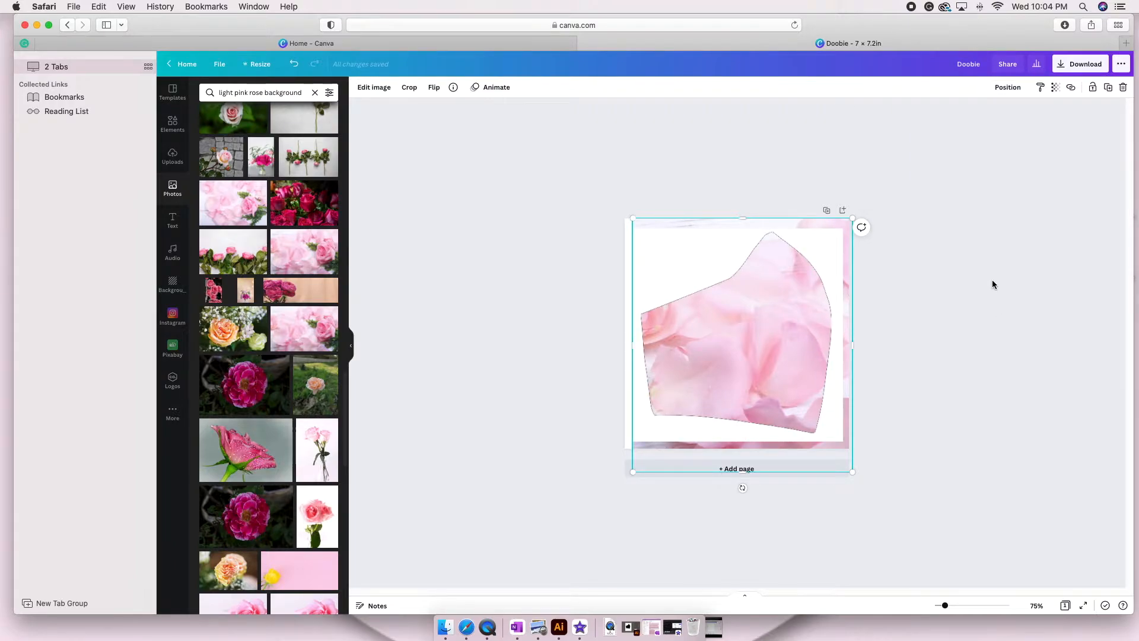
pyautogui.click(293, 65)
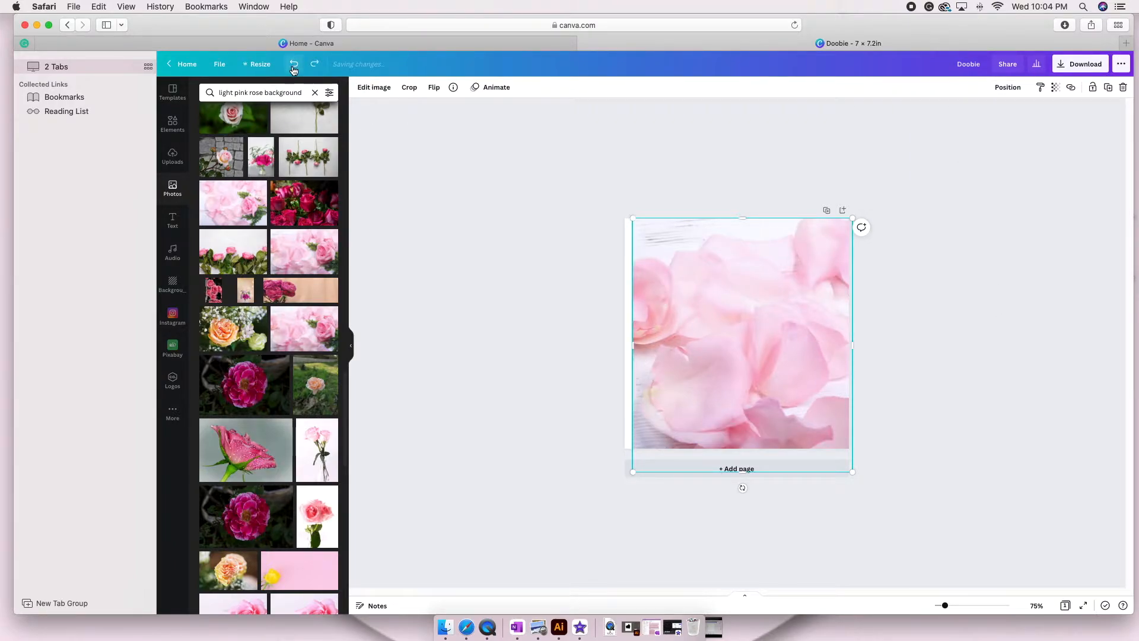
pyautogui.click(442, 261)
# Duplicate the page and trim the petals photo on page 1 to about 6.7 × 6.8 in.
pyautogui.click(827, 211)
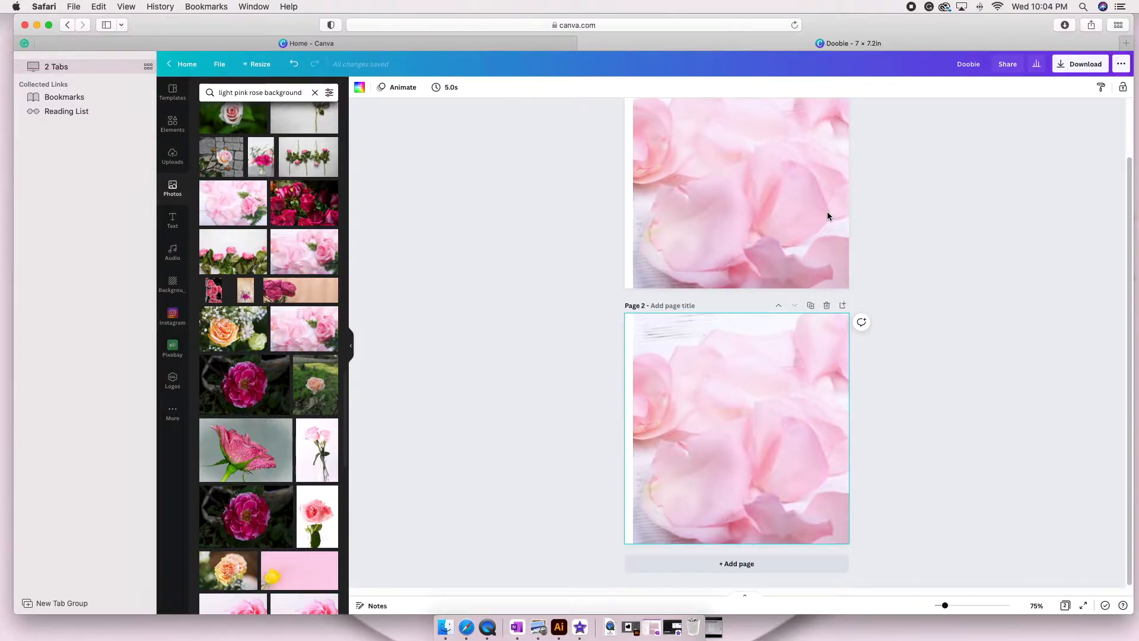
pyautogui.click(745, 242)
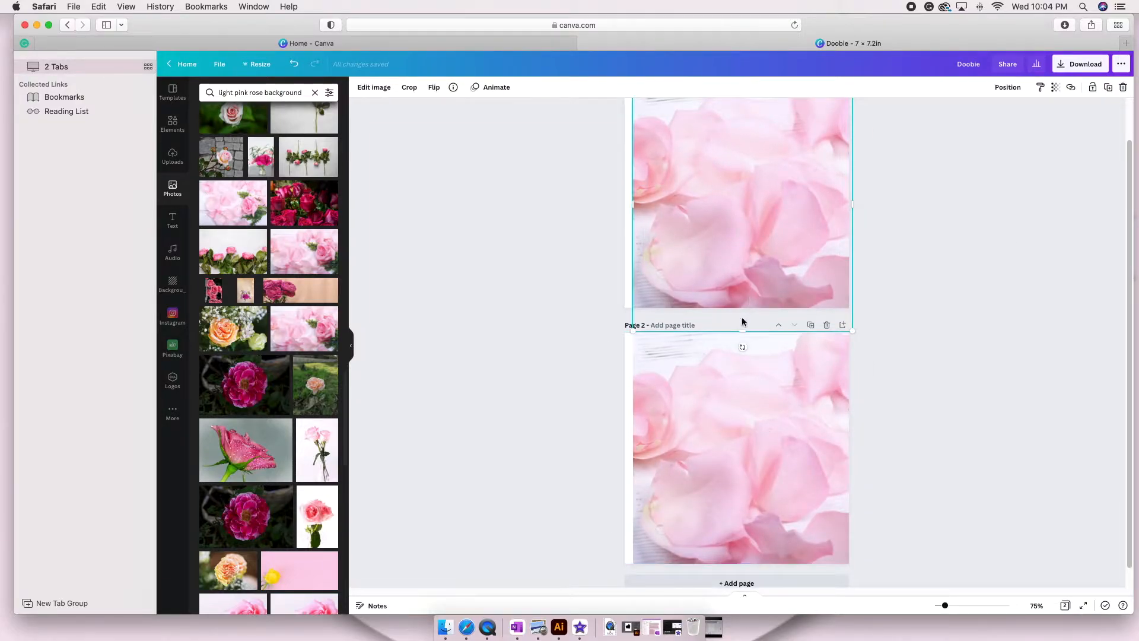
pyautogui.moveTo(740, 332); pyautogui.dragTo(739, 304)
pyautogui.scroll(2, 960, 235)
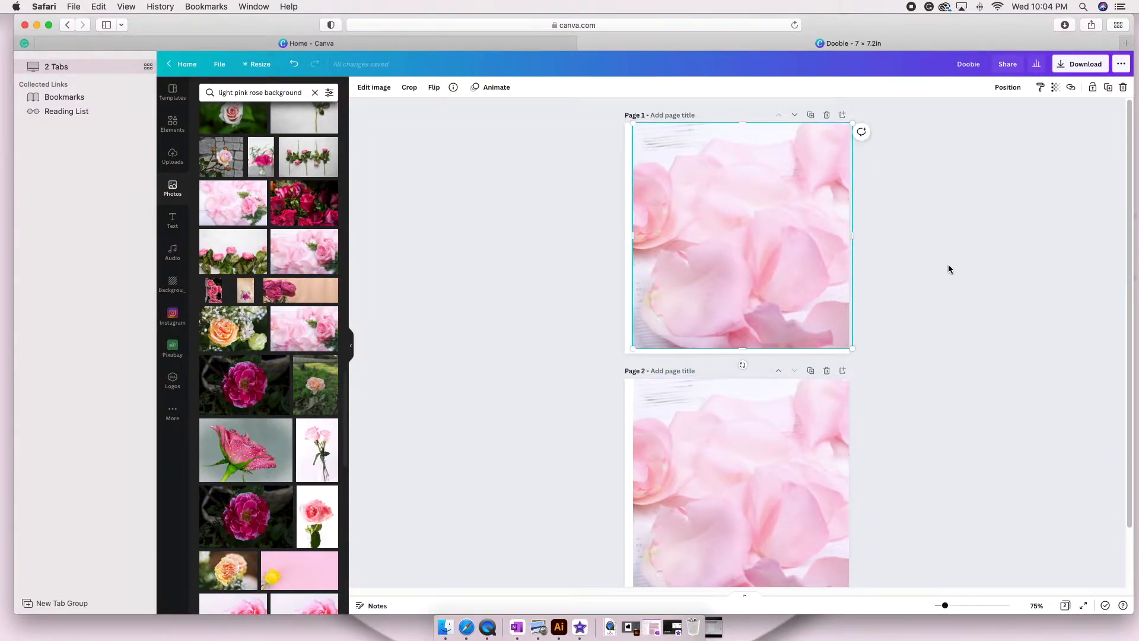
pyautogui.moveTo(741, 124); pyautogui.dragTo(741, 127)
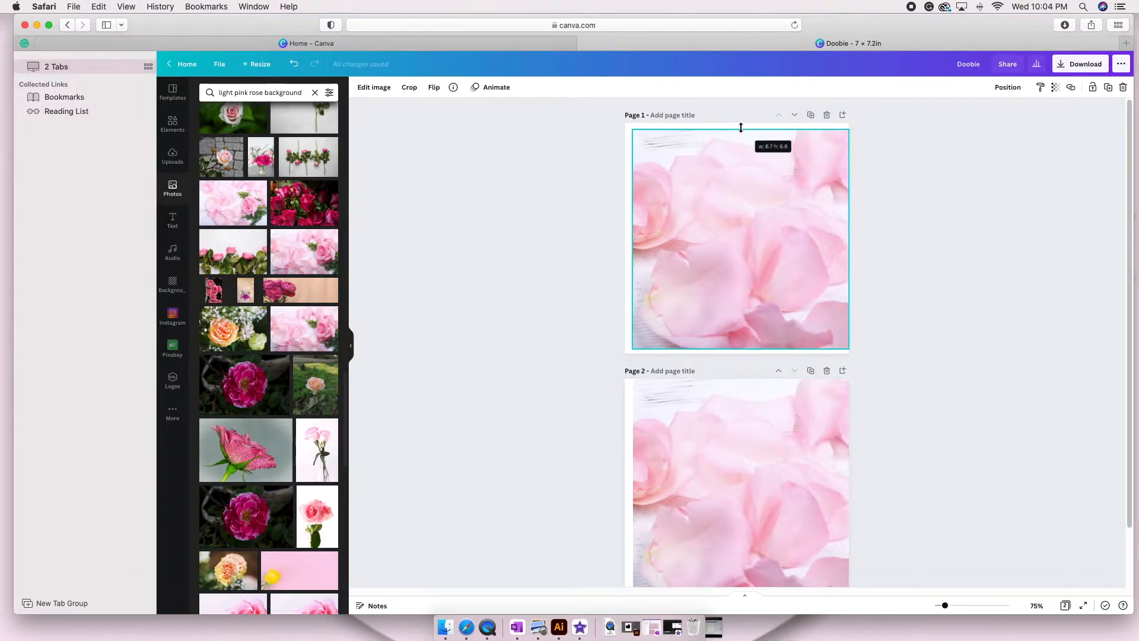
# Send the petals photo on page 1 behind the template and trim its protruding edges to the template's frame.
pyautogui.click(1006, 87)
pyautogui.click(978, 119)
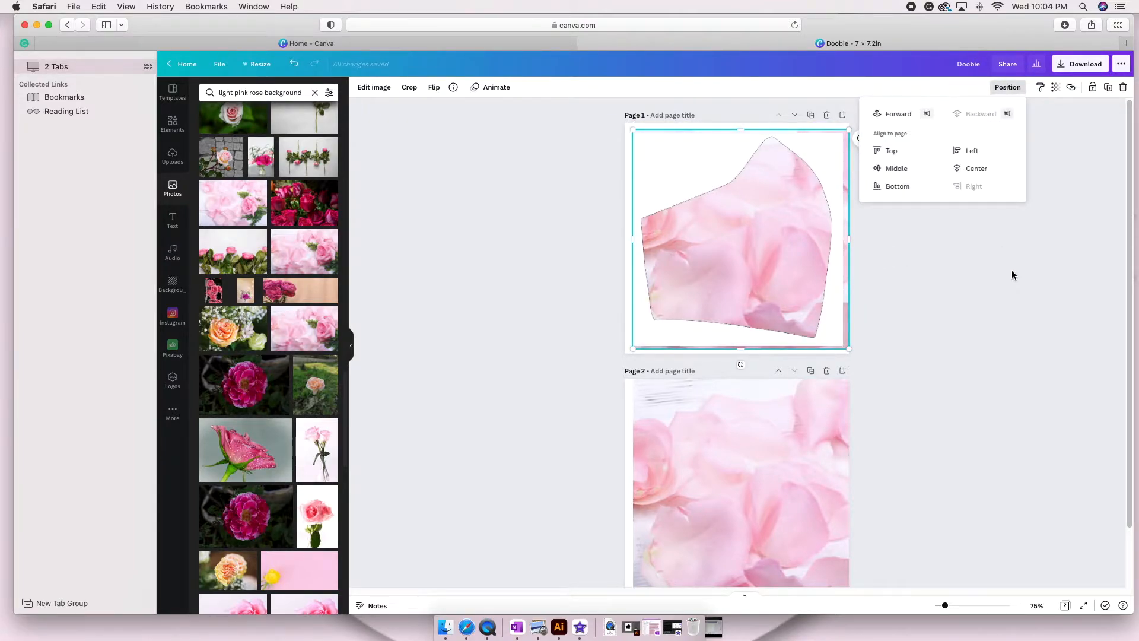
pyautogui.moveTo(848, 239); pyautogui.dragTo(840, 239)
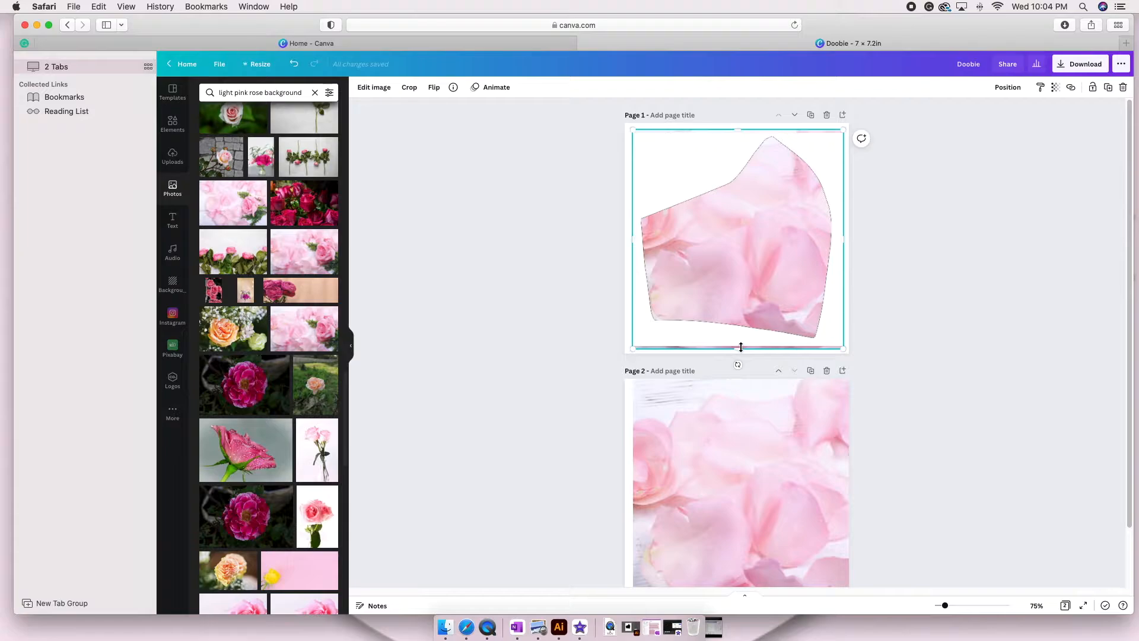
pyautogui.moveTo(739, 346); pyautogui.dragTo(742, 330)
pyautogui.moveTo(741, 129); pyautogui.dragTo(742, 132)
pyautogui.click(951, 212)
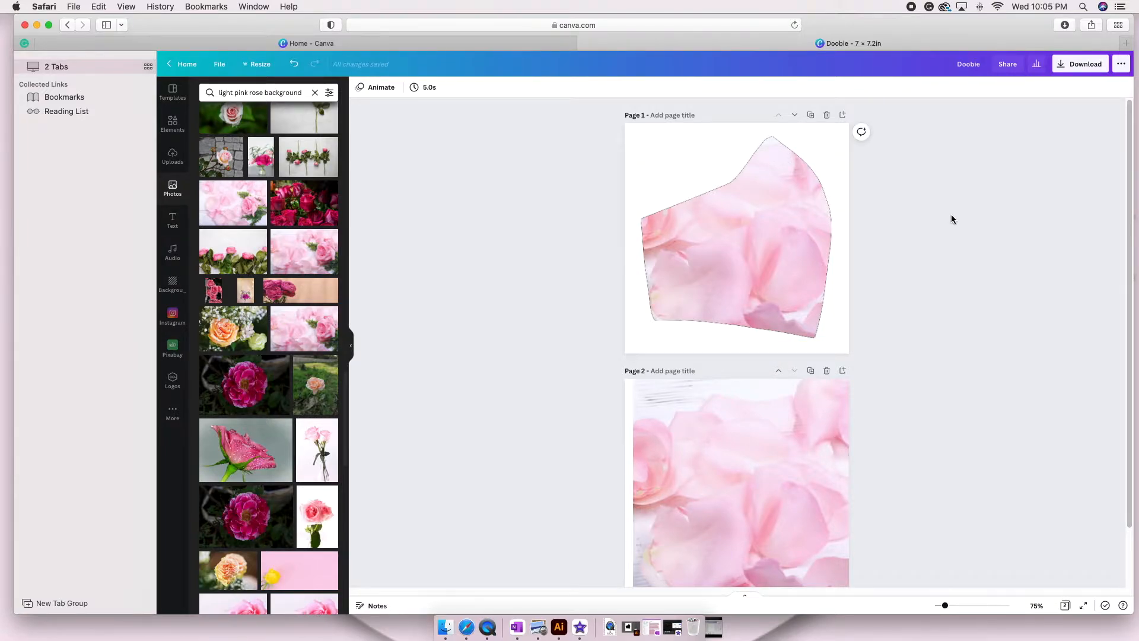
# Send the petals photo on page 2 behind the template and flip the template horizontally.
pyautogui.click(753, 445)
pyautogui.click(747, 441)
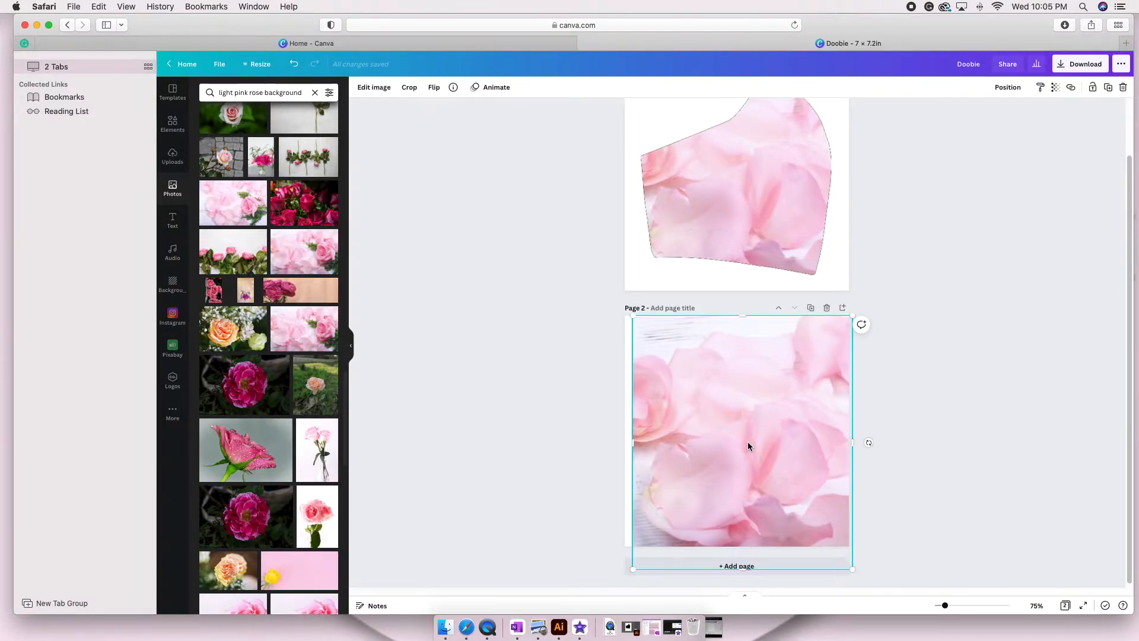
pyautogui.click(1006, 87)
pyautogui.click(976, 117)
pyautogui.click(759, 380)
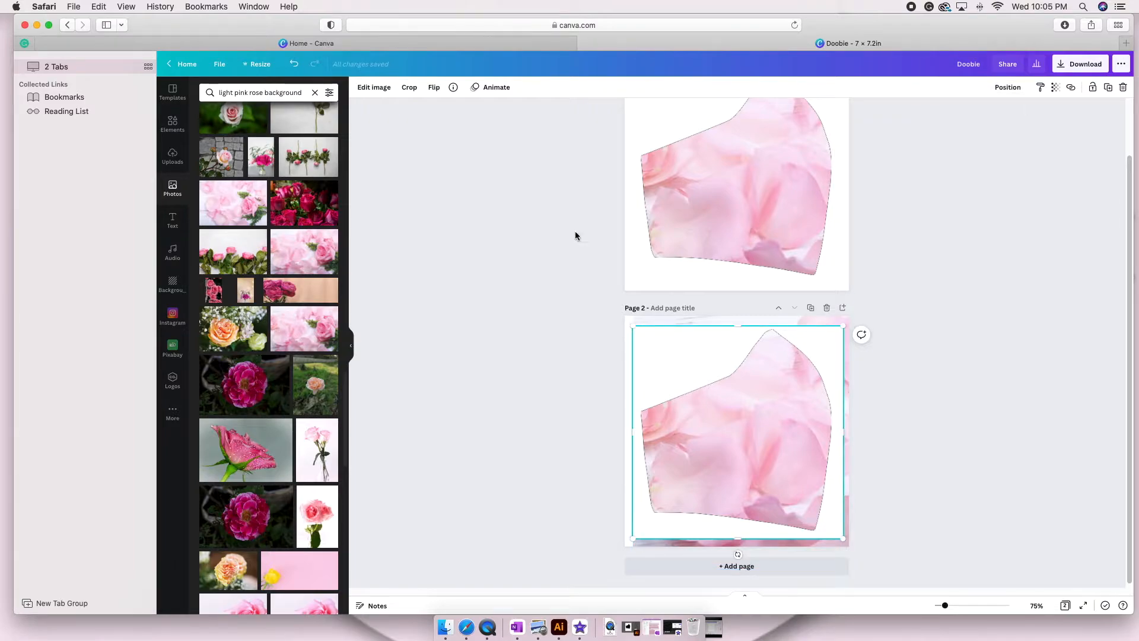
pyautogui.click(433, 88)
pyautogui.click(457, 111)
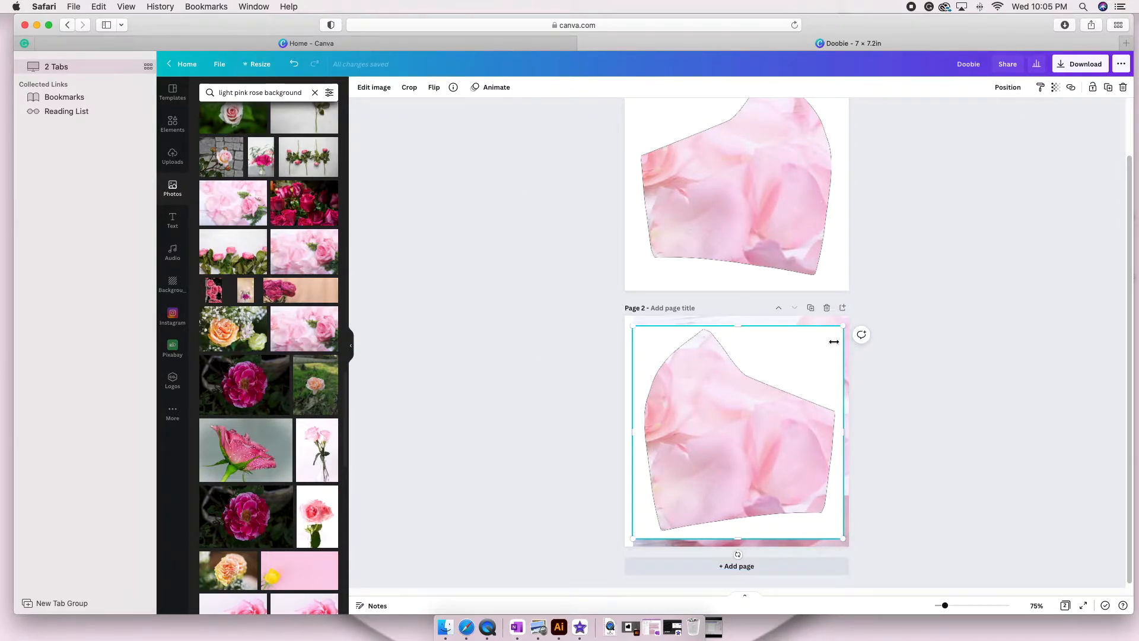
# Flip the petals photo on page 2 horizontally and trim its edges so nothing shows outside the template.
pyautogui.click(777, 318)
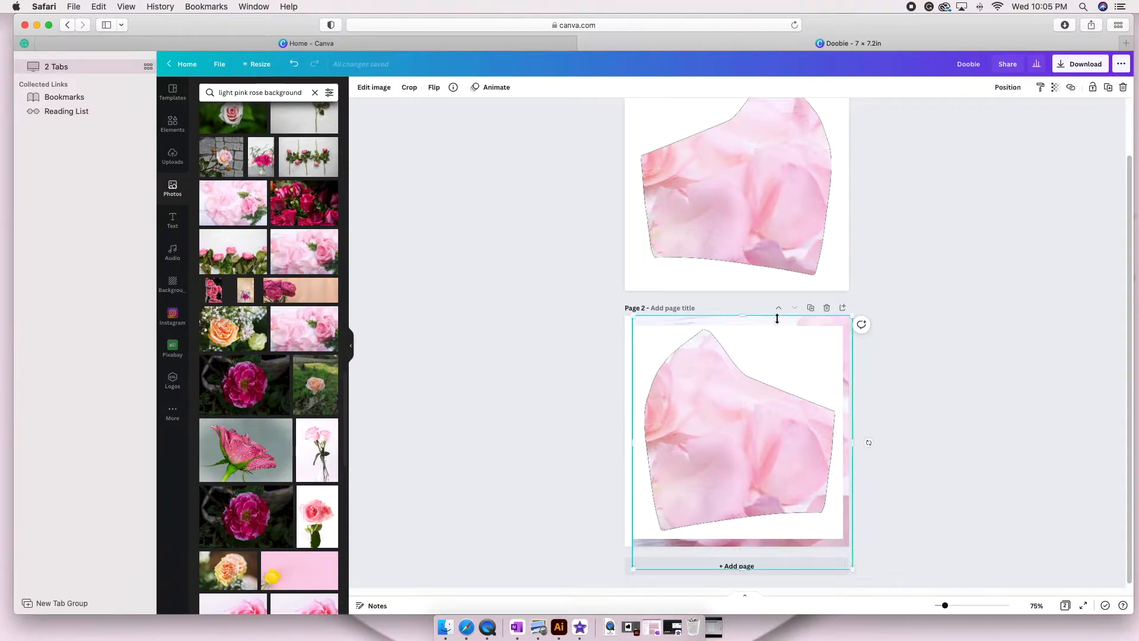
pyautogui.click(440, 88)
pyautogui.click(444, 110)
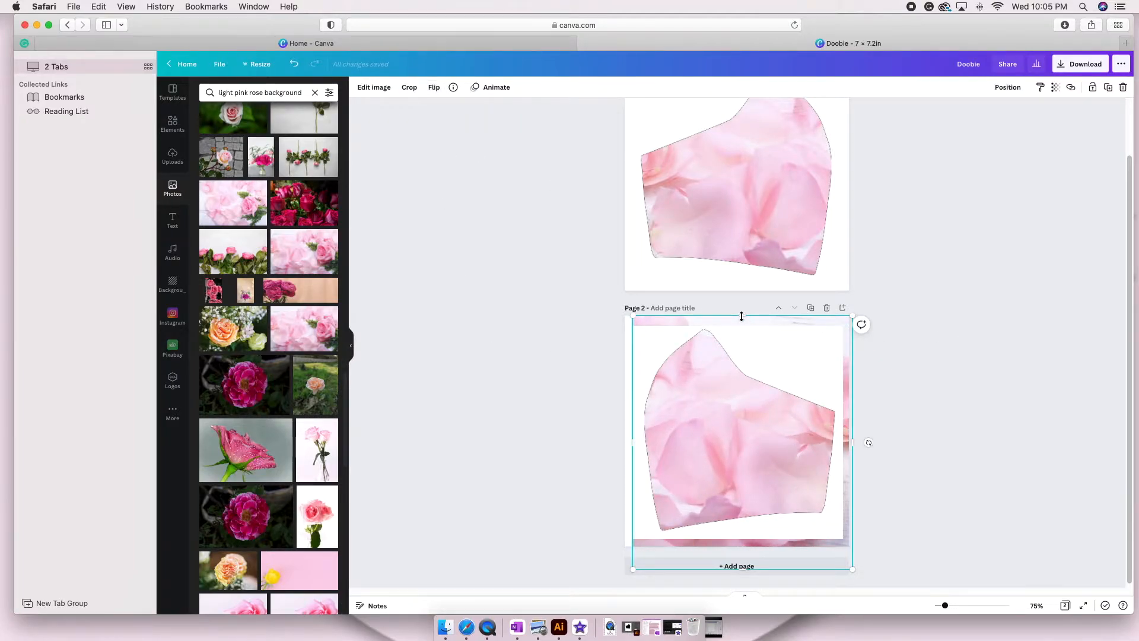
pyautogui.moveTo(741, 316); pyautogui.dragTo(739, 327)
pyautogui.moveTo(850, 448); pyautogui.dragTo(841, 449)
pyautogui.moveTo(738, 572); pyautogui.dragTo(747, 537)
pyautogui.click(978, 405)
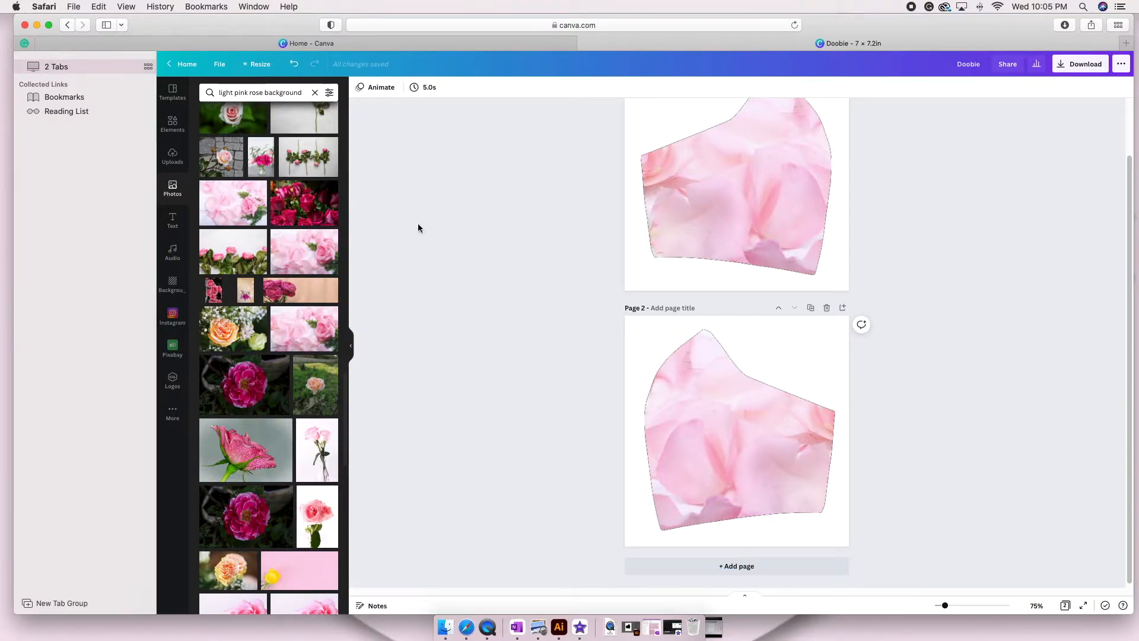
# Insert the uploaded photo of the black-and-brown puppy on page 2 and remove its background.
pyautogui.click(177, 165)
pyautogui.click(317, 201)
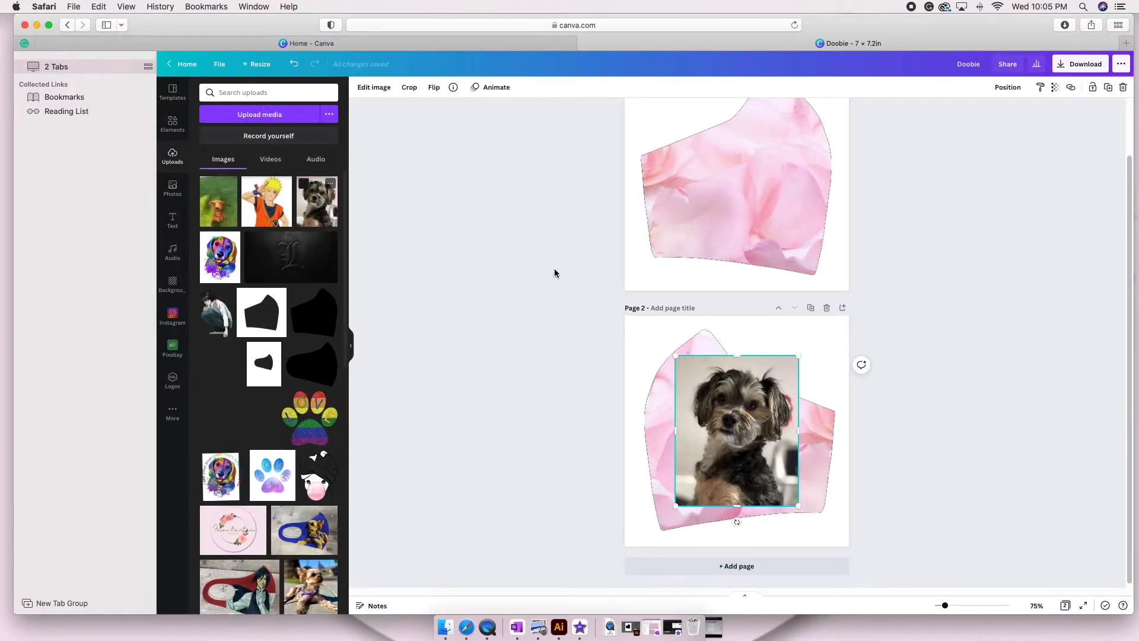
pyautogui.click(377, 89)
pyautogui.click(213, 155)
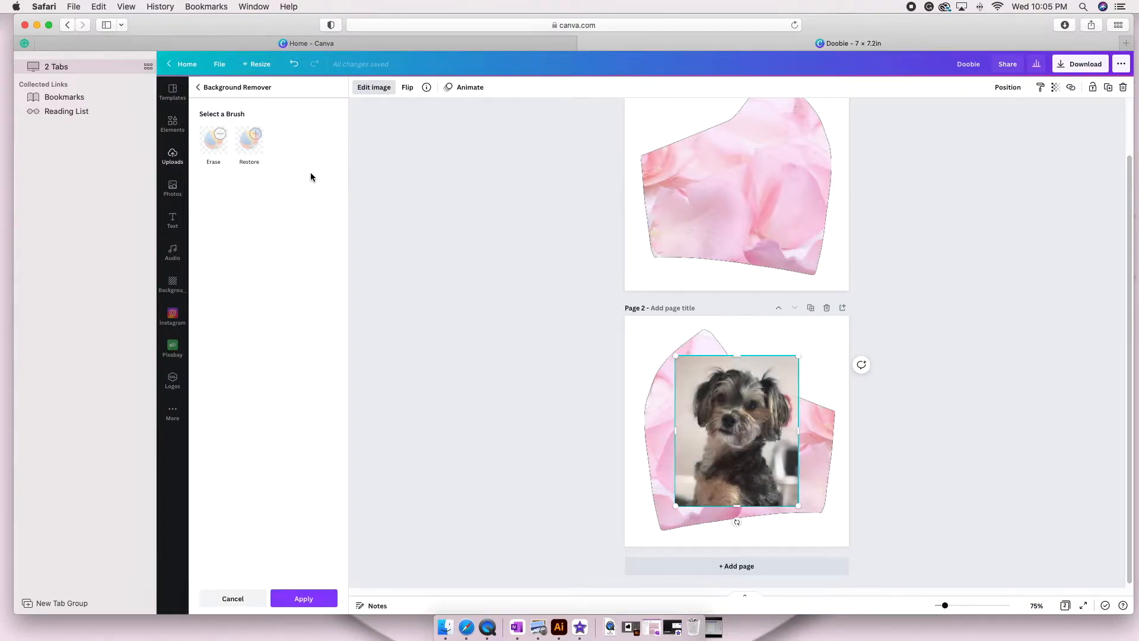
# Shrink the puppy cutout slightly and place it over the left half of the mask template on page 2.
pyautogui.moveTo(737, 435); pyautogui.dragTo(709, 444)
pyautogui.moveTo(770, 365); pyautogui.dragTo(756, 382)
pyautogui.moveTo(702, 442); pyautogui.dragTo(703, 433)
pyautogui.click(567, 427)
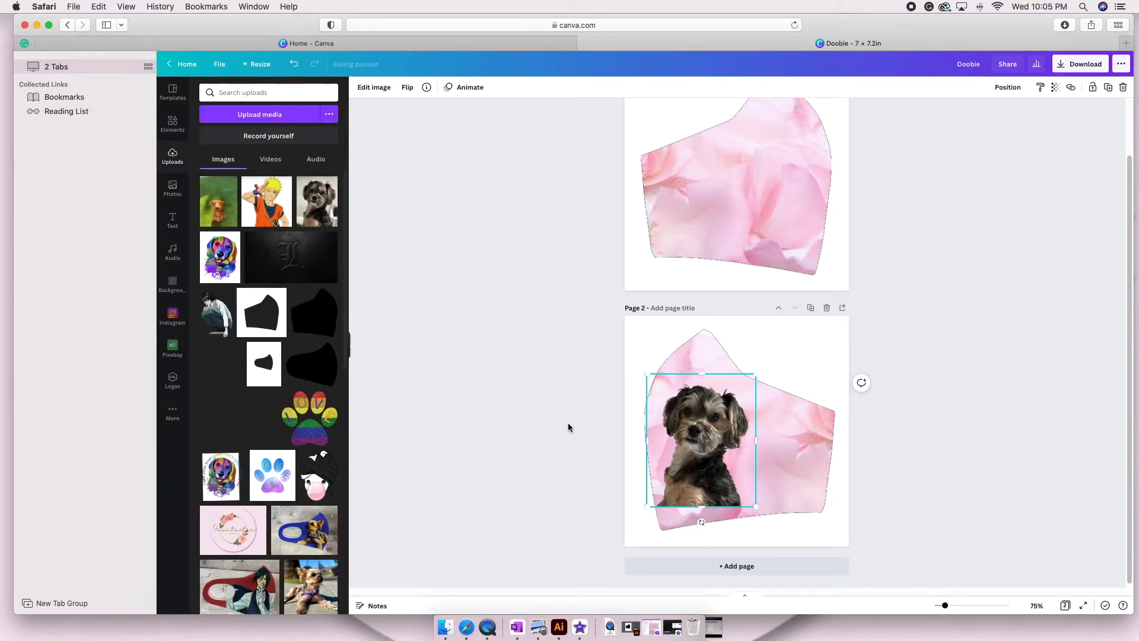
# Copy the puppy cutout onto page 1, flip it horizontally and place it over the right half of the template.
pyautogui.click(717, 452)
pyautogui.press('super+c')
pyautogui.click(783, 199)
pyautogui.press('super+v')
pyautogui.click(434, 88)
pyautogui.click(437, 111)
pyautogui.moveTo(723, 219); pyautogui.dragTo(794, 220)
pyautogui.click(901, 237)
# Group the puppy, petals and template on page 1, and group the same elements on page 2.
pyautogui.scroll(1, 901, 238)
pyautogui.moveTo(562, 146); pyautogui.dragTo(958, 178)
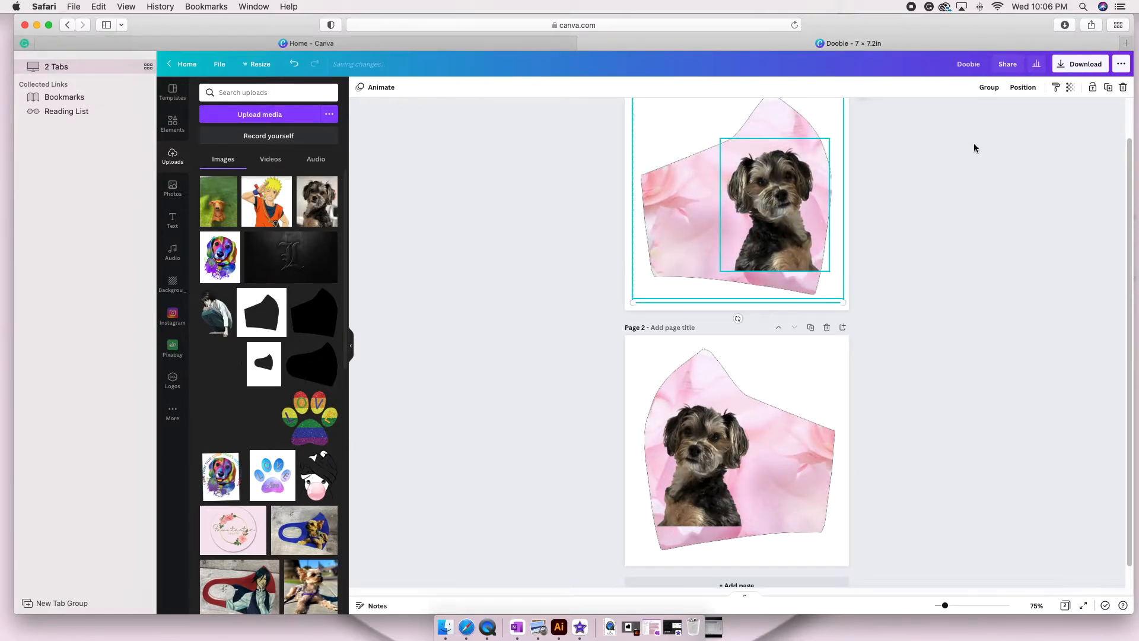
pyautogui.click(991, 95)
pyautogui.moveTo(579, 410); pyautogui.dragTo(739, 490)
pyautogui.click(991, 90)
# Rename the design as Mocha and download both pages as PNG.
pyautogui.click(974, 115)
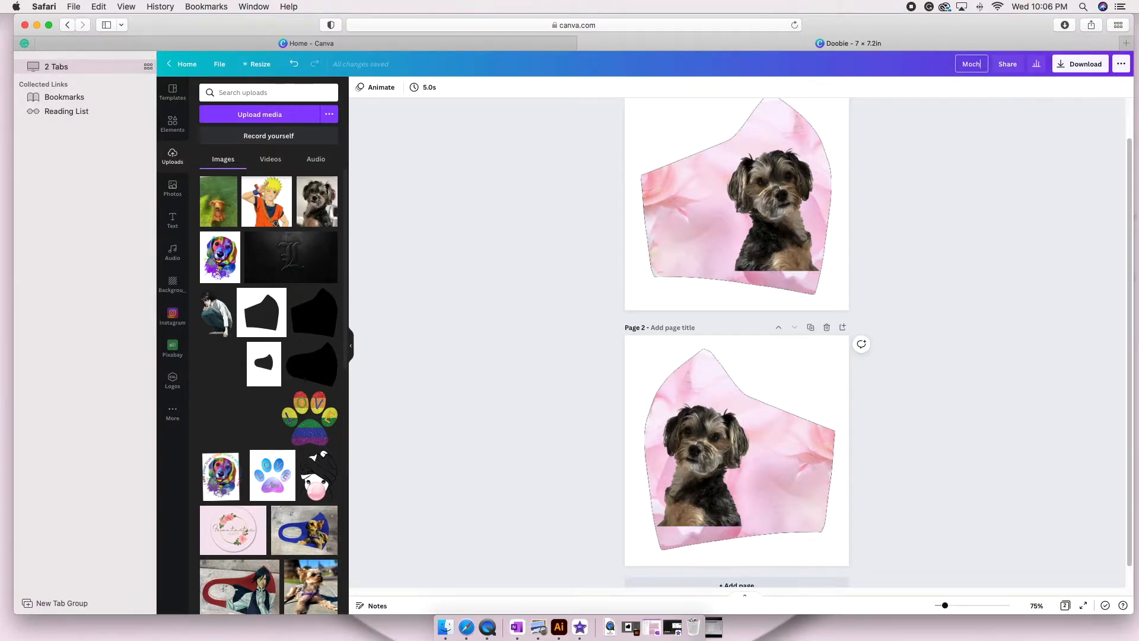
pyautogui.click(1067, 64)
pyautogui.click(1054, 269)
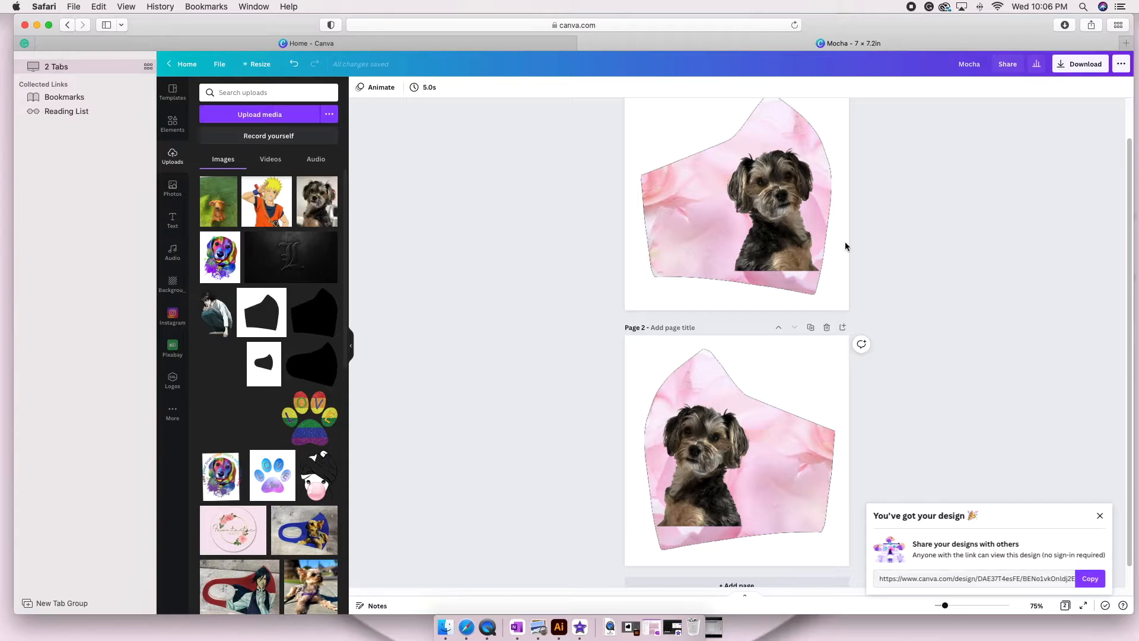
# Move the downloaded Mocha, Doobie and Naruto-2 folders into the desktop's Customize Sublimation Facemask folder and clear the browser's downloads list.
pyautogui.click(36, 25)
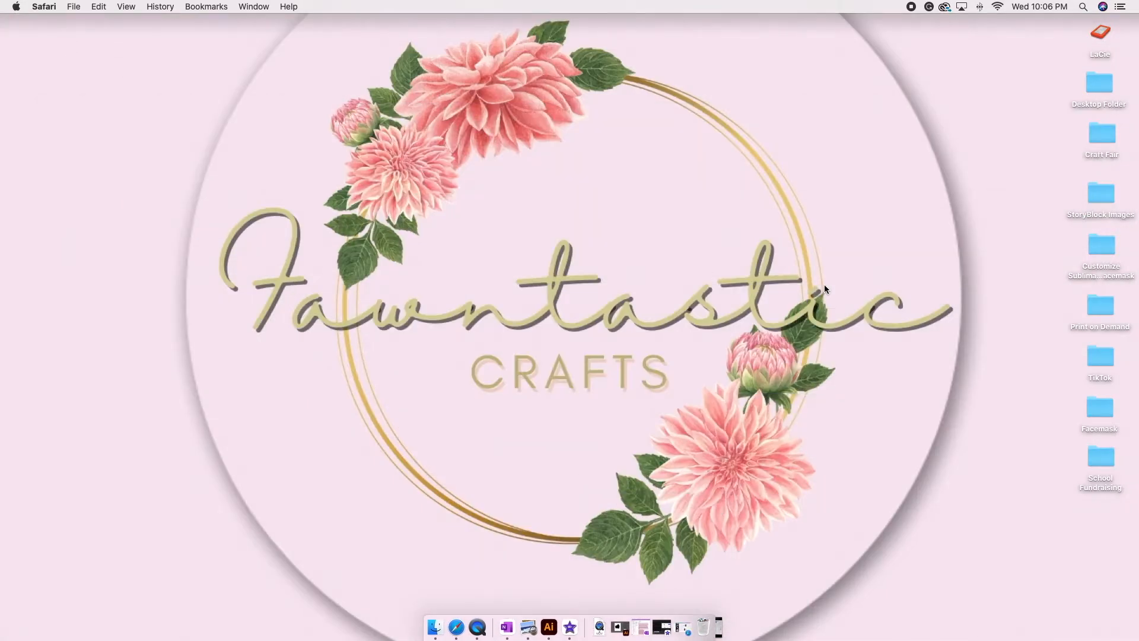
pyautogui.click(682, 628)
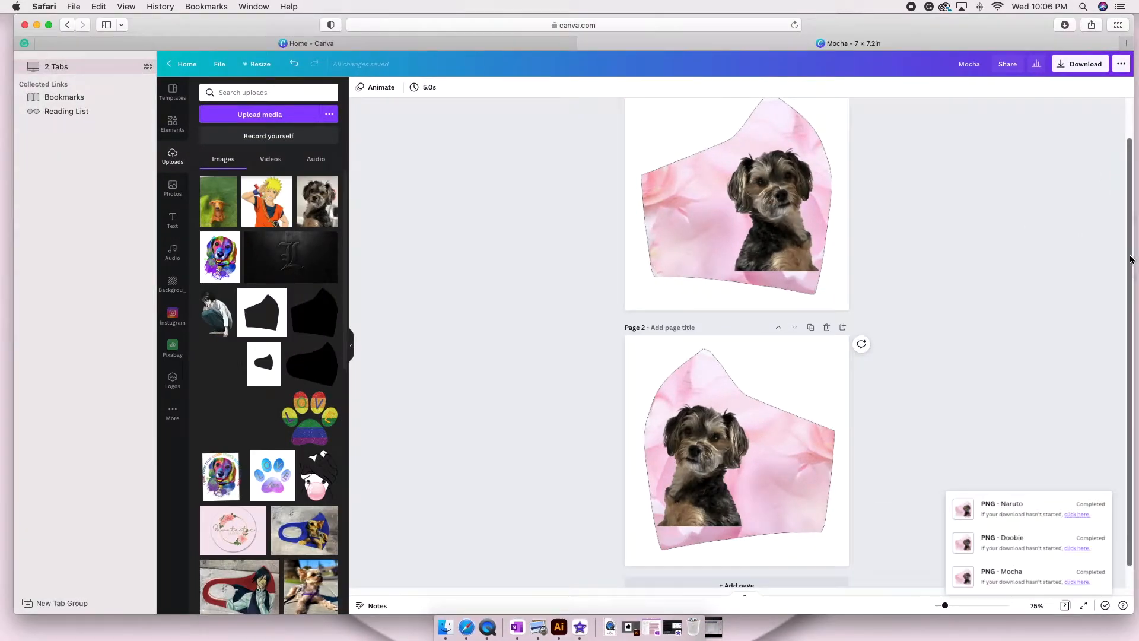
pyautogui.moveTo(1068, 266); pyautogui.dragTo(918, 267)
pyautogui.click(849, 26)
pyautogui.click(818, 74)
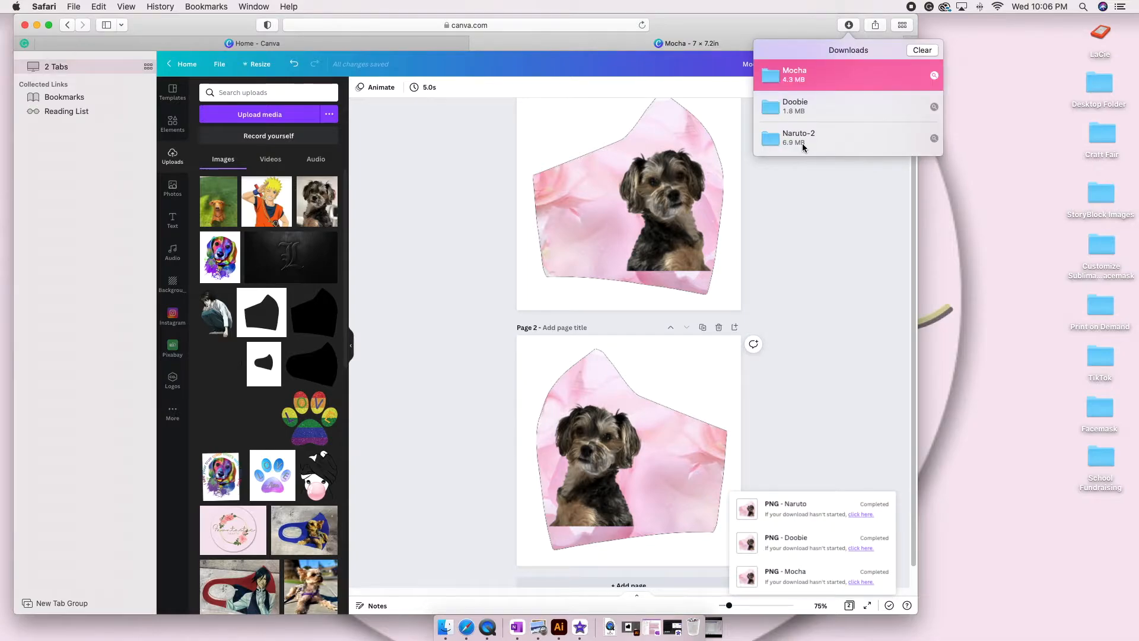
pyautogui.keyDown('shift'); pyautogui.click(802, 143); pyautogui.keyUp('shift')
pyautogui.moveTo(802, 143); pyautogui.dragTo(1101, 249)
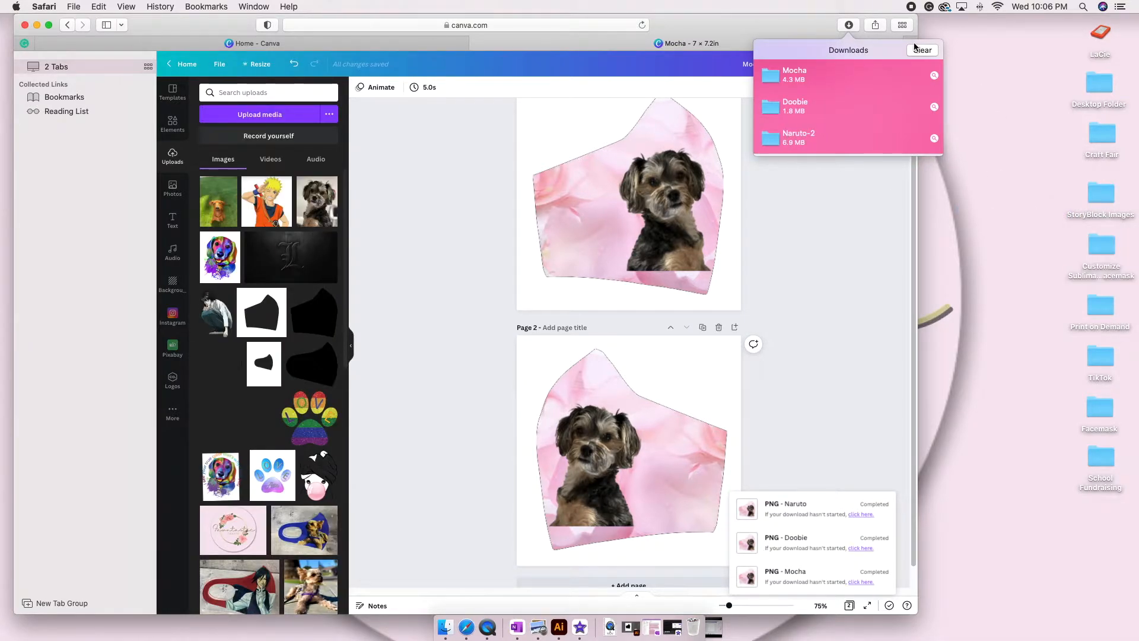
pyautogui.click(922, 50)
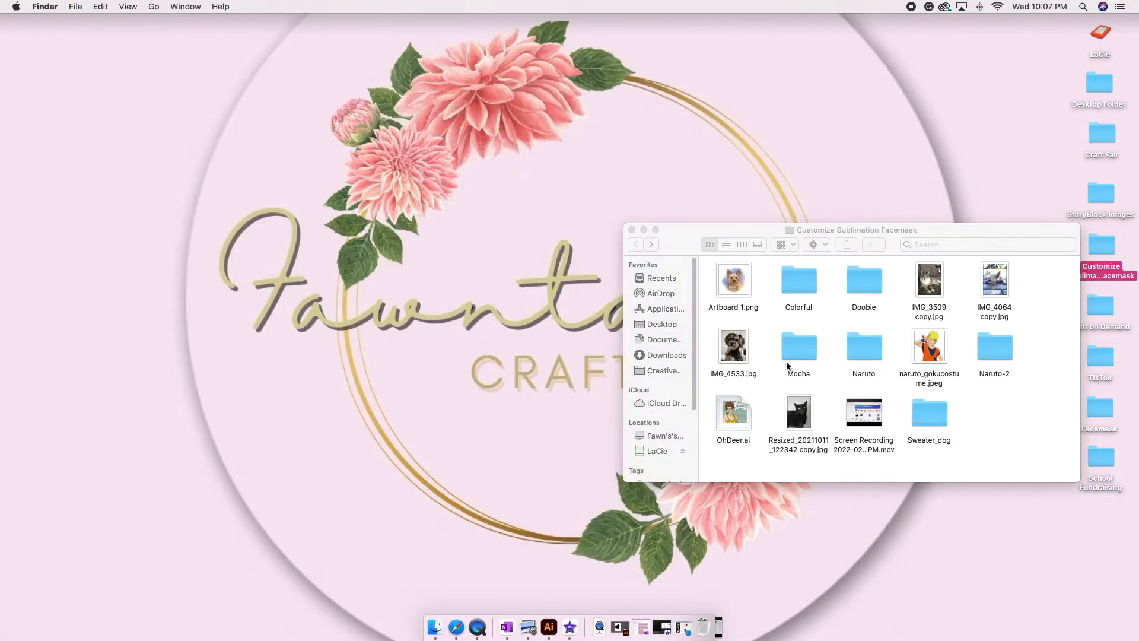
# Open 1.png and 2.png from the Mocha folder together in Preview.
pyautogui.doubleClick(794, 349)
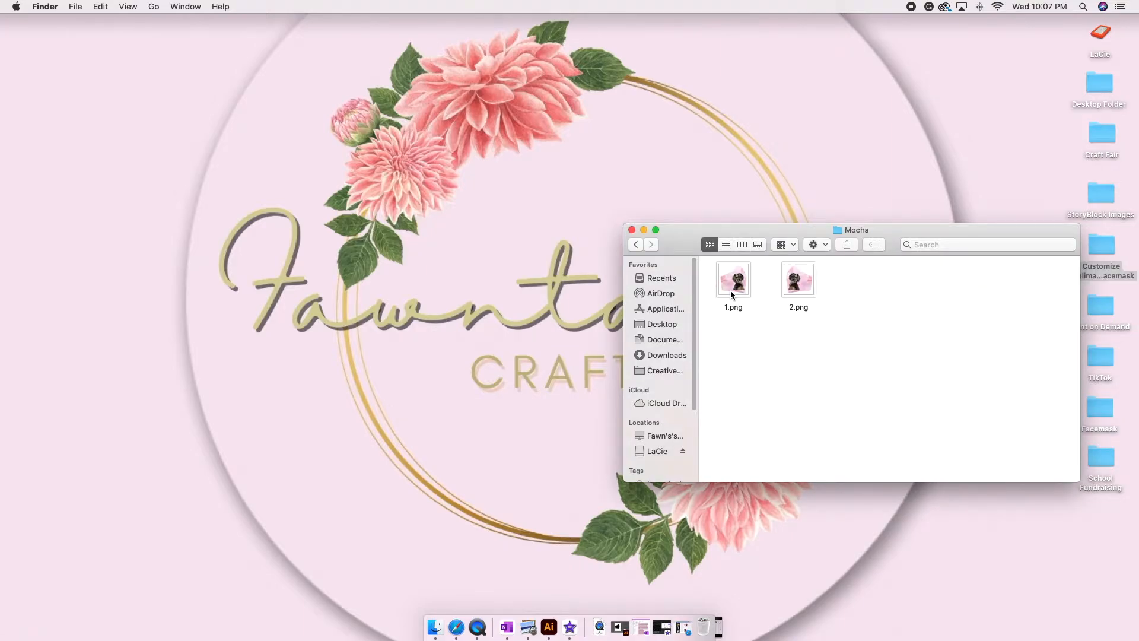
pyautogui.moveTo(706, 273); pyautogui.dragTo(788, 309)
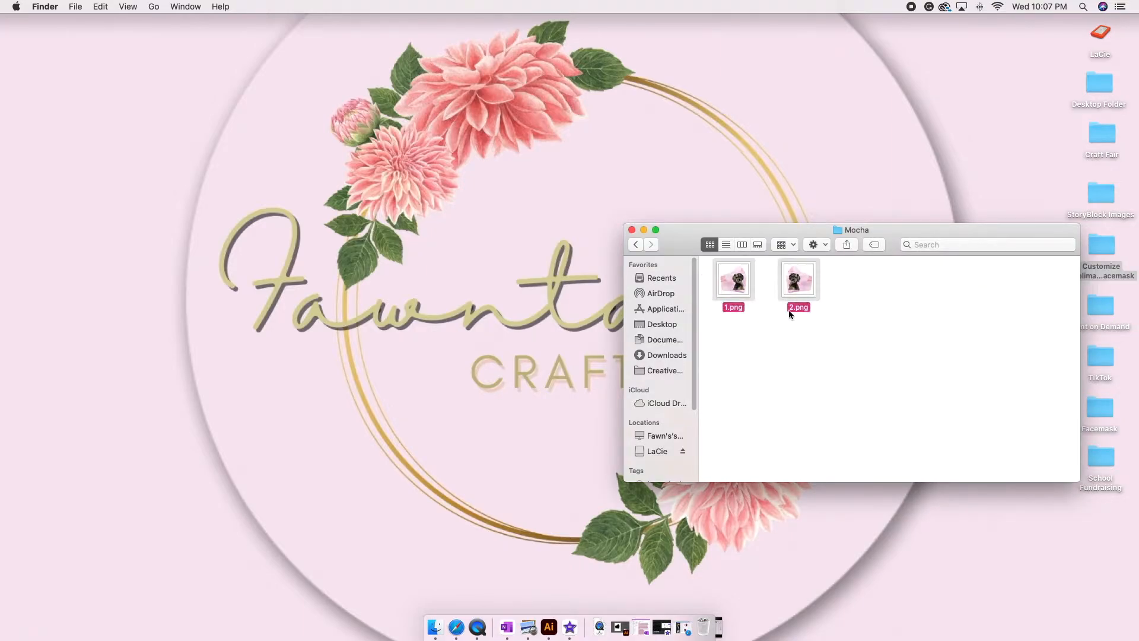
pyautogui.doubleClick(732, 289)
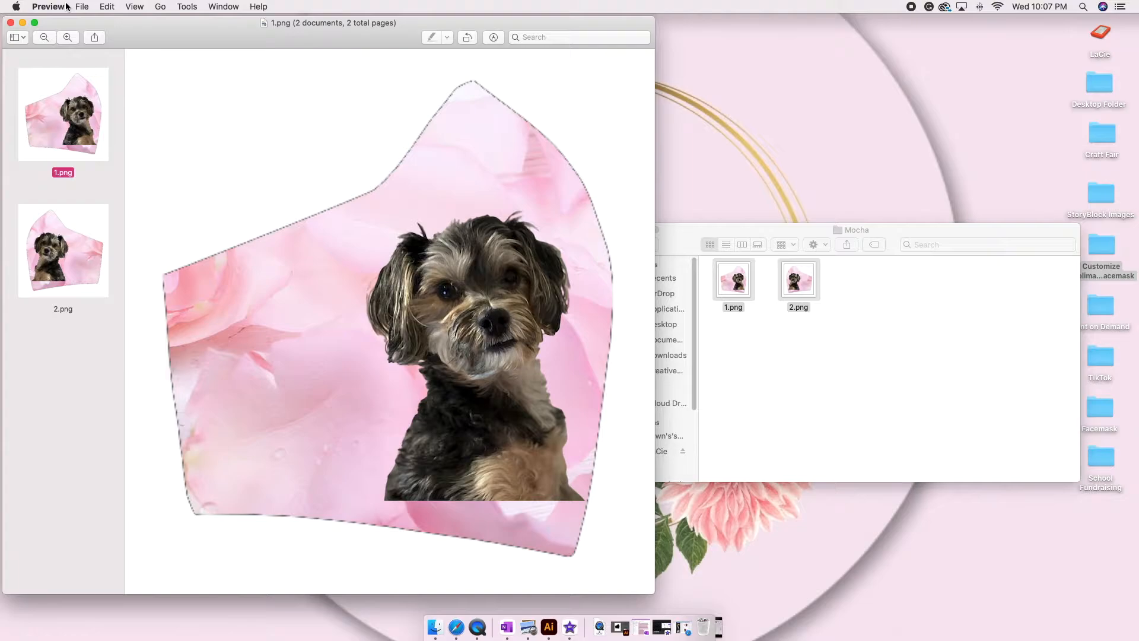
# Start printing the Mocha mask images from Preview.
pyautogui.click(82, 6)
pyautogui.click(101, 260)
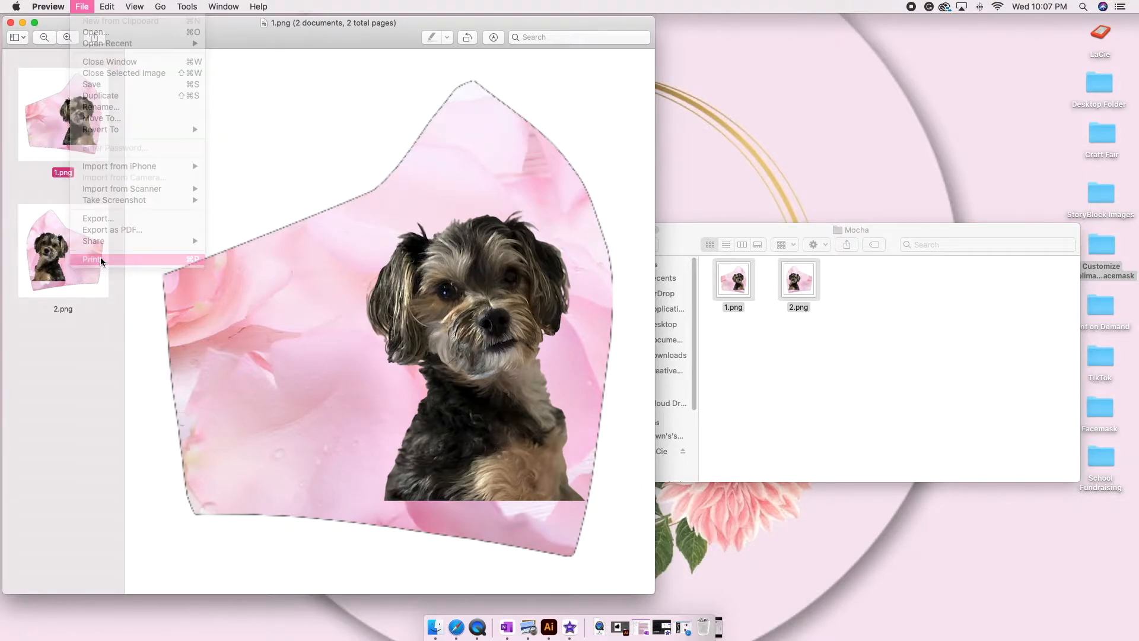